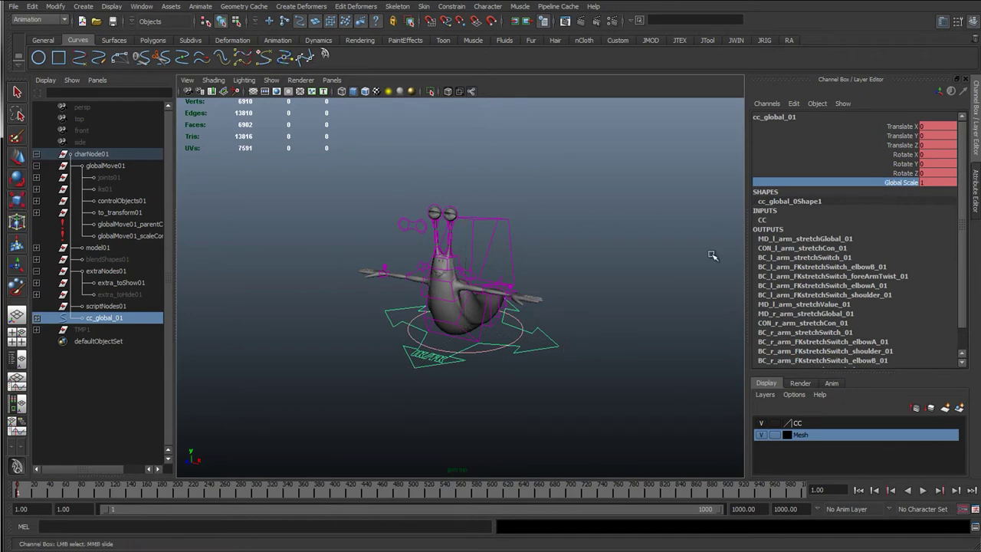
Step: Enlarge the snail rig by setting the global control's Global Scale to 3.7 and check how the arms and antennae deform
{"action": "mouse_move", "coordinate": [548, 361]}
{"action": "middle_mouse_down"}
{"action": "mouse_move", "coordinate": [565, 361]}
{"action": "mouse_move", "coordinate": [550, 357]}
{"action": "middle_mouse_up"}
{"action": "scroll", "coordinate": [522, 349], "scroll_direction": "down", "scroll_amount": 5}
{"action": "left_click_drag", "start_coordinate": [512, 345], "coordinate": [528, 235], "text": "alt"}
{"action": "middle_click_drag", "start_coordinate": [526, 236], "coordinate": [491, 335], "text": "alt"}
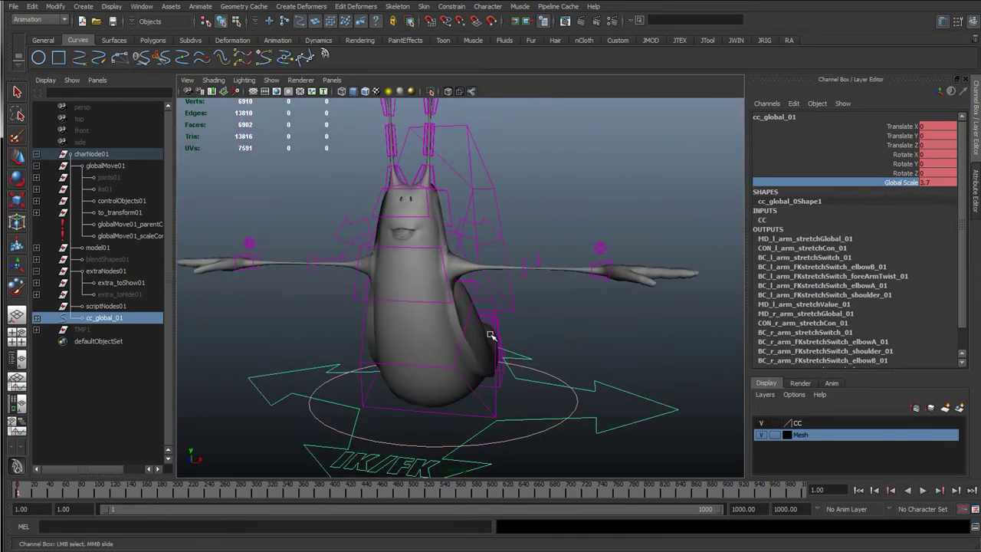
{"action": "left_click_drag", "start_coordinate": [378, 448], "coordinate": [366, 391], "text": "alt"}
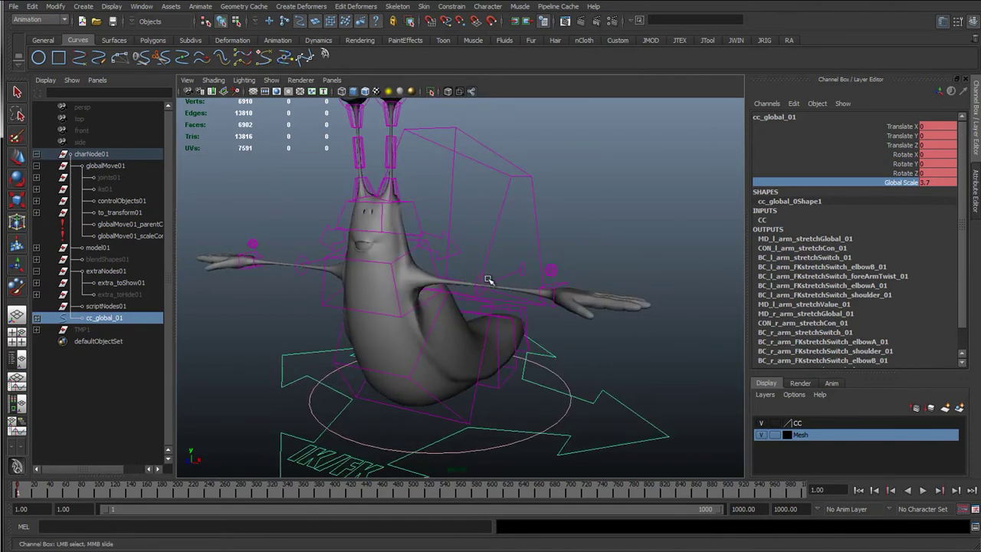
{"action": "middle_click_drag", "start_coordinate": [358, 245], "coordinate": [355, 319], "text": "alt"}
{"action": "scroll", "coordinate": [368, 334], "scroll_direction": "up", "scroll_amount": 2}
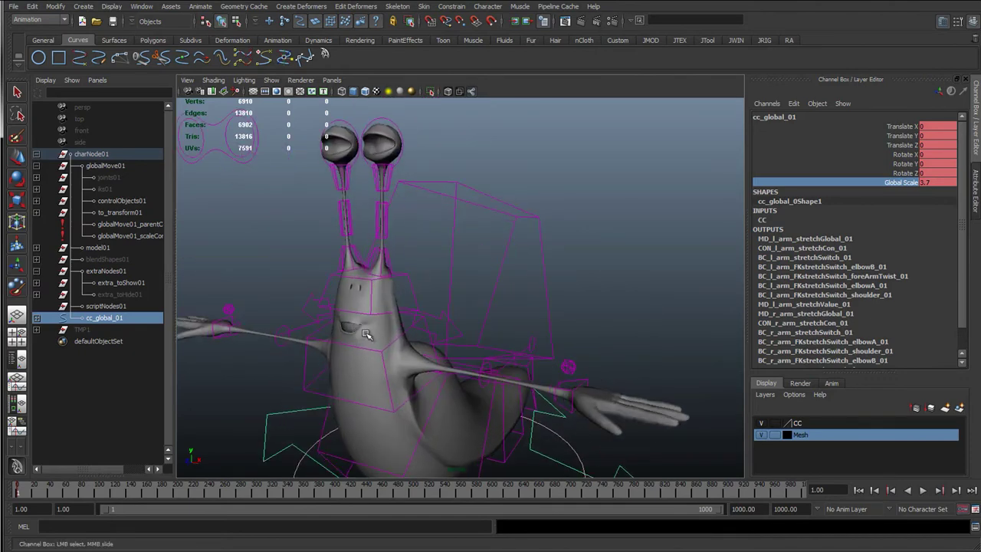
{"action": "left_click_drag", "start_coordinate": [370, 335], "coordinate": [378, 334], "text": "alt"}
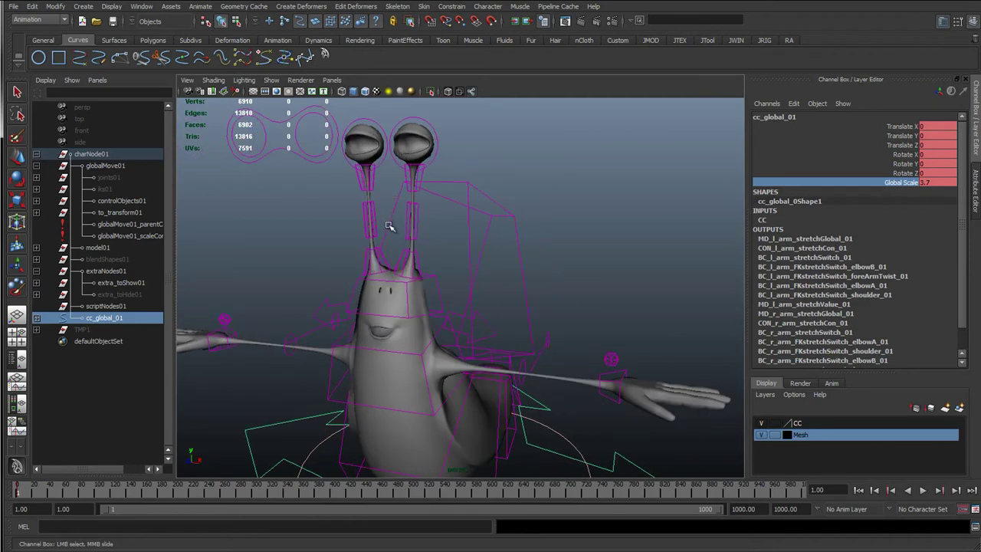
{"action": "right_click_drag", "start_coordinate": [410, 218], "coordinate": [558, 387], "text": "alt"}
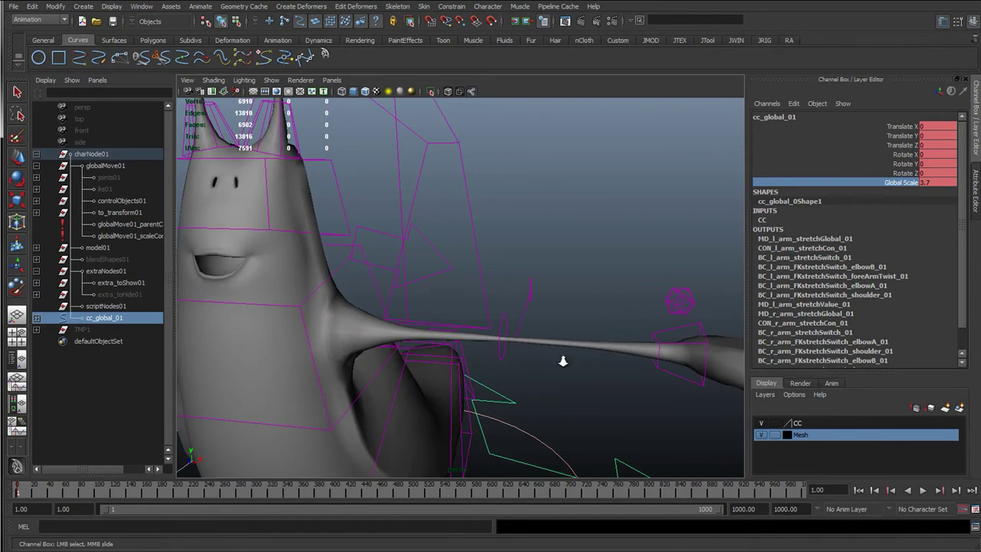
Step: Try moving the left wrist control outward to stretch the arm, and undo the move
{"action": "key", "text": "a"}
{"action": "left_click", "coordinate": [568, 316]}
{"action": "key", "text": "w"}
{"action": "left_click_drag", "start_coordinate": [568, 318], "coordinate": [762, 312]}
{"action": "key", "text": "ctrl+z"}
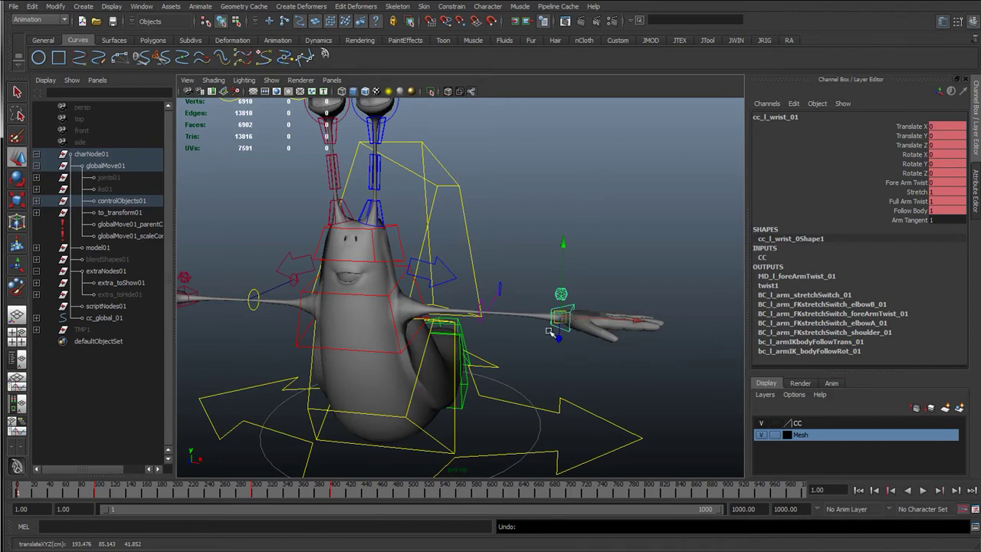
Step: Examine the global control and the scaled character's body mesh, arms and antennae for thinning
{"action": "left_click", "coordinate": [556, 414]}
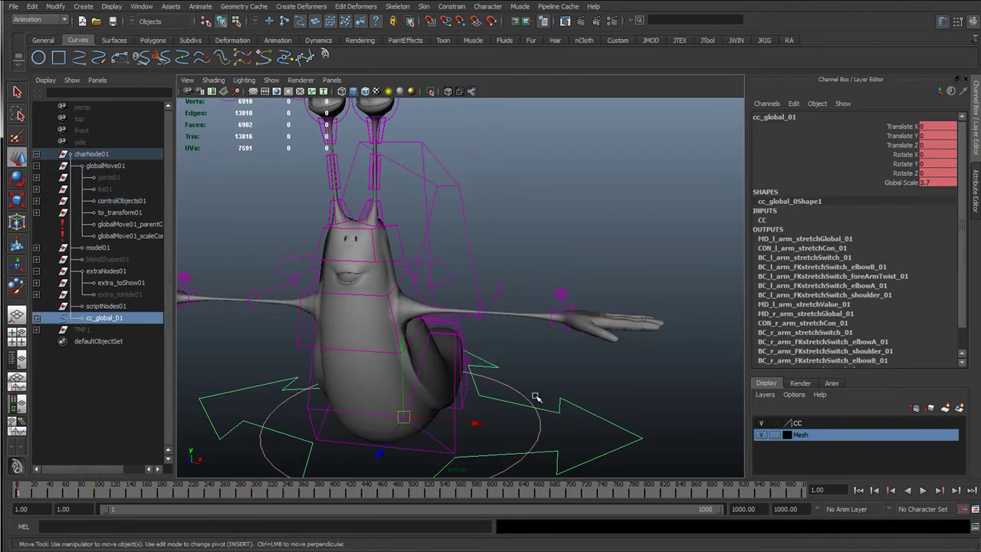
{"action": "key", "text": "r"}
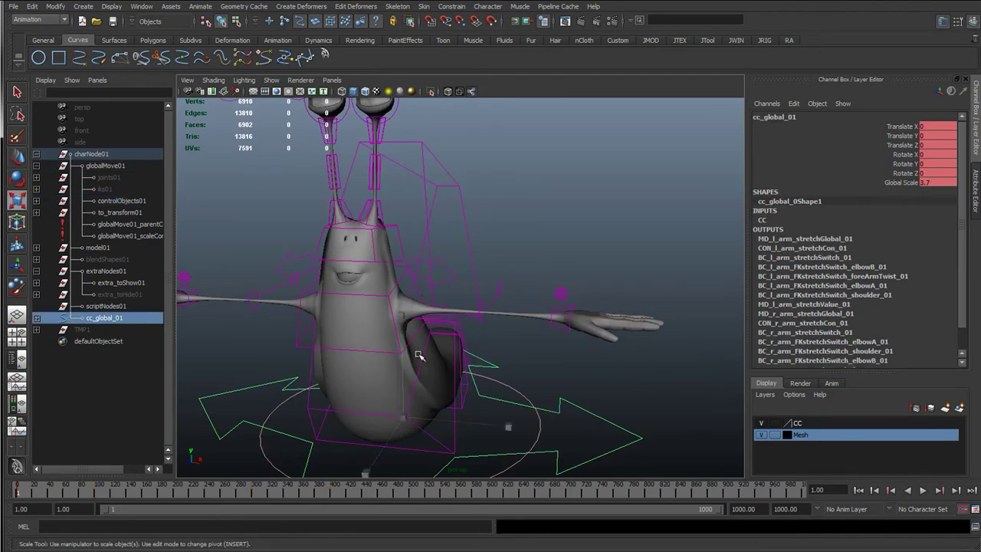
{"action": "scroll", "coordinate": [398, 304], "scroll_direction": "up", "scroll_amount": 3}
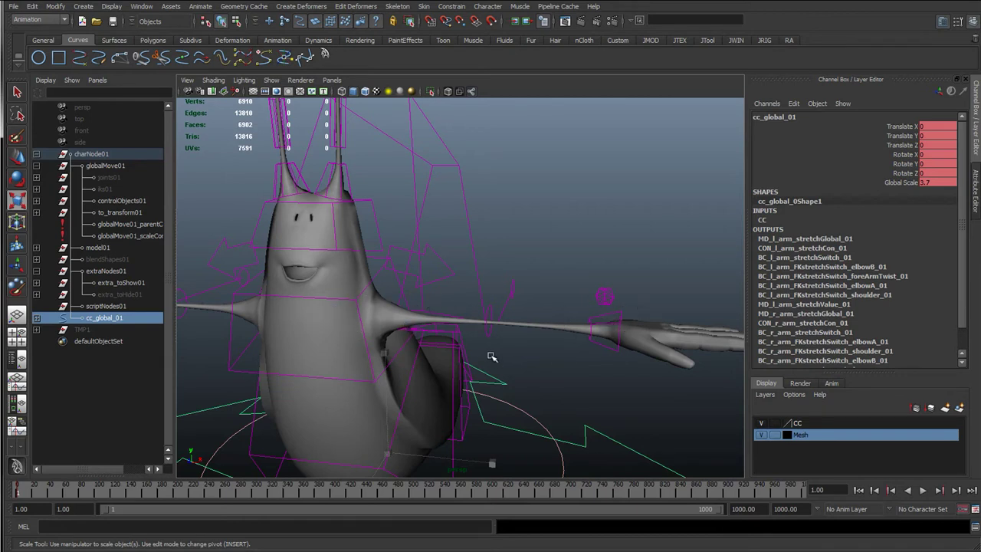
{"action": "right_click_drag", "start_coordinate": [492, 356], "coordinate": [467, 350], "text": "alt"}
{"action": "left_click", "coordinate": [384, 355]}
{"action": "scroll", "coordinate": [381, 317], "scroll_direction": "up", "scroll_amount": 4}
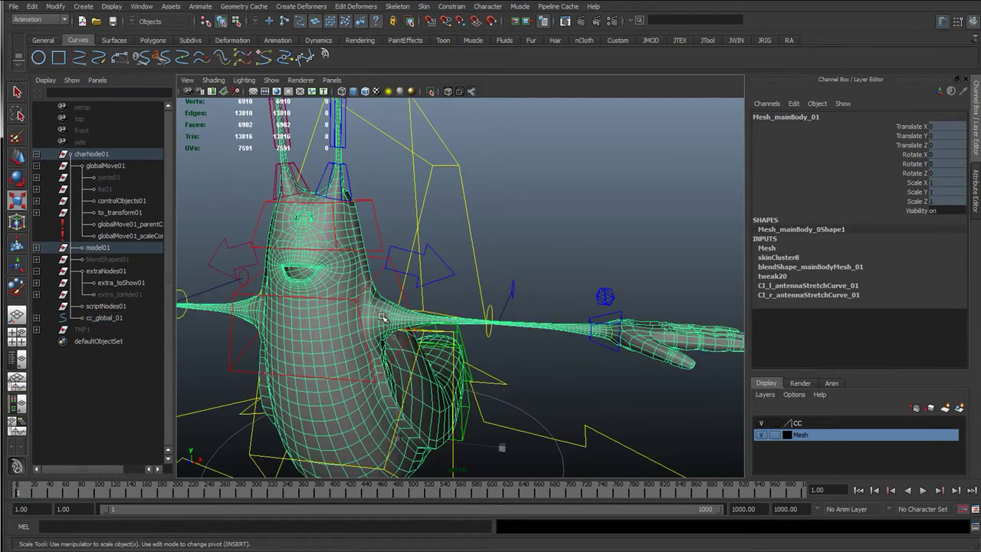
{"action": "left_click", "coordinate": [563, 236]}
{"action": "middle_click_drag", "start_coordinate": [427, 161], "coordinate": [482, 322], "text": "alt"}
{"action": "left_click_drag", "start_coordinate": [482, 321], "coordinate": [416, 293], "text": "alt"}
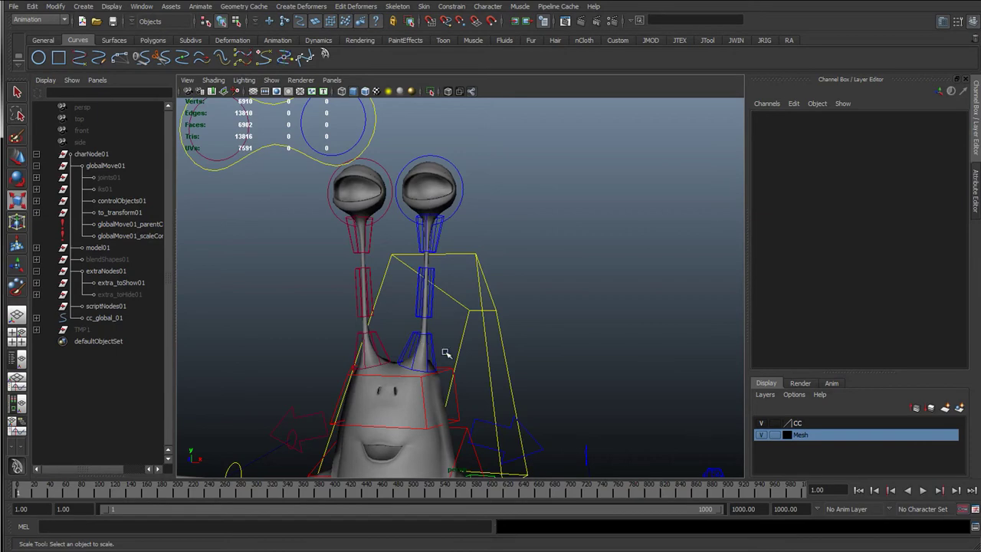
{"action": "right_click_drag", "start_coordinate": [446, 352], "coordinate": [434, 306], "text": "alt"}
{"action": "middle_click_drag", "start_coordinate": [440, 283], "coordinate": [426, 198], "text": "alt"}
{"action": "left_click_drag", "start_coordinate": [433, 223], "coordinate": [410, 287], "text": "alt"}
Step: Set the left middle antenna control's Sine Weight to 1 and Sine Amplitude to 0.7
{"action": "left_click", "coordinate": [368, 189]}
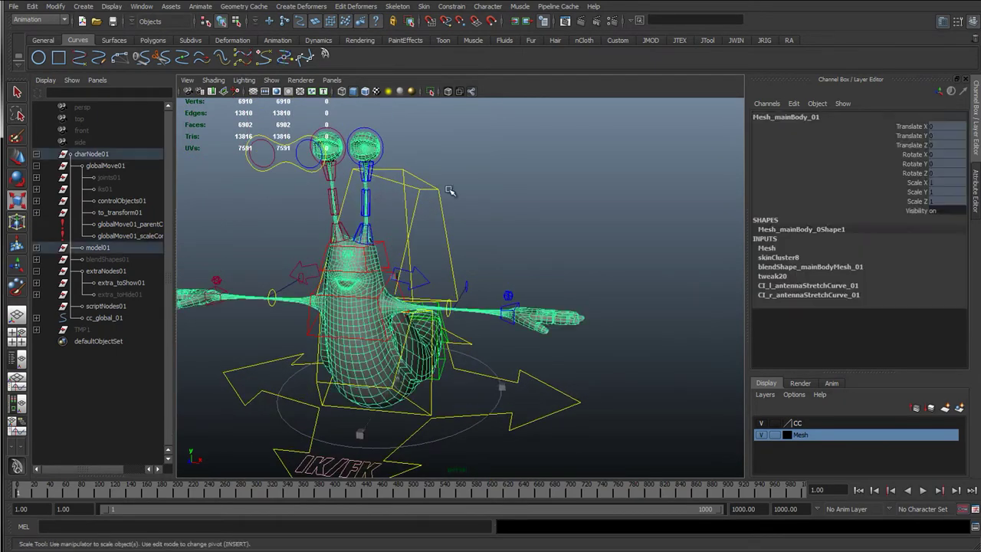
{"action": "right_click_drag", "start_coordinate": [449, 189], "coordinate": [653, 220], "text": "alt"}
{"action": "middle_click_drag", "start_coordinate": [373, 173], "coordinate": [606, 322], "text": "alt"}
{"action": "left_click_drag", "start_coordinate": [429, 295], "coordinate": [463, 249], "text": "alt"}
{"action": "left_click", "coordinate": [504, 243]}
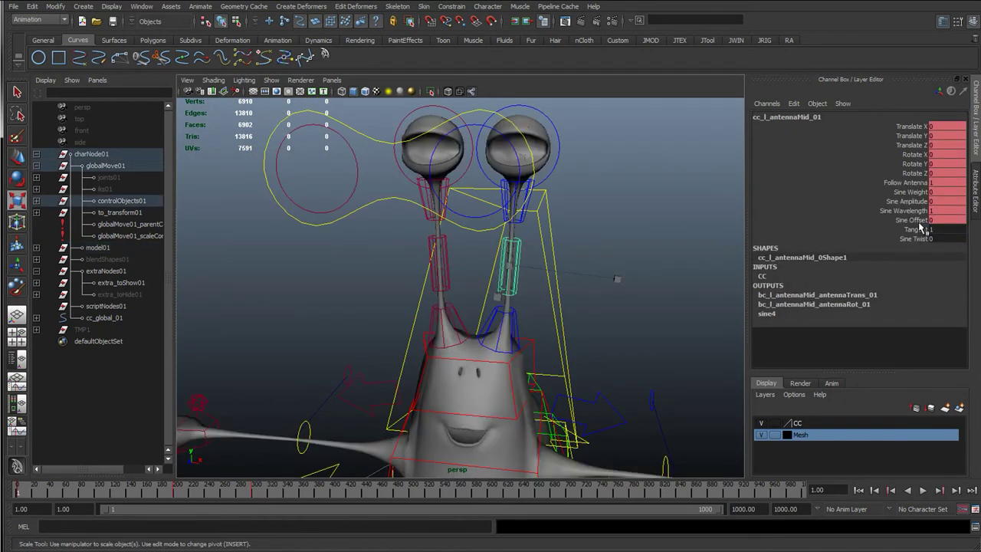
{"action": "left_click", "coordinate": [918, 196]}
{"action": "mouse_move", "coordinate": [650, 223]}
{"action": "middle_mouse_down"}
{"action": "mouse_move", "coordinate": [664, 223]}
{"action": "mouse_move", "coordinate": [661, 252]}
{"action": "mouse_move", "coordinate": [675, 252]}
{"action": "middle_mouse_up"}
{"action": "left_click", "coordinate": [911, 201]}
{"action": "left_click_drag", "start_coordinate": [631, 270], "coordinate": [565, 294], "text": "alt"}
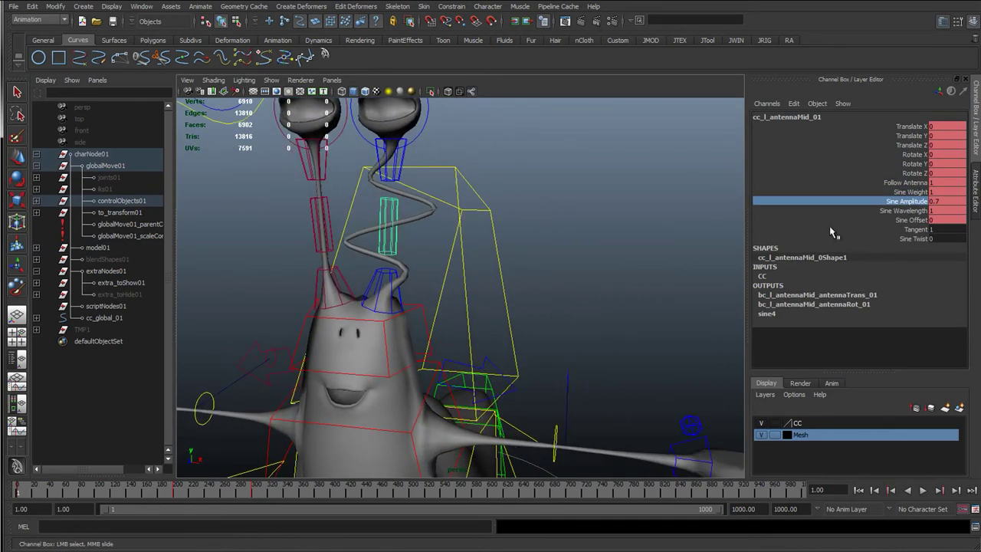
Step: Set the left middle antenna control's Sine Weight to 0 and clear the selection
{"action": "left_click", "coordinate": [912, 191]}
{"action": "middle_click_drag", "start_coordinate": [569, 230], "coordinate": [352, 220]}
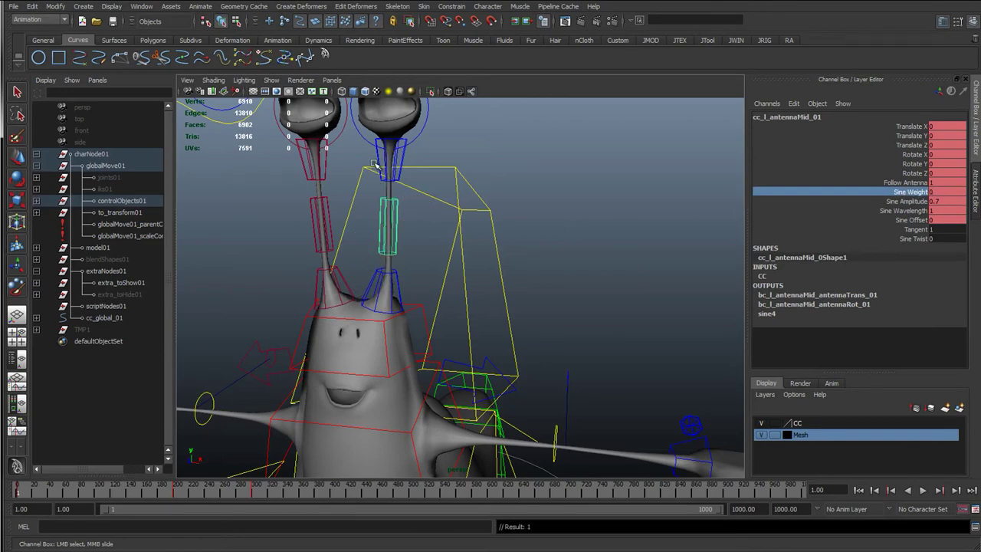
{"action": "left_click", "coordinate": [434, 306]}
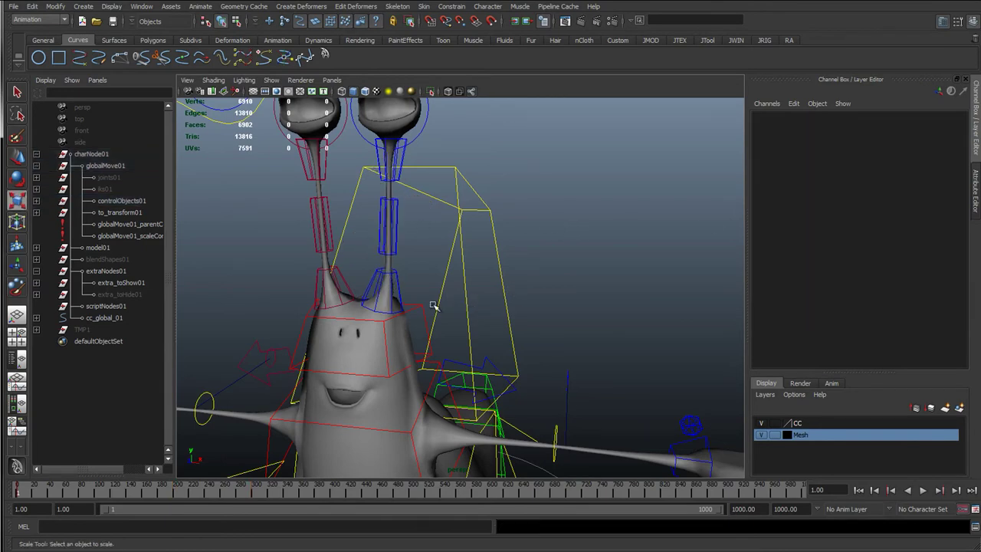
Step: Select the global control and set its Global Scale to 1
{"action": "left_click", "coordinate": [392, 405]}
{"action": "right_click_drag", "start_coordinate": [578, 401], "coordinate": [558, 383], "text": "alt"}
{"action": "middle_click_drag", "start_coordinate": [558, 384], "coordinate": [555, 329], "text": "alt"}
{"action": "left_click", "coordinate": [563, 308]}
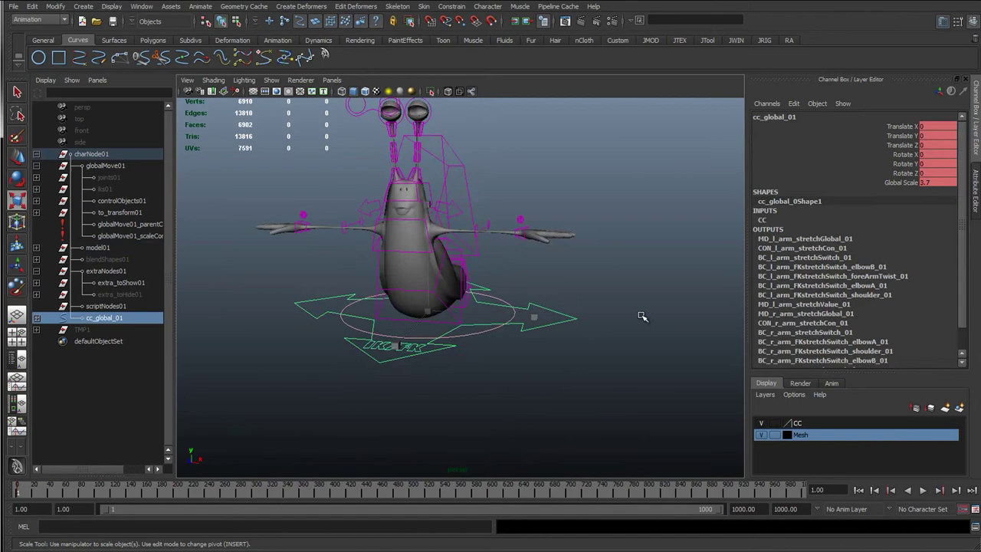
{"action": "left_click", "coordinate": [928, 183]}
{"action": "type", "text": "1"}
{"action": "key", "text": "Return"}
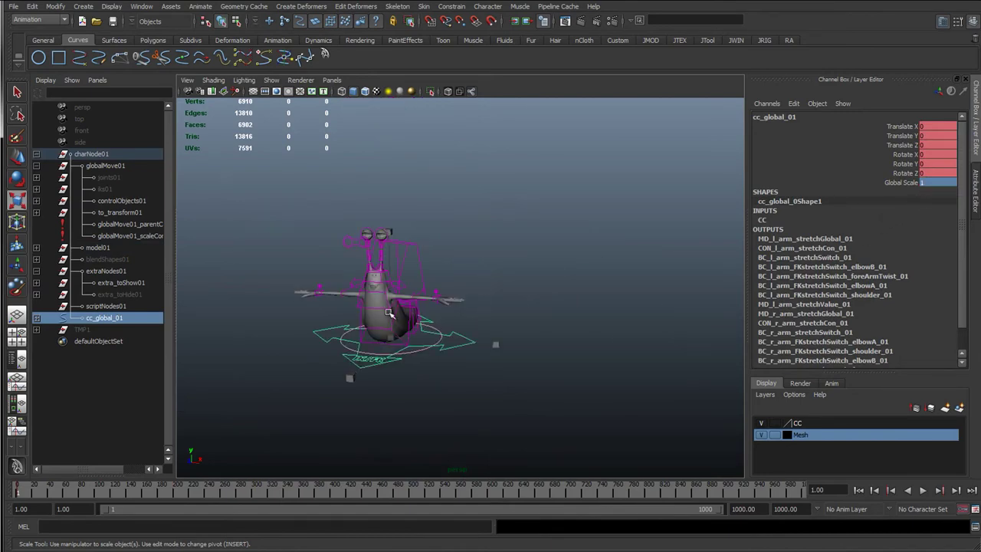
Step: Inspect the character's body and arms at the default global scale
{"action": "key", "text": "q"}
{"action": "scroll", "coordinate": [452, 282], "scroll_direction": "up", "scroll_amount": 4}
{"action": "left_click_drag", "start_coordinate": [418, 310], "coordinate": [397, 320], "text": "alt"}
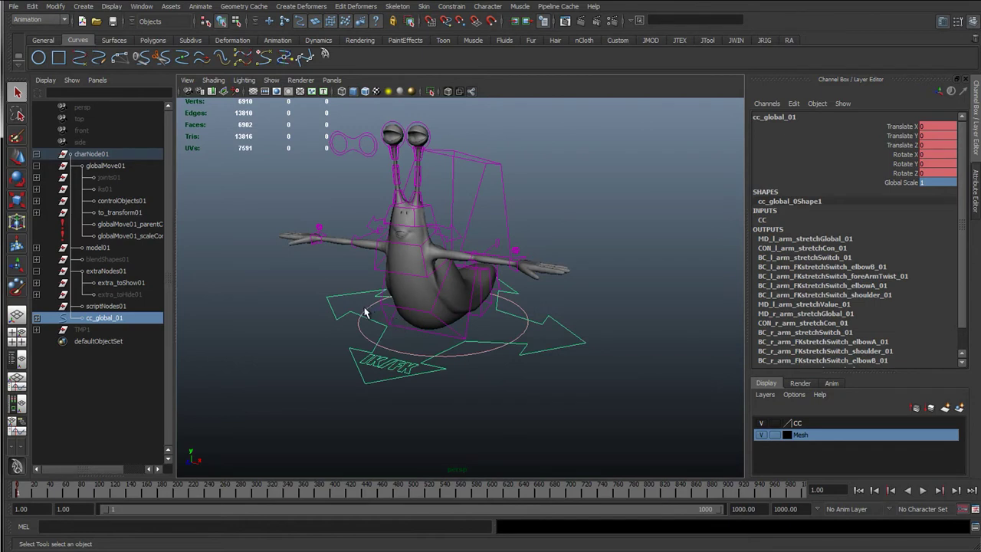
{"action": "key", "text": "w"}
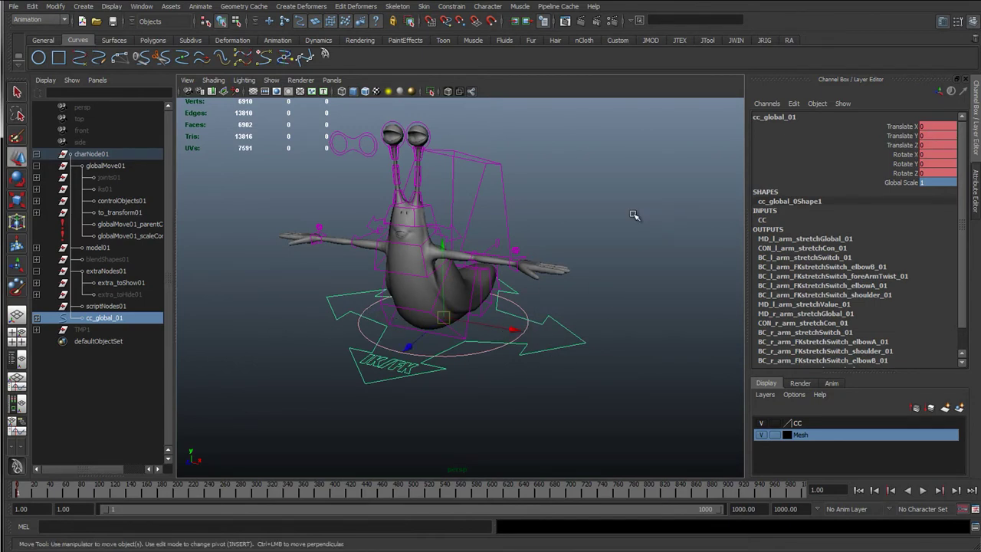
{"action": "right_click_drag", "start_coordinate": [376, 244], "coordinate": [506, 285], "text": "alt"}
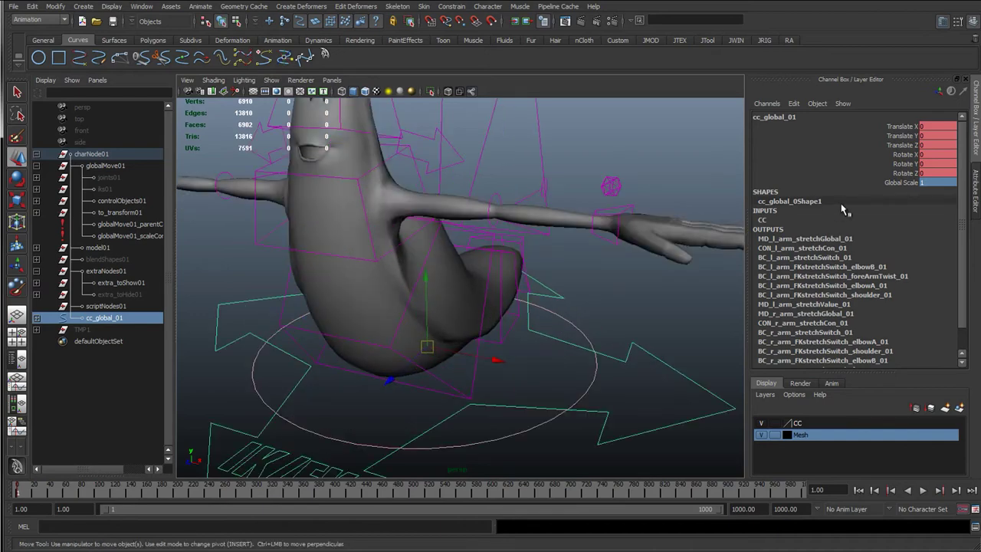
{"action": "left_click", "coordinate": [903, 184]}
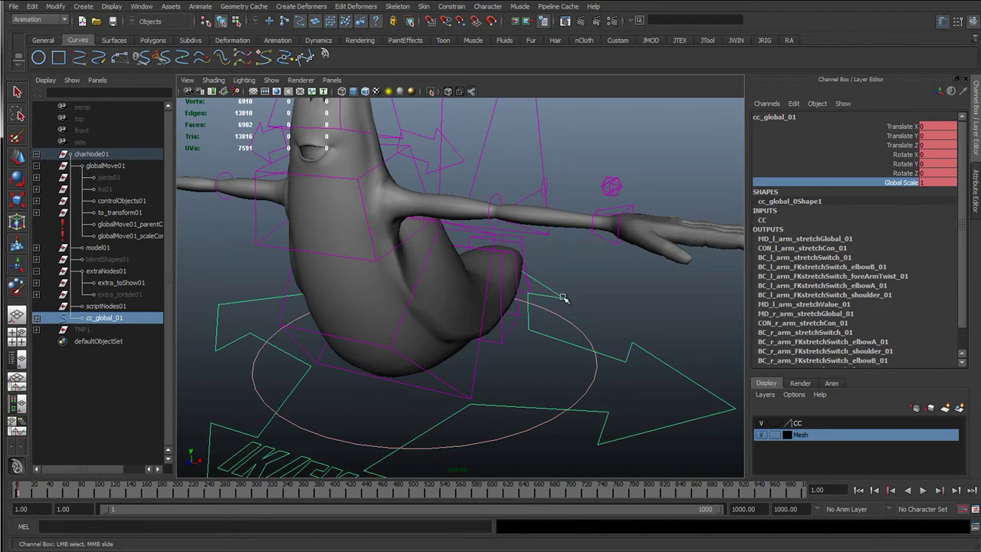
Step: Select the main body mesh and bring the Hypershade window into view beside its channels
{"action": "right_click_drag", "start_coordinate": [564, 298], "coordinate": [381, 302], "text": "alt"}
{"action": "left_click", "coordinate": [380, 297]}
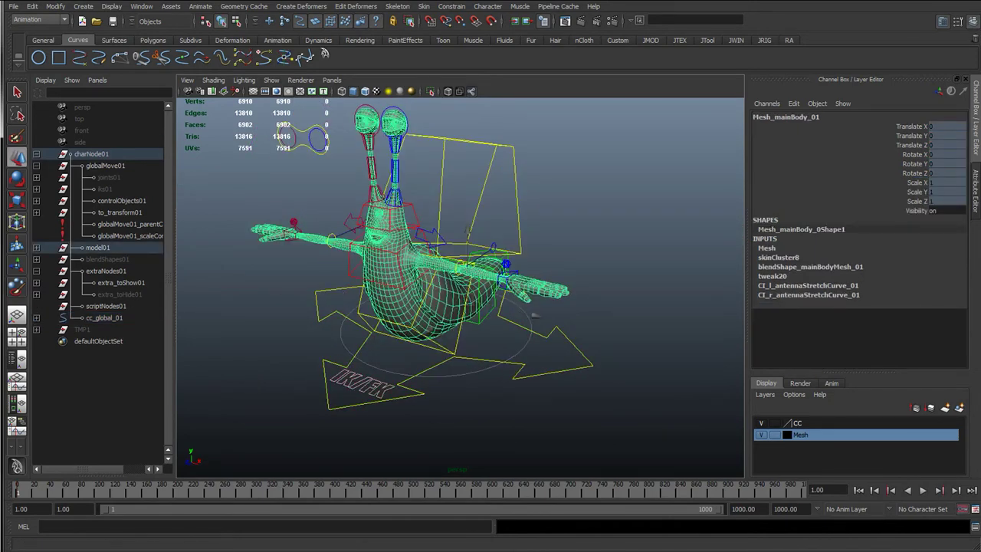
{"action": "left_click_drag", "start_coordinate": [0, 112], "coordinate": [614, 45]}
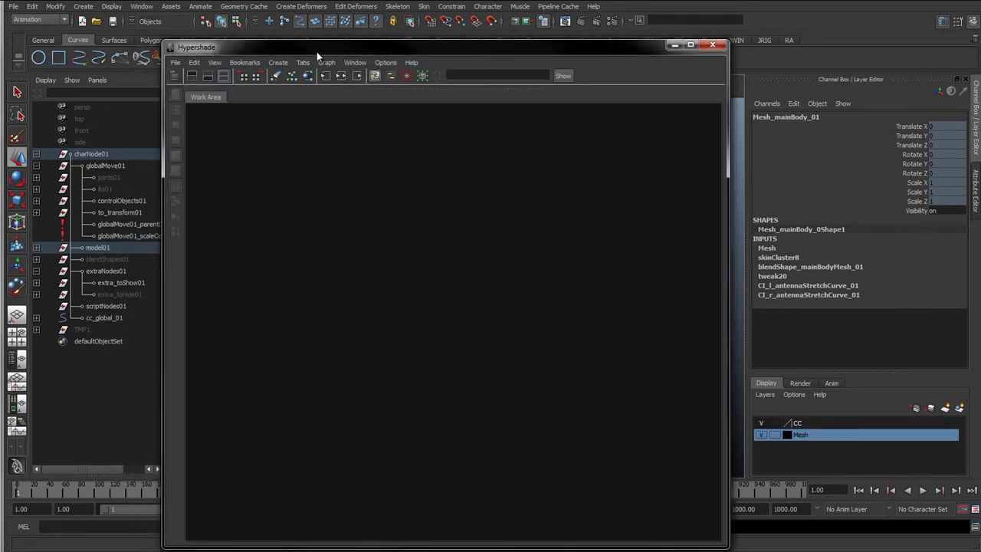
{"action": "left_click_drag", "start_coordinate": [317, 51], "coordinate": [220, 30]}
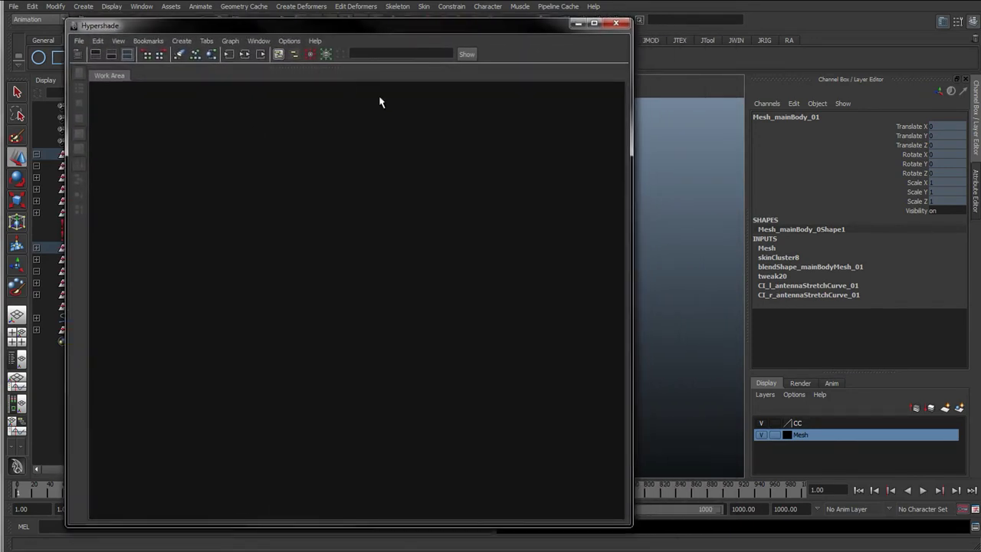
Step: Select the blendShape_mainBodyMesh_01 node by name and graph its input and output connections in the Hypershade
{"action": "double_click", "coordinate": [805, 267]}
{"action": "key", "text": "ctrl+c"}
{"action": "left_click", "coordinate": [716, 19]}
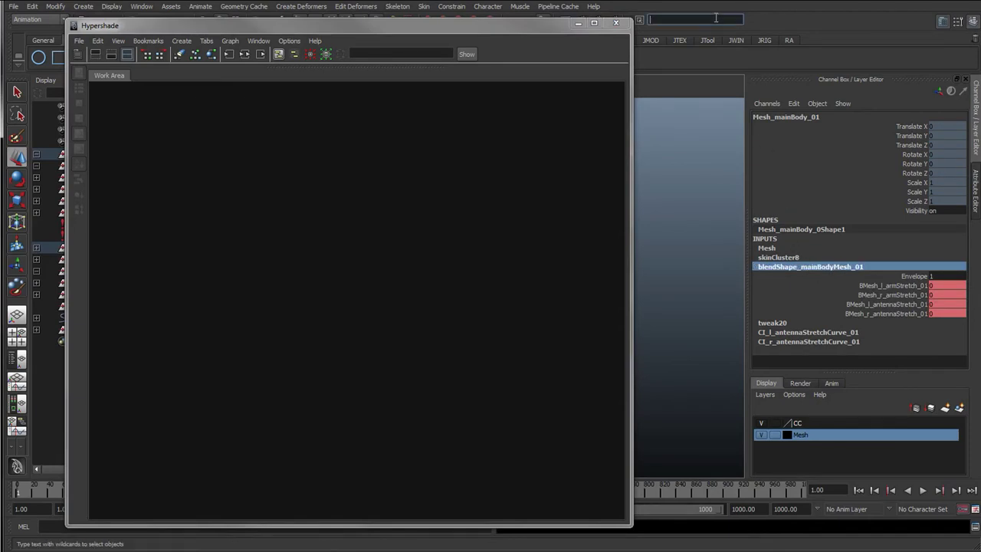
{"action": "key", "text": "ctrl+v"}
{"action": "key", "text": "Return"}
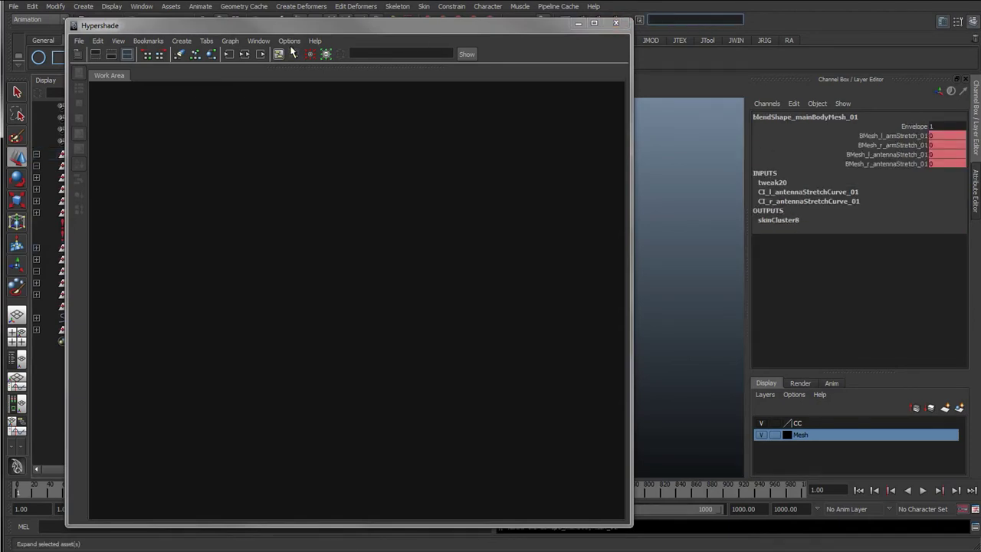
{"action": "left_click", "coordinate": [245, 56]}
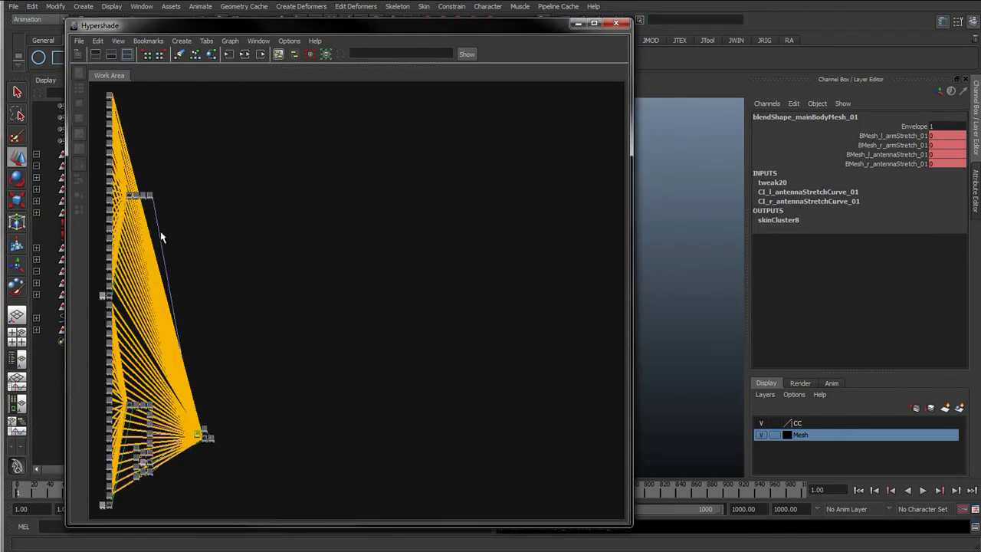
Step: Examine the graphed network to locate the blend shape node among the joint and skin cluster connections
{"action": "middle_click_drag", "start_coordinate": [163, 276], "coordinate": [261, 271], "text": "alt"}
{"action": "right_click_drag", "start_coordinate": [240, 283], "coordinate": [268, 285], "text": "alt"}
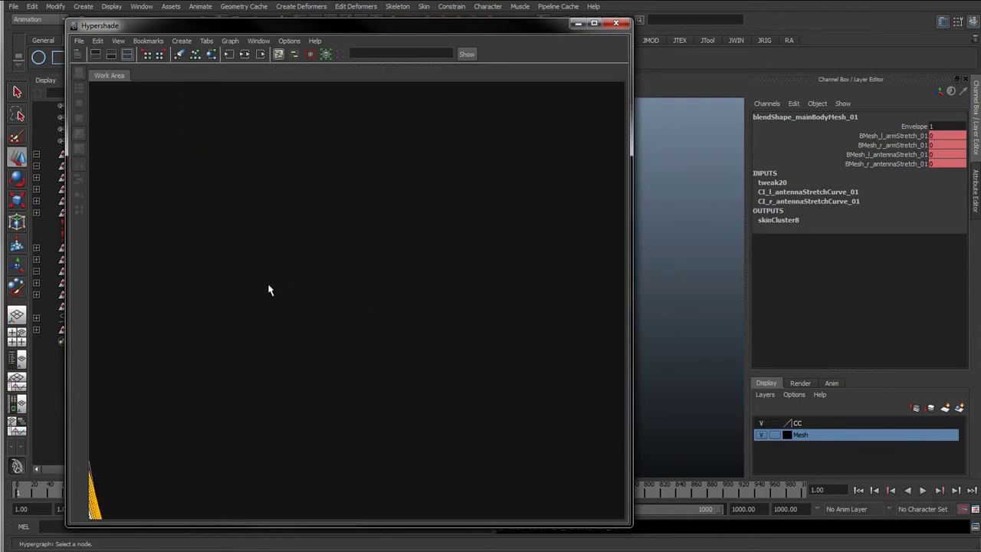
{"action": "middle_click_drag", "start_coordinate": [269, 289], "coordinate": [629, 327], "text": "alt"}
{"action": "middle_click_drag", "start_coordinate": [376, 474], "coordinate": [357, 215], "text": "alt"}
{"action": "middle_click_drag", "start_coordinate": [369, 506], "coordinate": [286, 272], "text": "alt"}
{"action": "middle_click_drag", "start_coordinate": [242, 383], "coordinate": [249, 327], "text": "alt"}
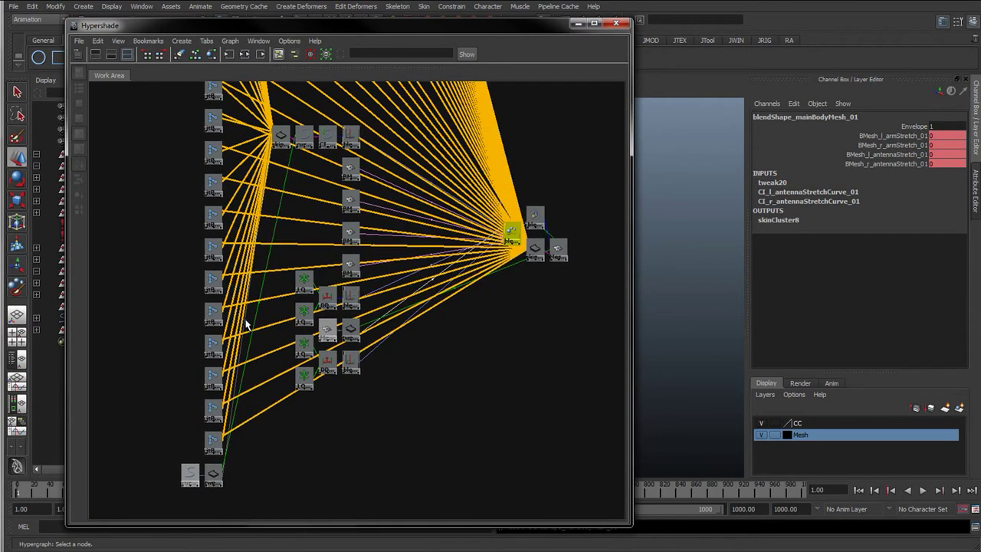
{"action": "middle_click_drag", "start_coordinate": [296, 187], "coordinate": [301, 512], "text": "alt"}
{"action": "mouse_move", "coordinate": [270, 90]}
{"action": "middle_mouse_down", "text": "alt"}
{"action": "mouse_move", "coordinate": [293, 155]}
{"action": "mouse_move", "coordinate": [281, 380]}
{"action": "mouse_move", "coordinate": [294, 482]}
{"action": "middle_mouse_up", "text": "alt"}
{"action": "middle_click_drag", "start_coordinate": [286, 337], "coordinate": [201, 239], "text": "alt"}
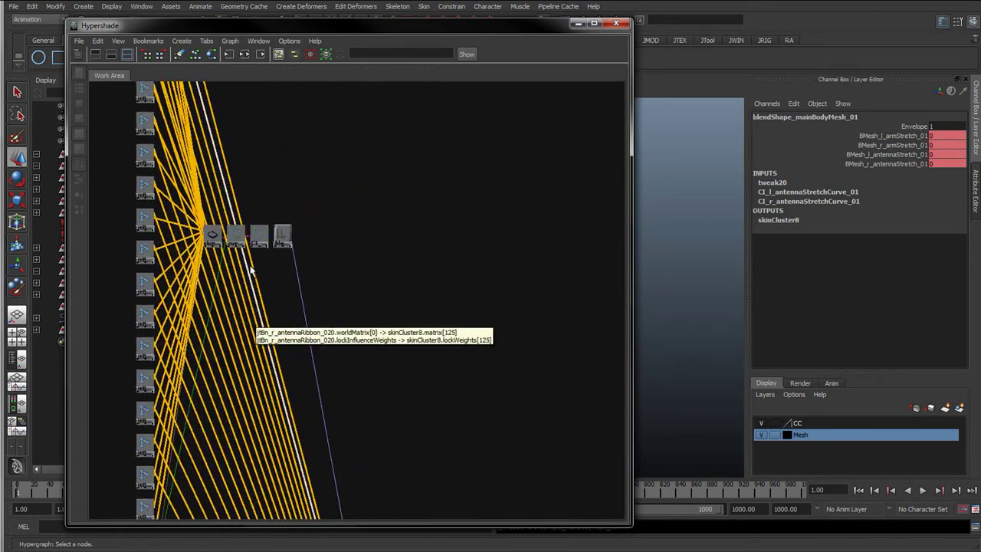
{"action": "middle_click_drag", "start_coordinate": [318, 307], "coordinate": [301, 234], "text": "alt"}
{"action": "right_click_drag", "start_coordinate": [439, 292], "coordinate": [394, 240], "text": "alt"}
{"action": "middle_click_drag", "start_coordinate": [394, 241], "coordinate": [368, 148], "text": "alt"}
{"action": "right_click_drag", "start_coordinate": [368, 147], "coordinate": [502, 403], "text": "alt"}
{"action": "middle_click_drag", "start_coordinate": [297, 408], "coordinate": [285, 156], "text": "alt"}
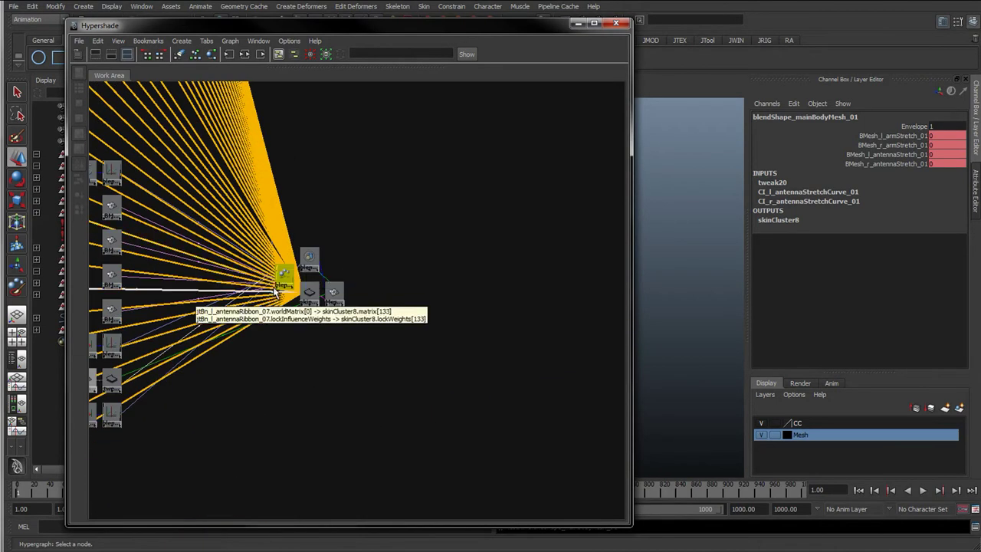
Step: Move the blend shape node away from the skin cluster connections to isolate its incoming links
{"action": "left_click_drag", "start_coordinate": [285, 278], "coordinate": [574, 403]}
{"action": "right_click_drag", "start_coordinate": [574, 402], "coordinate": [434, 383], "text": "alt"}
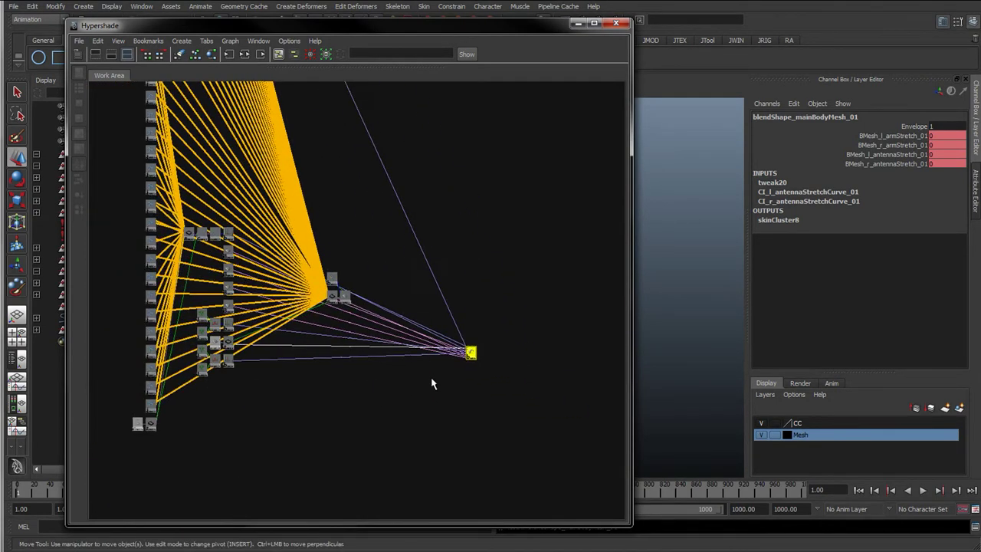
{"action": "middle_click_drag", "start_coordinate": [433, 383], "coordinate": [317, 305], "text": "alt"}
{"action": "left_click_drag", "start_coordinate": [355, 272], "coordinate": [433, 282]}
{"action": "middle_click_drag", "start_coordinate": [267, 256], "coordinate": [376, 266], "text": "alt"}
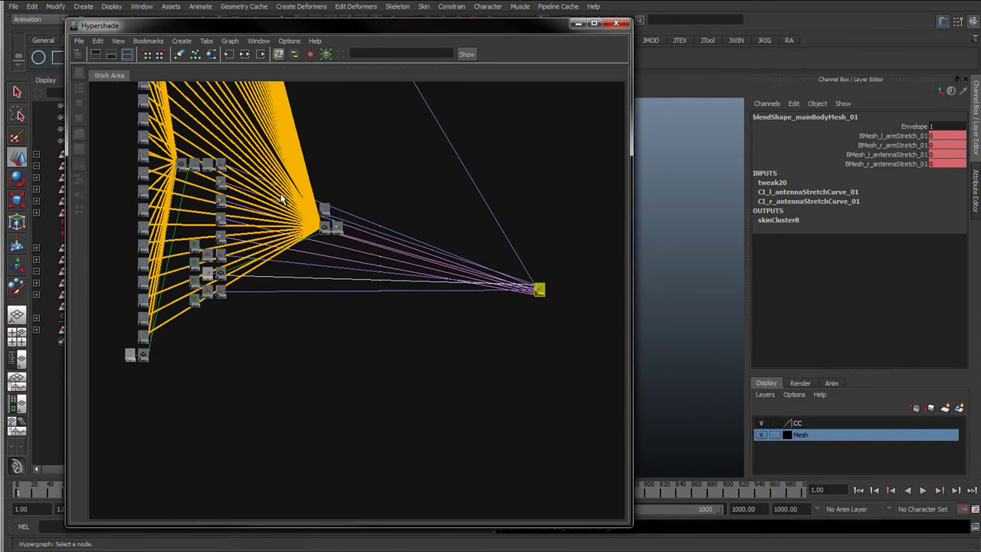
{"action": "middle_click_drag", "start_coordinate": [282, 199], "coordinate": [292, 200], "text": "alt"}
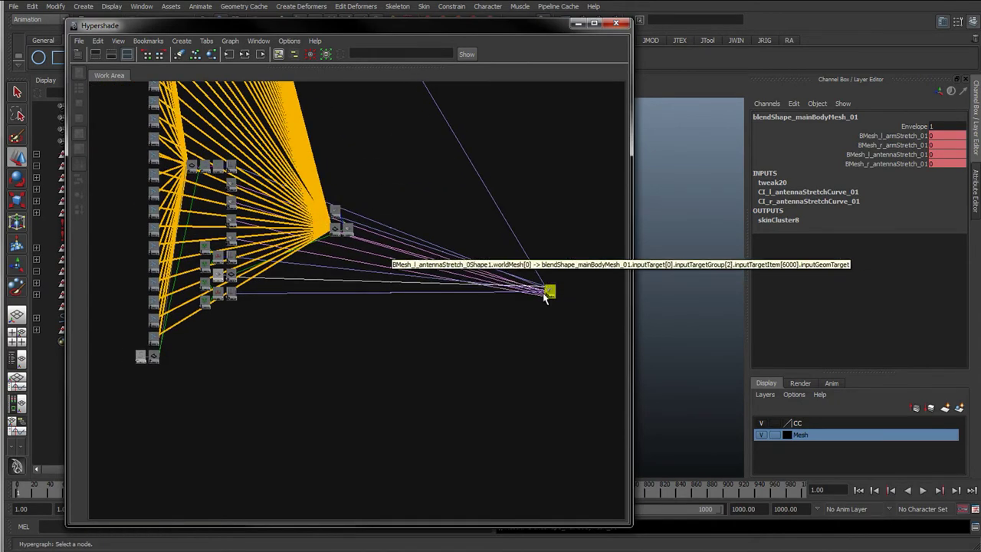
Step: Examine the left arm's stretch chain by selecting its locators, distance node and blend shape animation curve
{"action": "scroll", "coordinate": [203, 310], "scroll_direction": "up", "scroll_amount": 5}
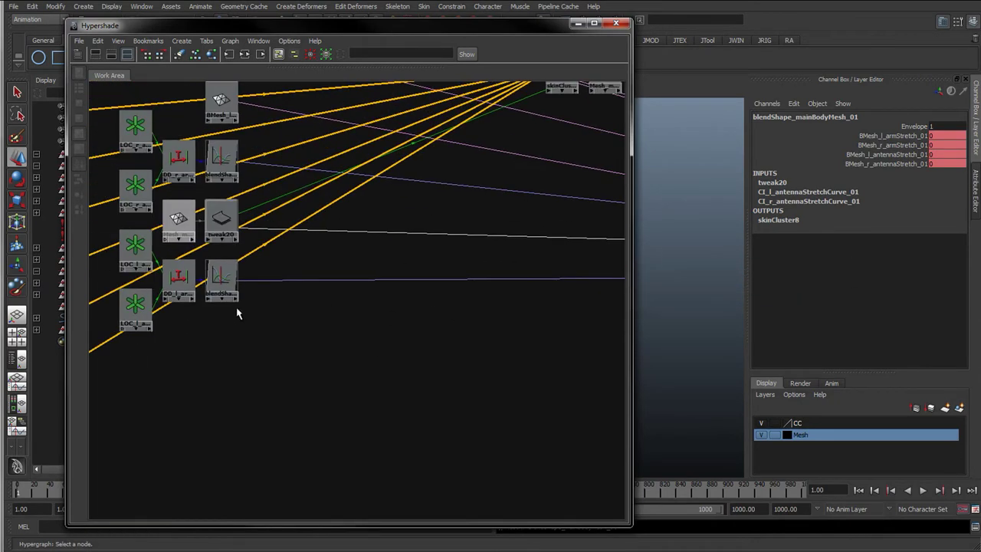
{"action": "middle_click_drag", "start_coordinate": [253, 280], "coordinate": [371, 303], "text": "alt"}
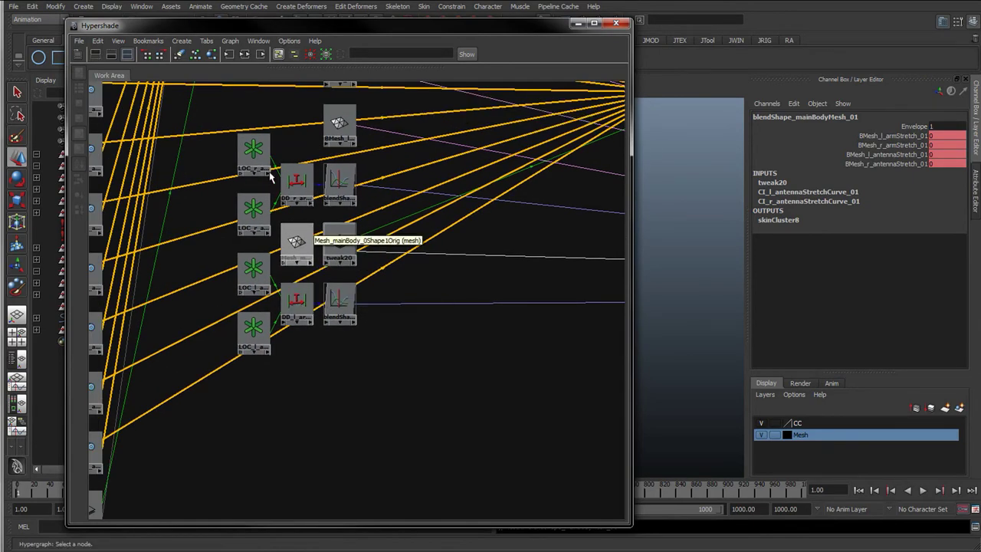
{"action": "left_click_drag", "start_coordinate": [223, 424], "coordinate": [398, 273]}
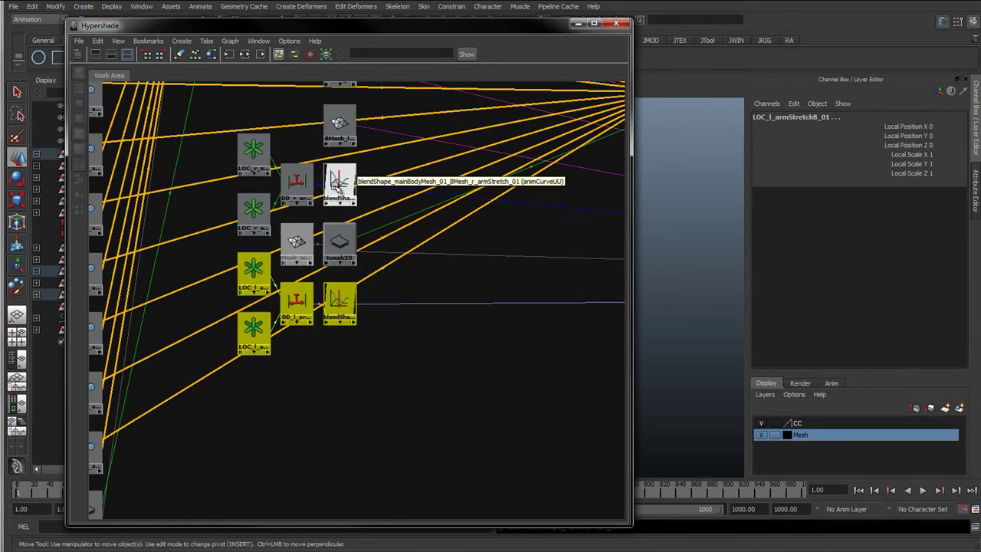
Step: Select both arm stretch distance nodes with their blend shape animation curves and move them beside the main body blend shape node
{"action": "left_click", "coordinate": [296, 181]}
{"action": "left_click", "coordinate": [297, 303], "text": "shift"}
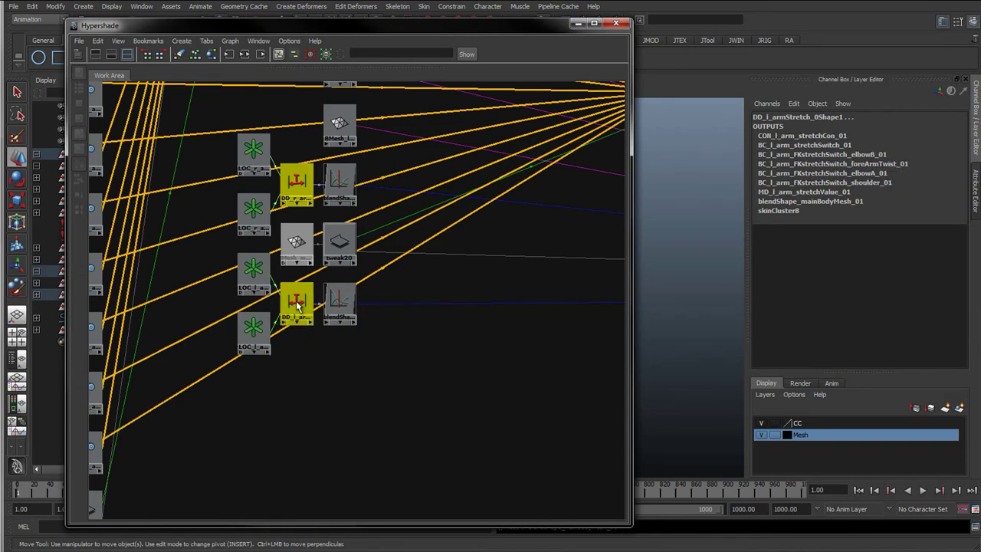
{"action": "middle_click_drag", "start_coordinate": [337, 211], "coordinate": [308, 231], "text": "alt"}
{"action": "scroll", "coordinate": [291, 287], "scroll_direction": "up", "scroll_amount": 3}
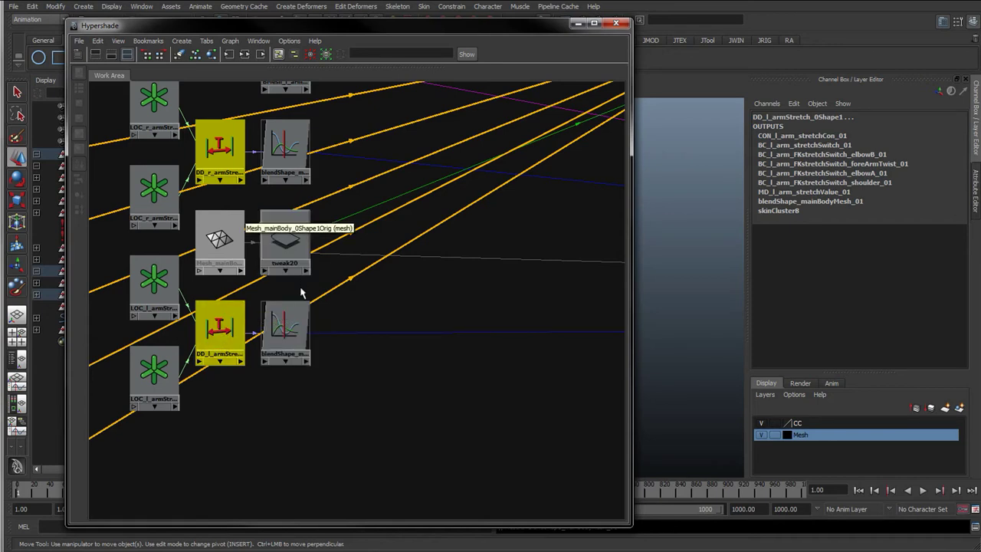
{"action": "left_click", "coordinate": [296, 322], "text": "shift"}
{"action": "left_click", "coordinate": [286, 168], "text": "shift"}
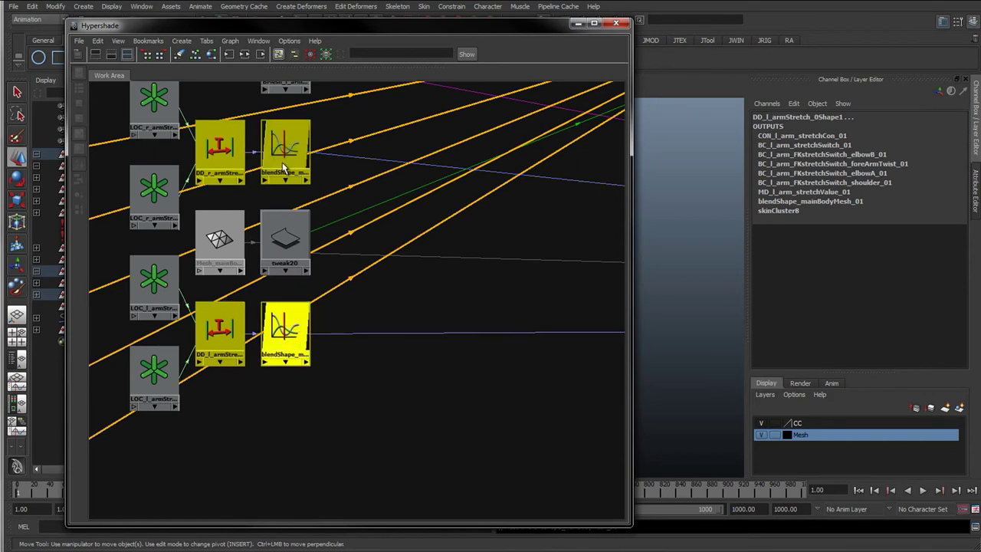
{"action": "scroll", "coordinate": [312, 277], "scroll_direction": "down", "scroll_amount": 2}
{"action": "scroll", "coordinate": [358, 304], "scroll_direction": "down", "scroll_amount": 4}
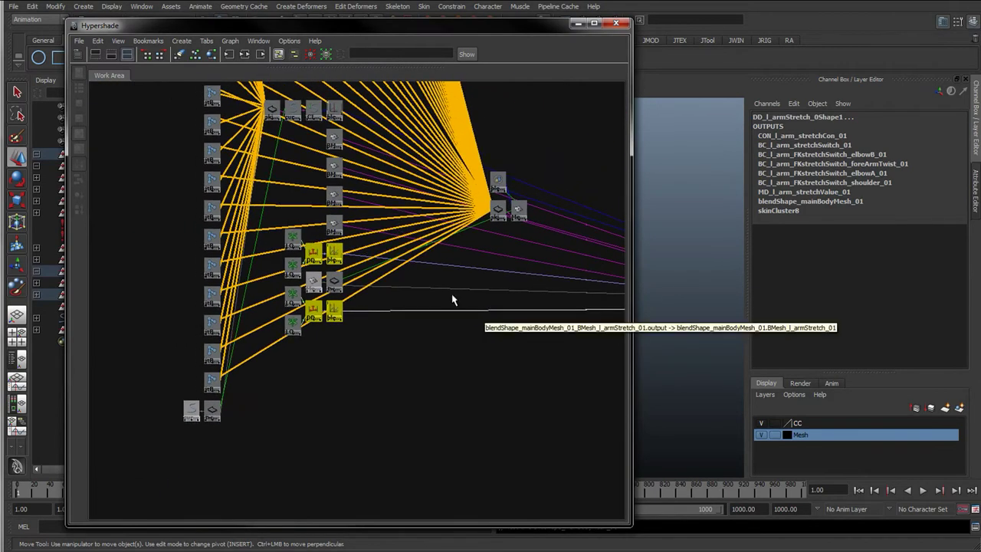
{"action": "left_click_drag", "start_coordinate": [196, 259], "coordinate": [576, 313]}
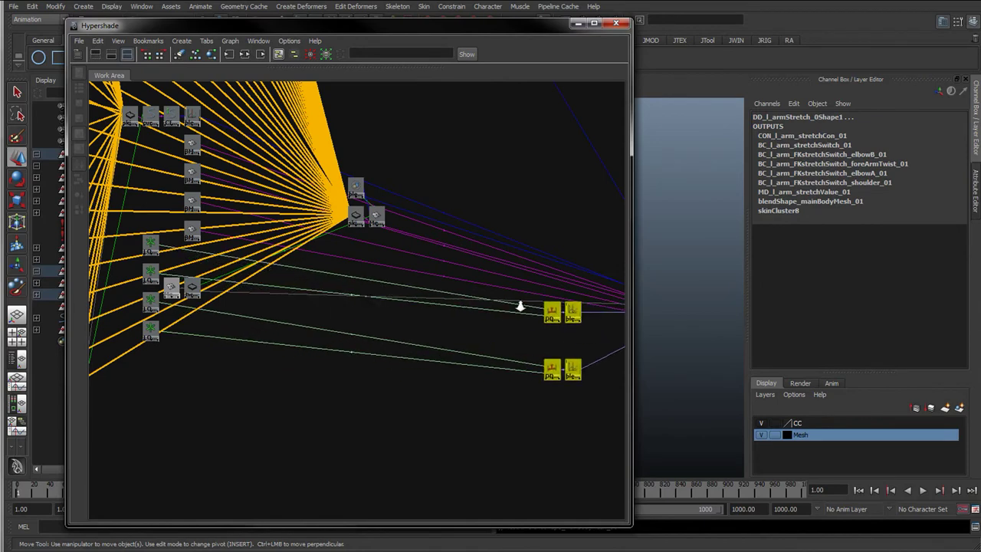
{"action": "scroll", "coordinate": [506, 303], "scroll_direction": "down", "scroll_amount": 4}
{"action": "left_click_drag", "start_coordinate": [476, 306], "coordinate": [522, 306]}
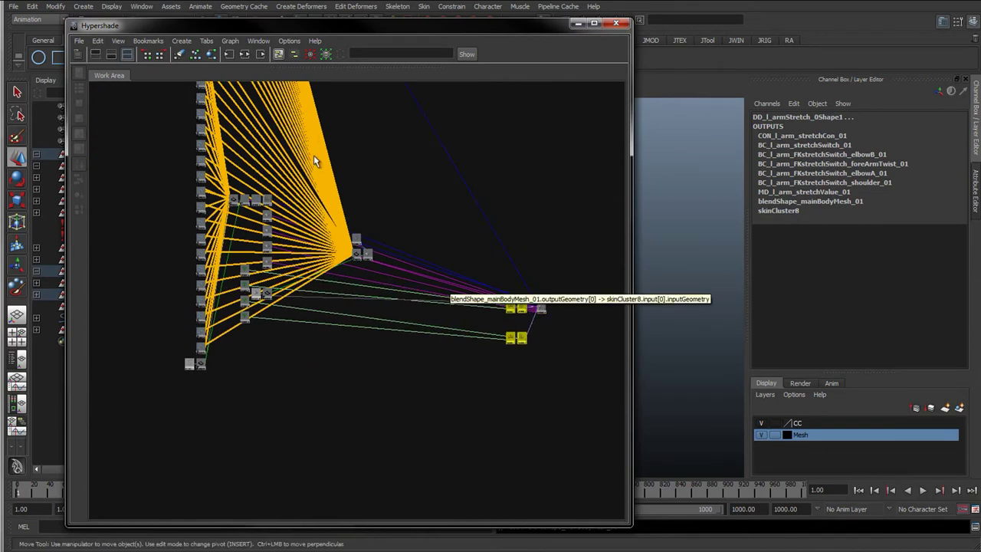
Step: Move the CI_r_antennaStretchCurve_01 node and its blend shape animation curve out of the joint connections to just above the blend shape node
{"action": "middle_click_drag", "start_coordinate": [322, 86], "coordinate": [395, 247], "text": "alt"}
{"action": "left_click", "coordinate": [398, 201]}
{"action": "middle_click_drag", "start_coordinate": [380, 167], "coordinate": [385, 338], "text": "alt"}
{"action": "right_click_drag", "start_coordinate": [342, 243], "coordinate": [478, 265], "text": "alt"}
{"action": "middle_click_drag", "start_coordinate": [345, 156], "coordinate": [340, 268], "text": "alt"}
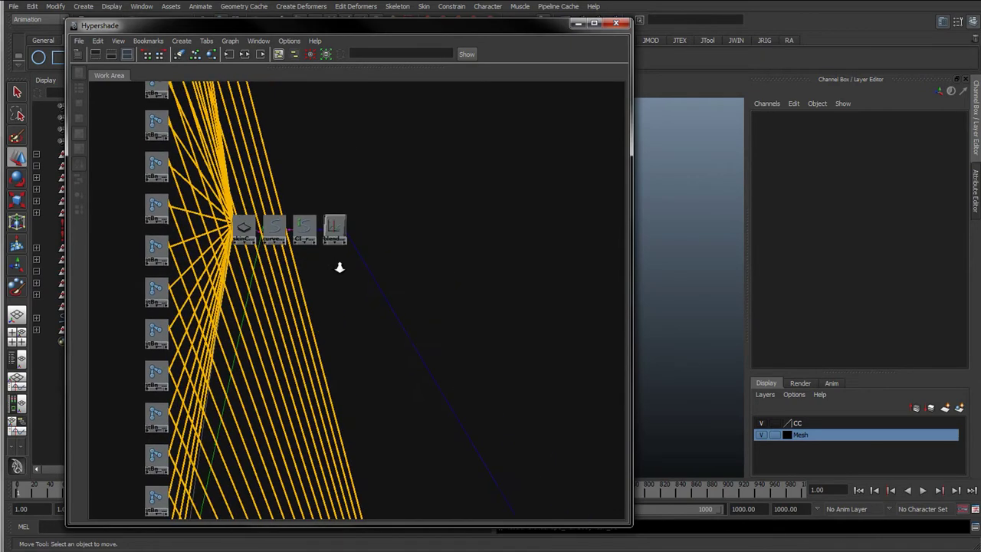
{"action": "scroll", "coordinate": [330, 261], "scroll_direction": "up", "scroll_amount": 4}
{"action": "left_click_drag", "start_coordinate": [378, 140], "coordinate": [268, 194]}
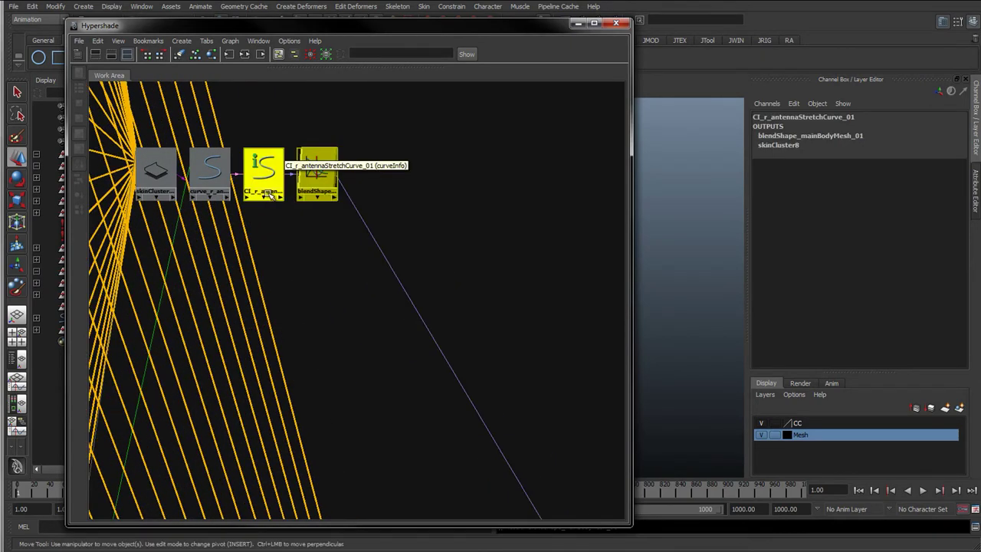
{"action": "scroll", "coordinate": [274, 203], "scroll_direction": "down", "scroll_amount": 2}
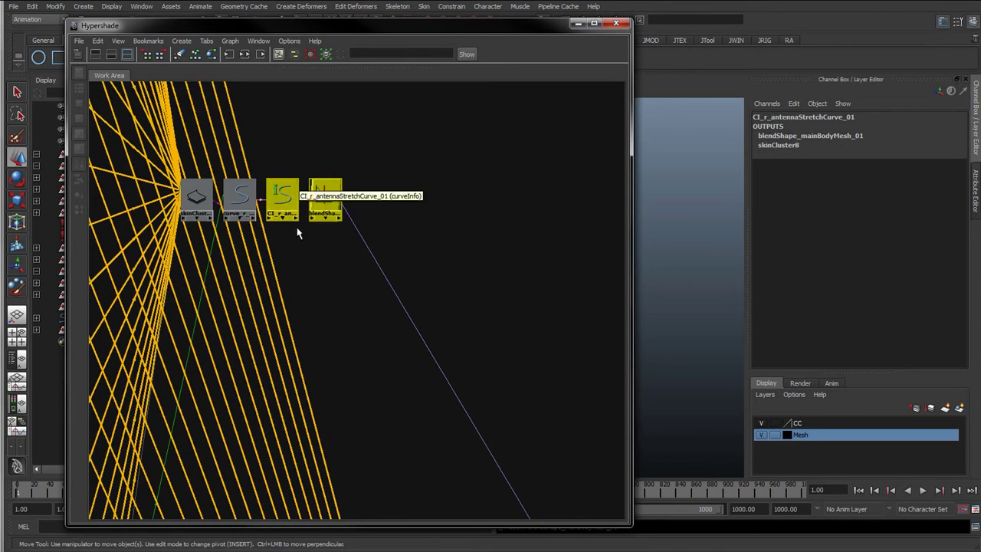
{"action": "scroll", "coordinate": [313, 294], "scroll_direction": "down", "scroll_amount": 5}
{"action": "left_click_drag", "start_coordinate": [314, 249], "coordinate": [541, 461]}
{"action": "middle_click_drag", "start_coordinate": [465, 414], "coordinate": [185, 189], "text": "alt"}
{"action": "left_click_drag", "start_coordinate": [243, 228], "coordinate": [388, 434]}
{"action": "middle_click_drag", "start_coordinate": [388, 434], "coordinate": [198, 157], "text": "alt"}
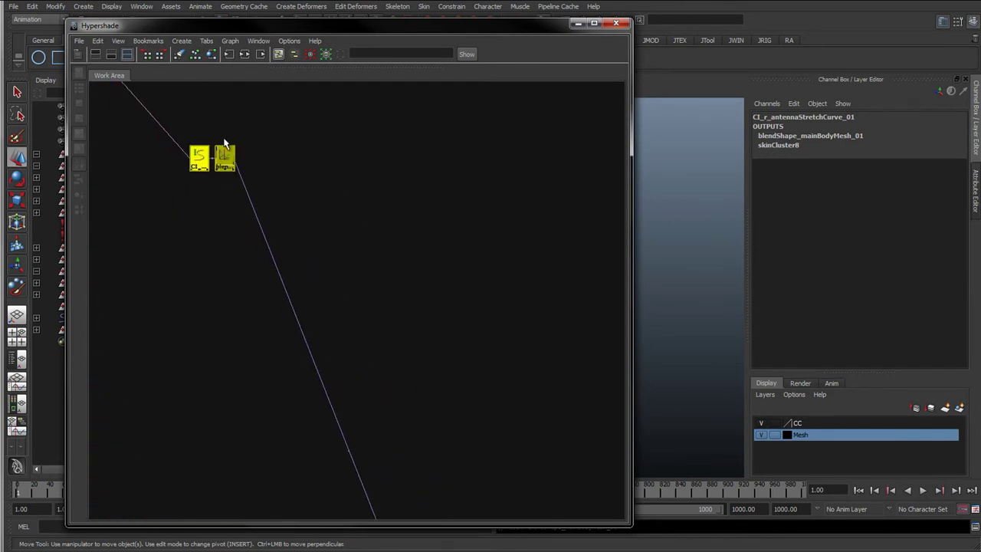
{"action": "left_click_drag", "start_coordinate": [198, 158], "coordinate": [401, 460]}
{"action": "middle_click_drag", "start_coordinate": [401, 460], "coordinate": [324, 169], "text": "alt"}
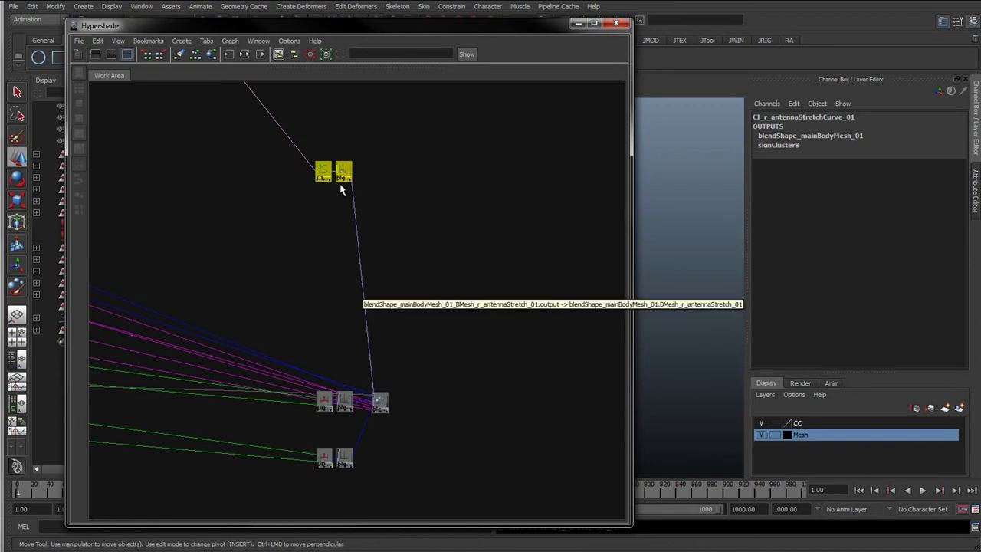
{"action": "left_click_drag", "start_coordinate": [334, 170], "coordinate": [341, 264]}
{"action": "left_click_drag", "start_coordinate": [338, 299], "coordinate": [342, 301]}
Step: Move CI_l_antennaStretchCurve_01 and its blend shape animation curve out of the joint connections, next to the blend shape node
{"action": "middle_click_drag", "start_coordinate": [308, 313], "coordinate": [604, 293], "text": "alt"}
{"action": "middle_click_drag", "start_coordinate": [210, 309], "coordinate": [342, 316], "text": "alt"}
{"action": "left_click", "coordinate": [291, 196]}
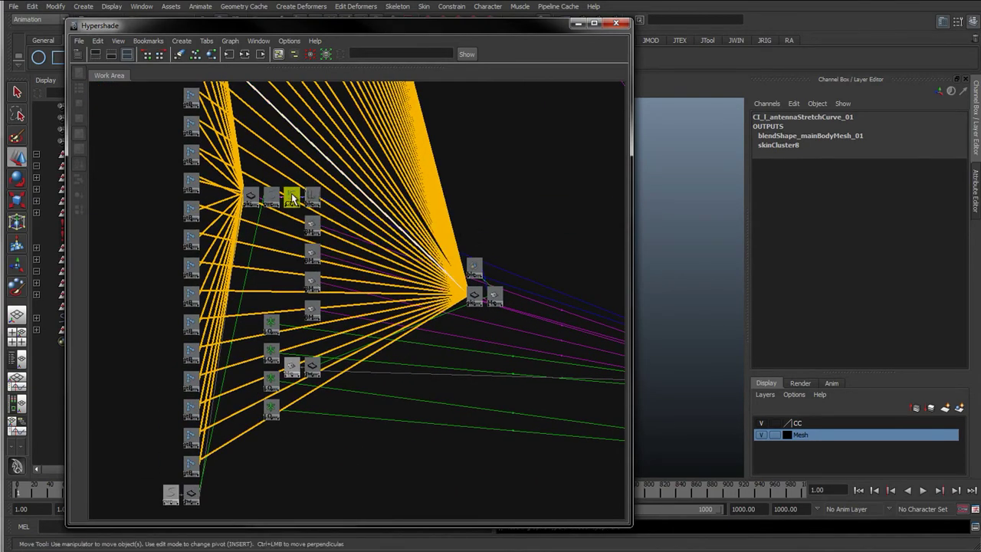
{"action": "left_click", "coordinate": [311, 194], "text": "shift"}
{"action": "left_click_drag", "start_coordinate": [311, 195], "coordinate": [592, 261]}
{"action": "middle_click_drag", "start_coordinate": [593, 260], "coordinate": [274, 215], "text": "alt"}
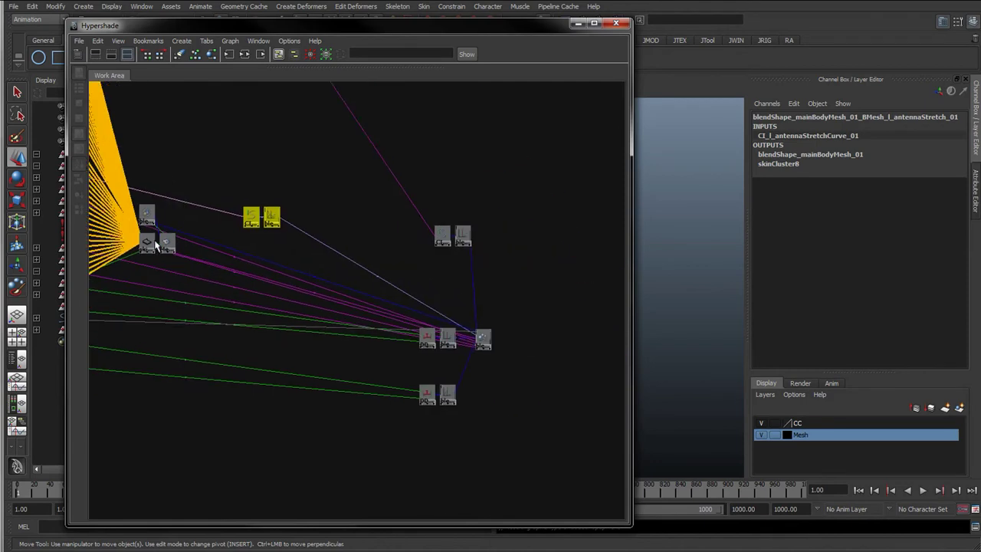
{"action": "left_click_drag", "start_coordinate": [275, 213], "coordinate": [431, 280]}
Step: Remove everything from the graph except the blend shape, its four animation curves and their arm distance and antenna curve info nodes
{"action": "right_click_drag", "start_coordinate": [271, 268], "coordinate": [265, 232], "text": "alt"}
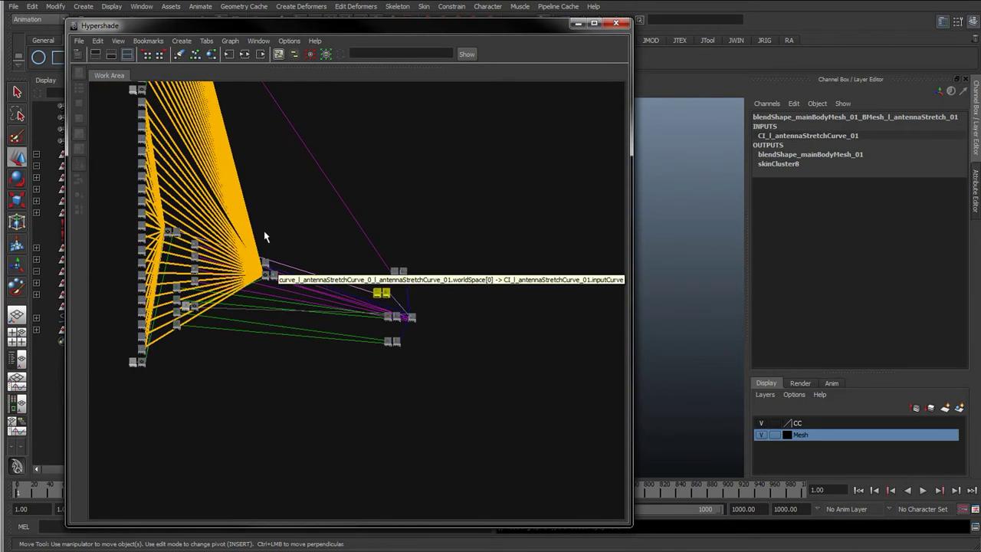
{"action": "middle_click_drag", "start_coordinate": [224, 165], "coordinate": [375, 314], "text": "alt"}
{"action": "right_click_drag", "start_coordinate": [375, 314], "coordinate": [357, 286], "text": "alt"}
{"action": "right_click_drag", "start_coordinate": [357, 327], "coordinate": [354, 289], "text": "alt"}
{"action": "middle_click_drag", "start_coordinate": [355, 325], "coordinate": [335, 402], "text": "alt"}
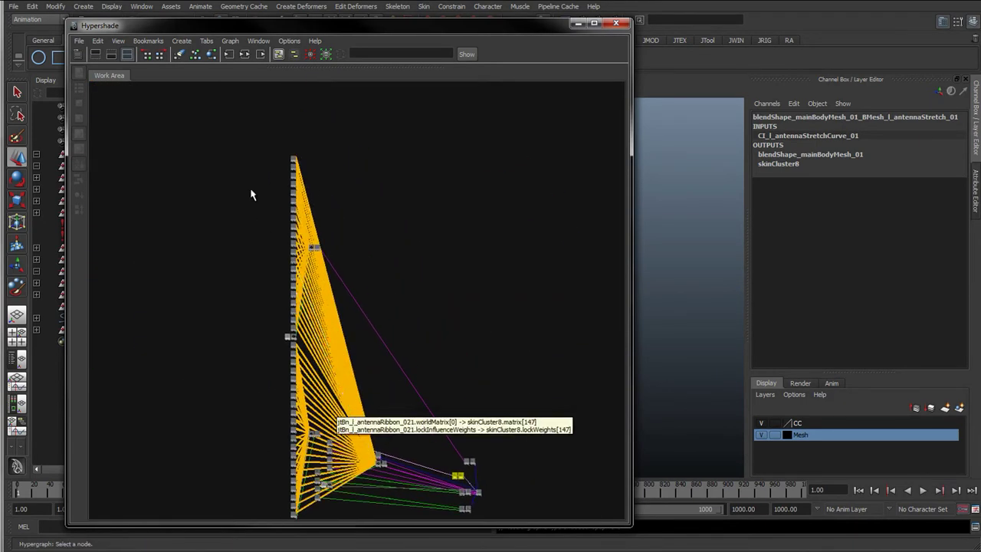
{"action": "left_click_drag", "start_coordinate": [227, 144], "coordinate": [403, 520]}
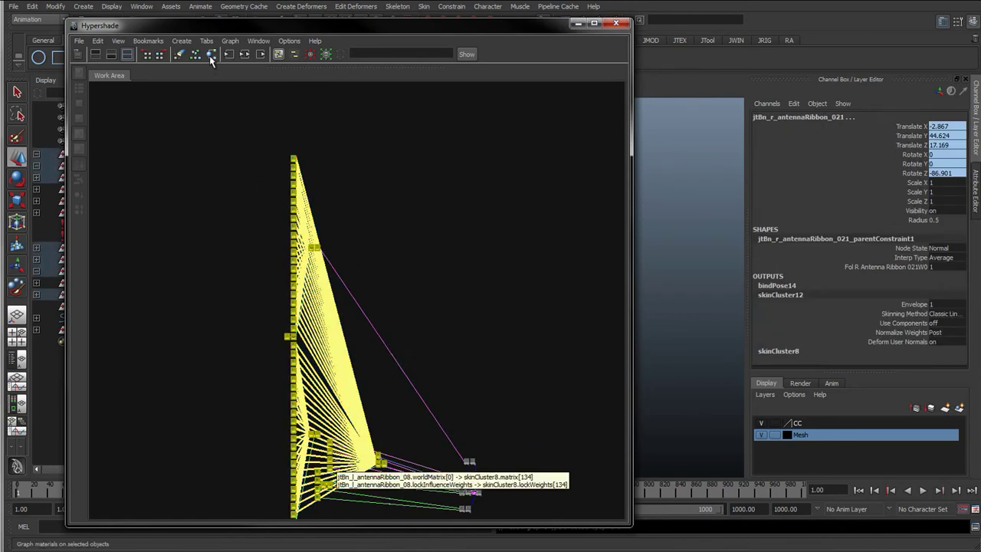
{"action": "left_click", "coordinate": [231, 42]}
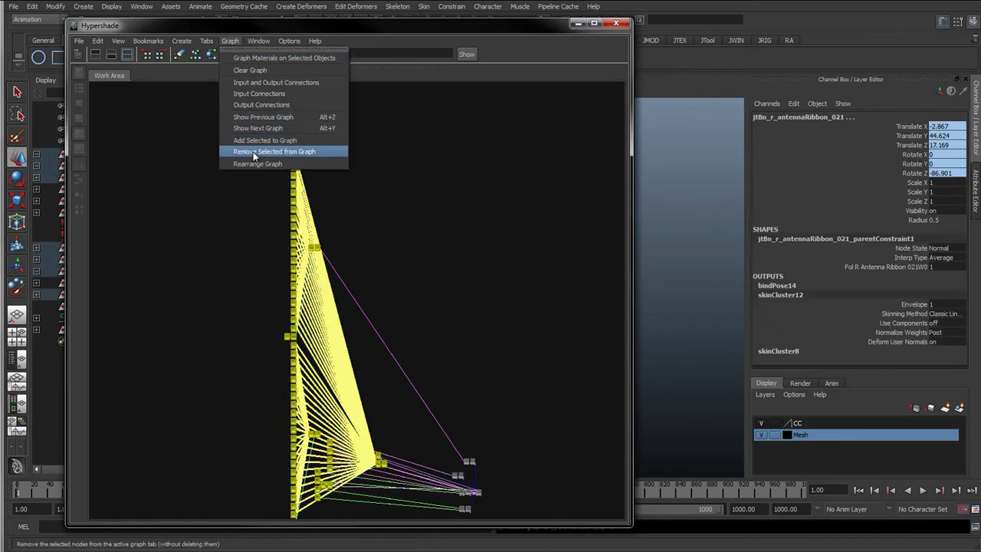
{"action": "left_click", "coordinate": [254, 152]}
{"action": "left_click_drag", "start_coordinate": [143, 230], "coordinate": [251, 337]}
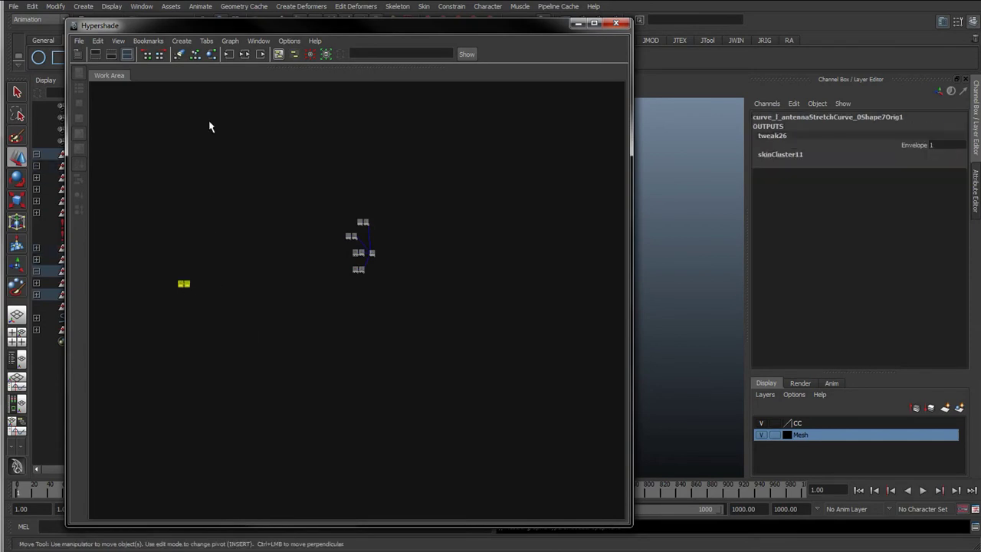
{"action": "left_click", "coordinate": [230, 42]}
{"action": "left_click", "coordinate": [266, 151]}
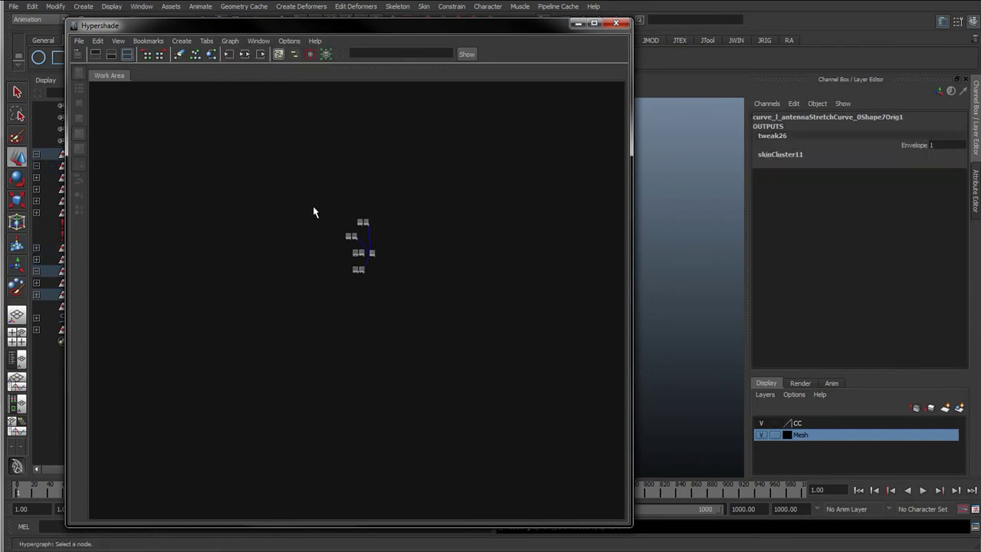
Step: Arrange the right and left antenna node pairs on opposite sides above the blend shape node, with the left curve info node outermost
{"action": "left_click_drag", "start_coordinate": [314, 212], "coordinate": [455, 332]}
{"action": "key", "text": "f"}
{"action": "left_click", "coordinate": [217, 195]}
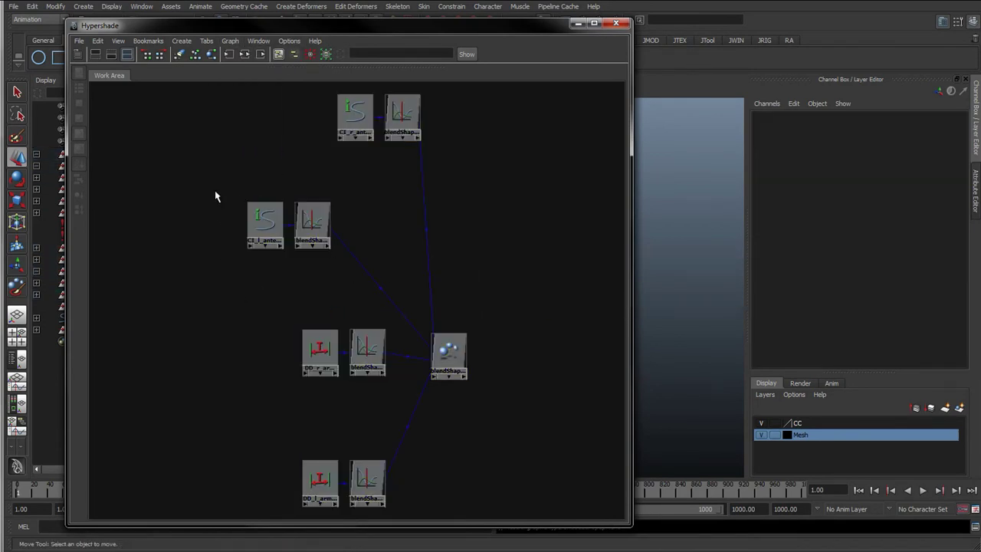
{"action": "left_click_drag", "start_coordinate": [254, 250], "coordinate": [223, 234], "text": "alt"}
{"action": "left_click_drag", "start_coordinate": [176, 167], "coordinate": [600, 205]}
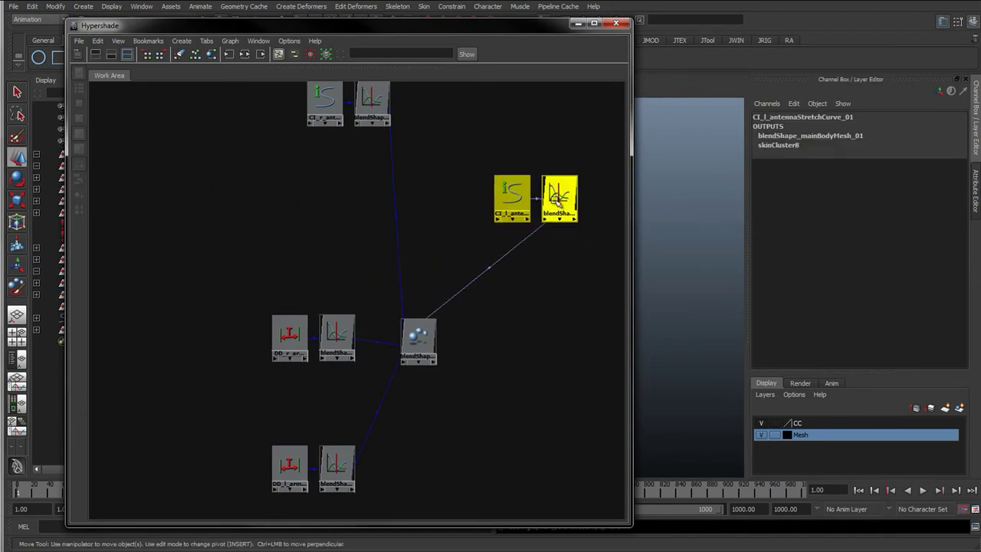
{"action": "left_click_drag", "start_coordinate": [393, 94], "coordinate": [396, 90]}
{"action": "left_click_drag", "start_coordinate": [370, 105], "coordinate": [199, 162]}
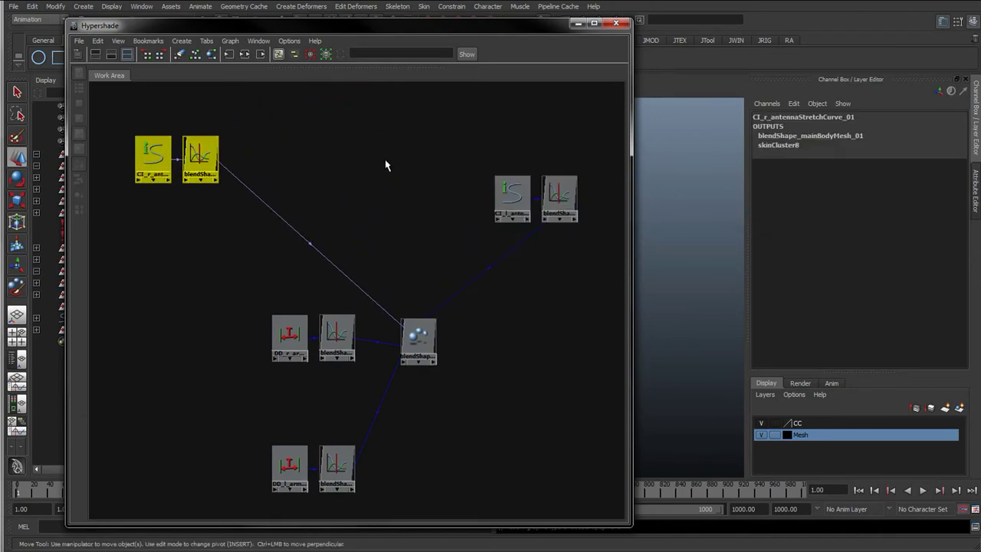
{"action": "left_click_drag", "start_coordinate": [482, 158], "coordinate": [597, 154]}
{"action": "left_click", "coordinate": [431, 176]}
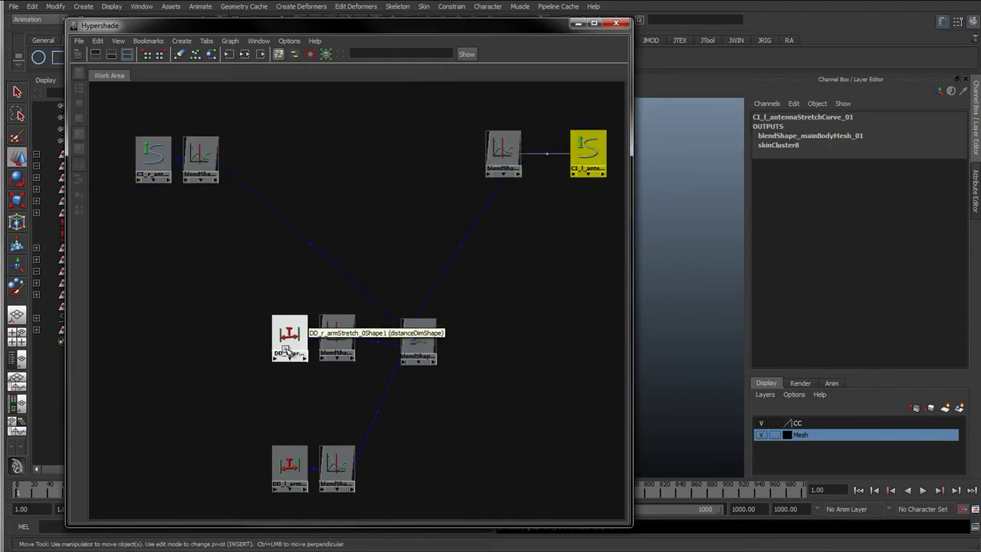
Step: Separate the right and left arm stretch nodes to opposite sides and move the blend shape node between them
{"action": "left_click_drag", "start_coordinate": [266, 290], "coordinate": [186, 380]}
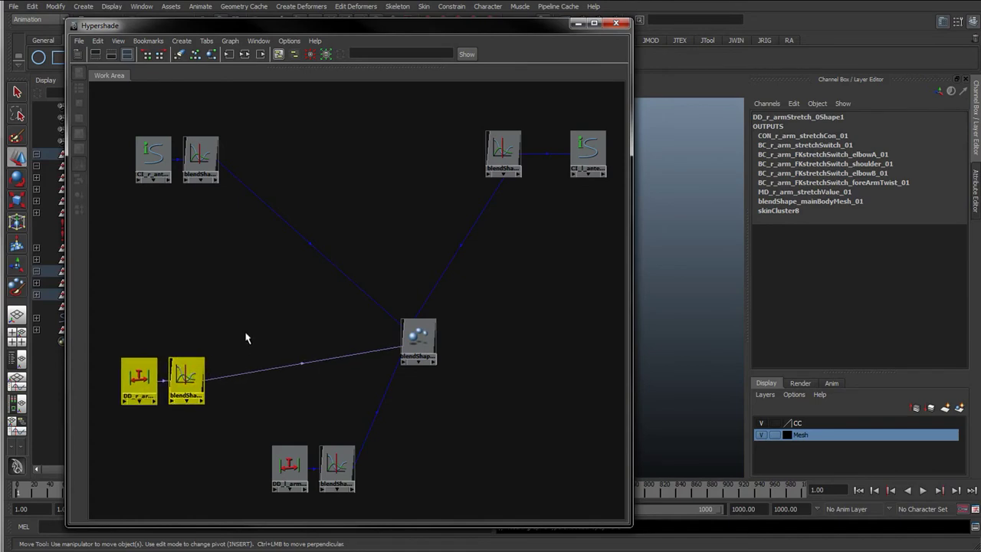
{"action": "left_click", "coordinate": [248, 335]}
{"action": "left_click_drag", "start_coordinate": [294, 471], "coordinate": [601, 354]}
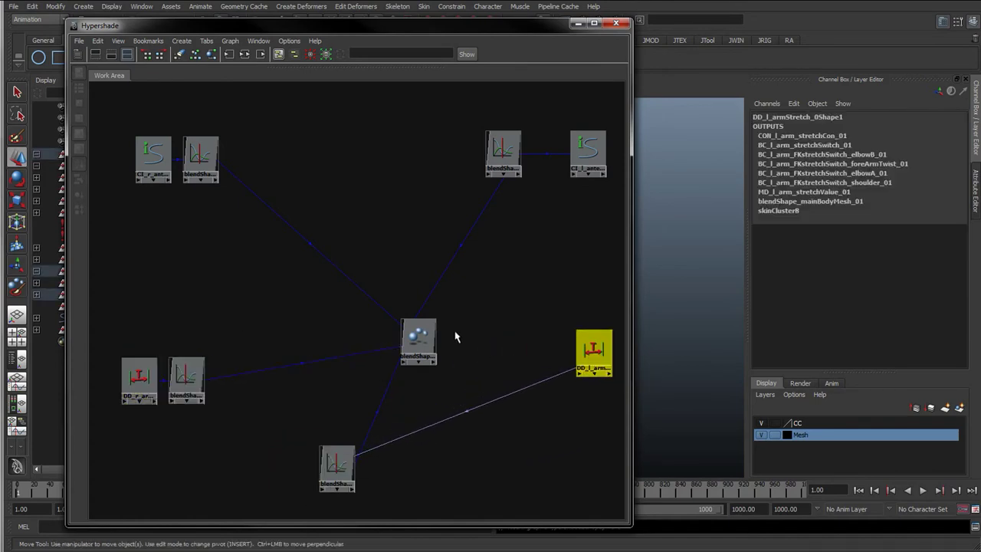
{"action": "left_click_drag", "start_coordinate": [425, 334], "coordinate": [310, 311]}
{"action": "left_click_drag", "start_coordinate": [337, 464], "coordinate": [503, 349]}
Step: Spread each arm's distance node and animation curve diagonally outward below the blend shape node
{"action": "left_click_drag", "start_coordinate": [571, 365], "coordinate": [587, 454]}
{"action": "left_click_drag", "start_coordinate": [487, 354], "coordinate": [460, 387]}
{"action": "left_click_drag", "start_coordinate": [140, 379], "coordinate": [126, 467]}
{"action": "left_click_drag", "start_coordinate": [222, 375], "coordinate": [214, 391]}
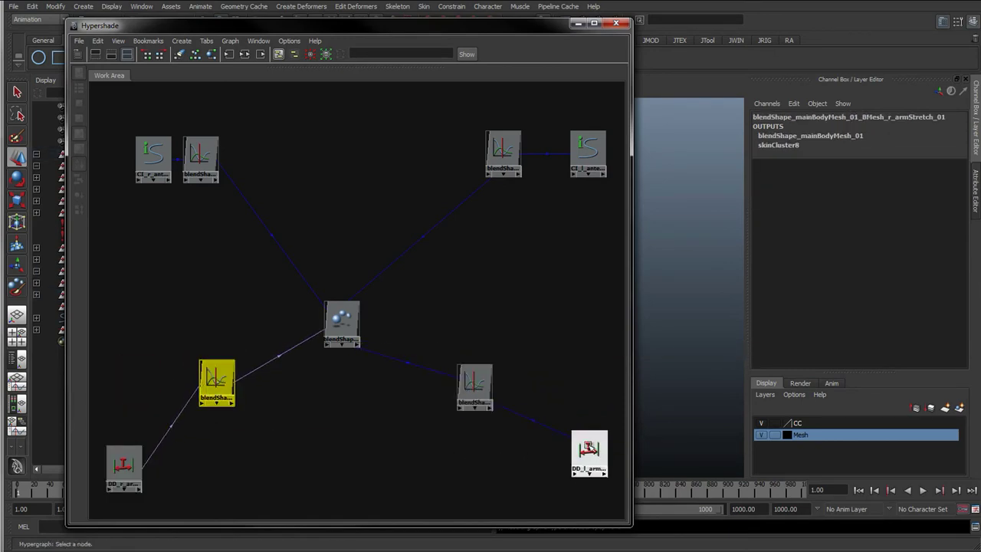
{"action": "left_click_drag", "start_coordinate": [589, 453], "coordinate": [587, 475]}
{"action": "left_click_drag", "start_coordinate": [475, 387], "coordinate": [479, 412]}
{"action": "left_click_drag", "start_coordinate": [218, 379], "coordinate": [220, 387]}
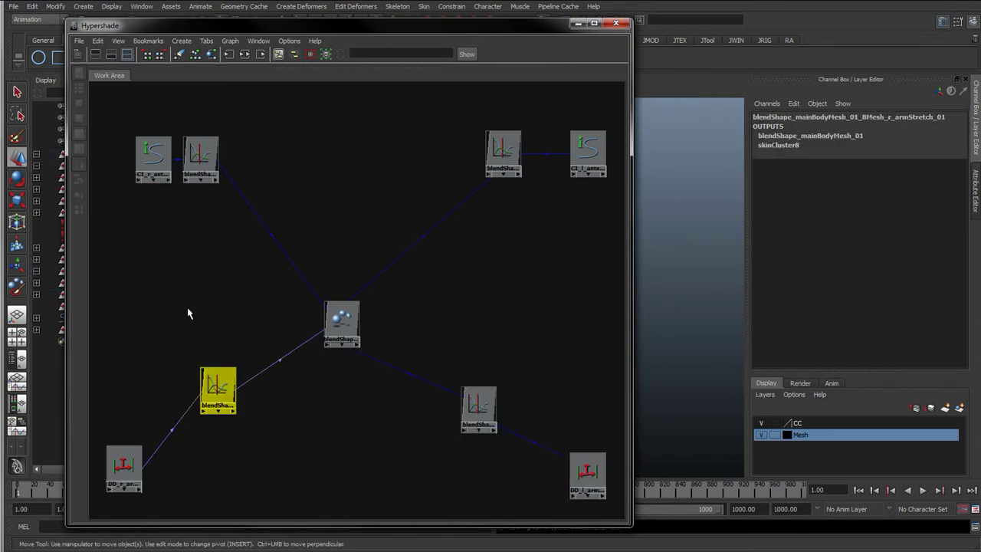
Step: Spread the antenna curve info nodes and their animation curves diagonally outward above the blend shape node, and re-centre the blend shape node
{"action": "left_click_drag", "start_coordinate": [155, 157], "coordinate": [130, 121]}
{"action": "left_click_drag", "start_coordinate": [204, 157], "coordinate": [252, 221]}
{"action": "left_click_drag", "start_coordinate": [502, 153], "coordinate": [445, 236]}
{"action": "left_click_drag", "start_coordinate": [576, 168], "coordinate": [574, 142]}
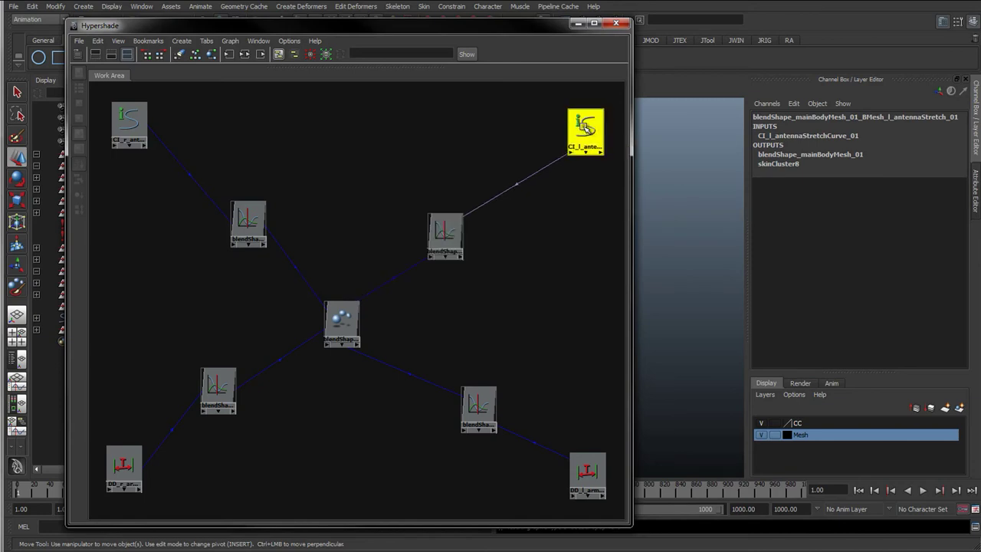
{"action": "left_click_drag", "start_coordinate": [347, 324], "coordinate": [361, 328]}
{"action": "left_click_drag", "start_coordinate": [463, 234], "coordinate": [489, 226]}
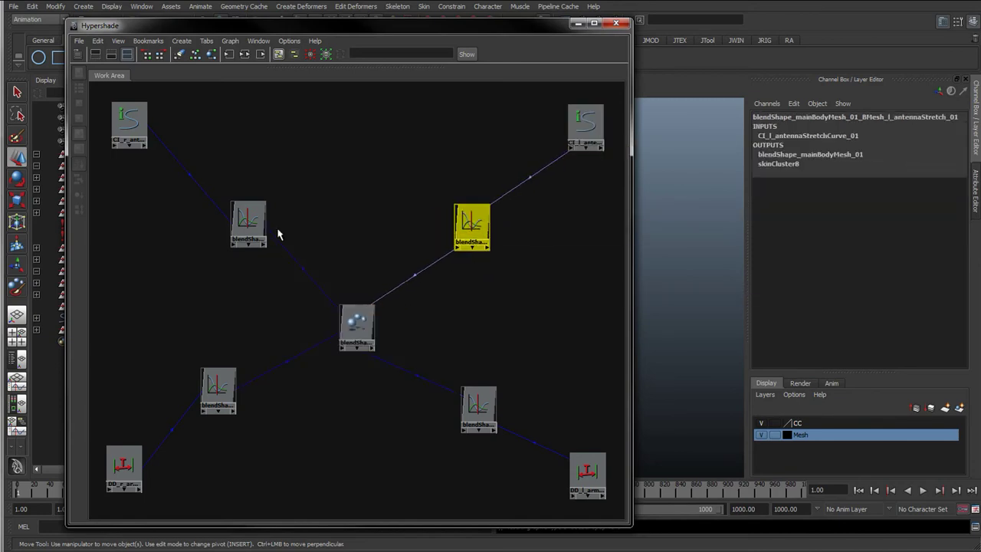
Step: Open the attributes of the right antenna stretch animation curve to view its keys
{"action": "left_click", "coordinate": [233, 217]}
{"action": "left_click", "coordinate": [235, 216]}
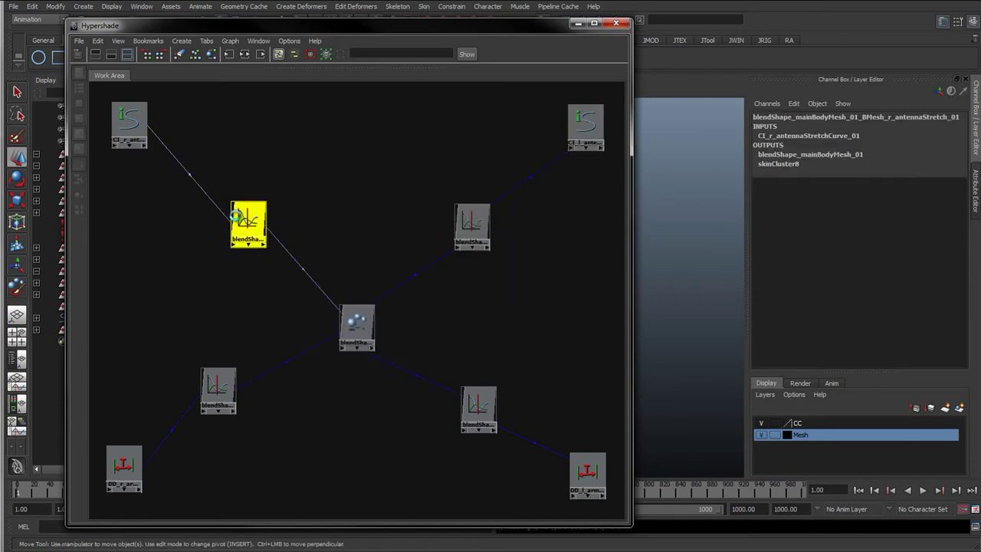
{"action": "double_click", "coordinate": [234, 215]}
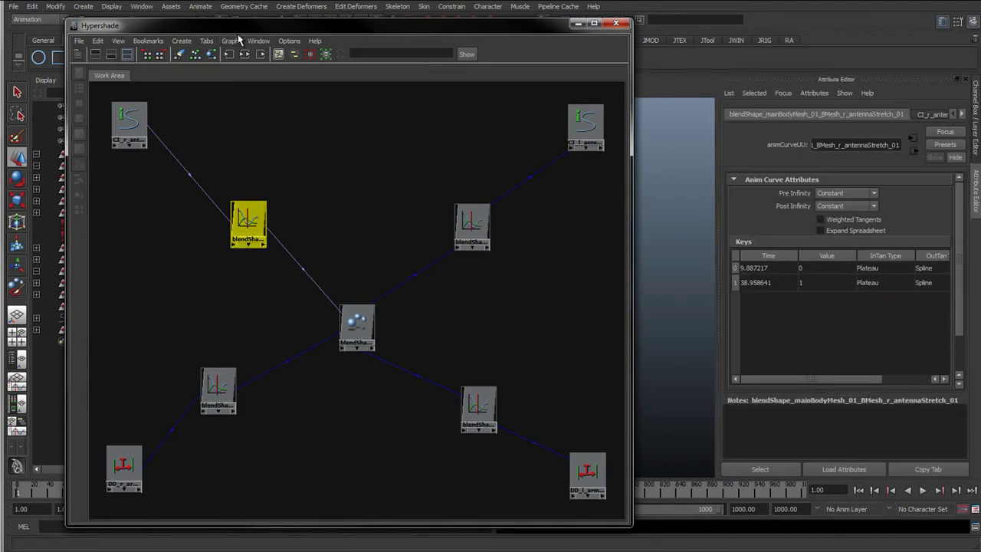
Step: View the right antenna stretch animation curve in the Graph Editor and close the editor
{"action": "left_click_drag", "start_coordinate": [239, 26], "coordinate": [246, 110]}
{"action": "left_click", "coordinate": [141, 6]}
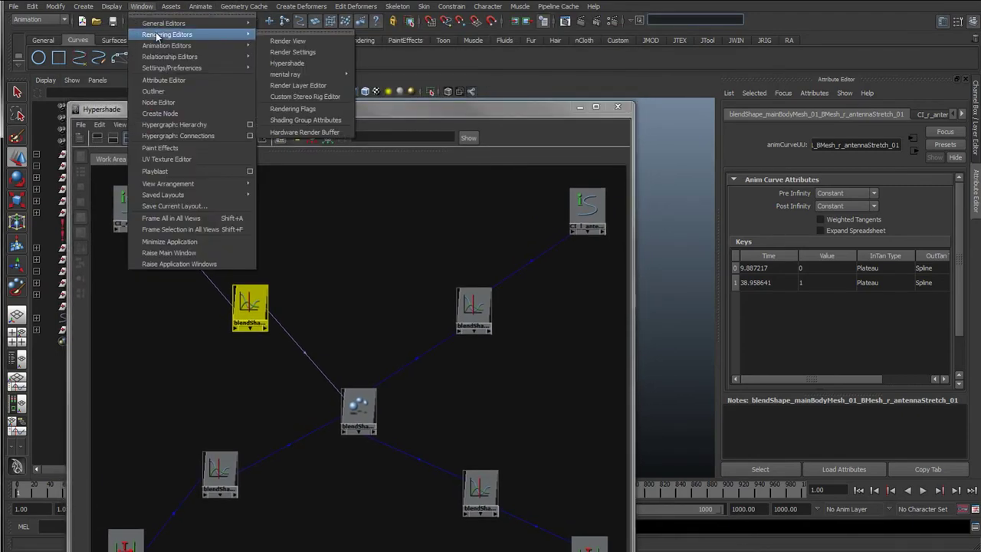
{"action": "mouse_move", "coordinate": [157, 45]}
{"action": "left_click", "coordinate": [289, 53]}
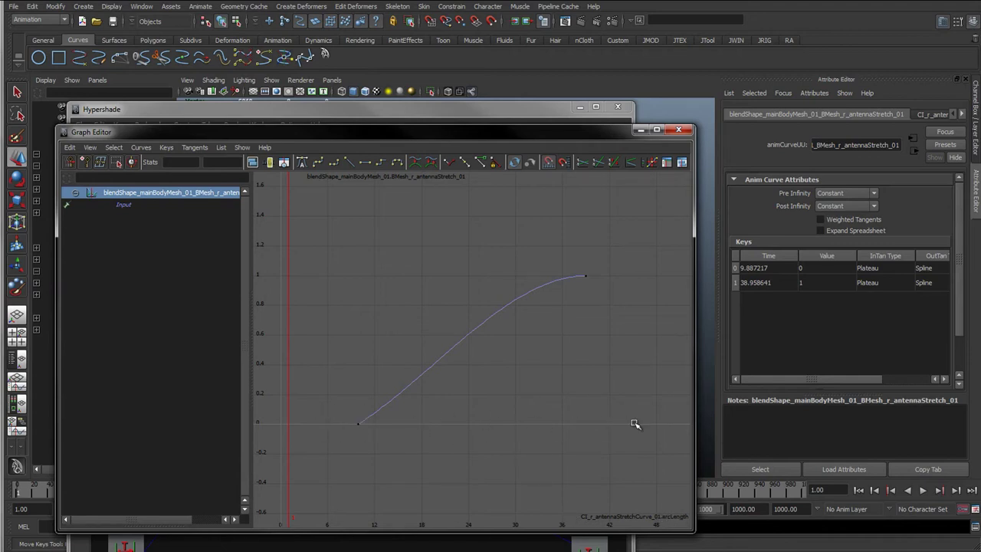
{"action": "left_click", "coordinate": [679, 129]}
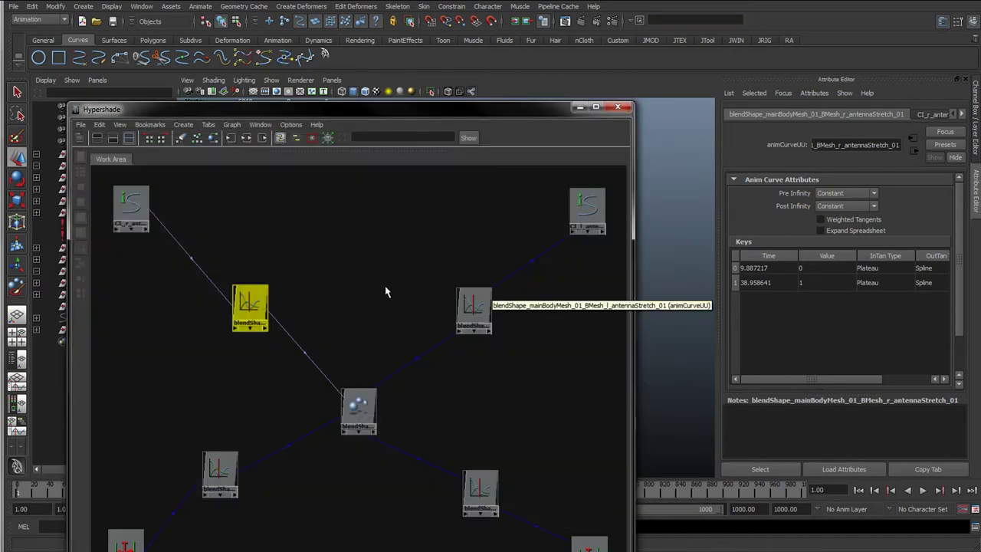
Step: Add the cc_global_01 control to the node graph and place it between the two antenna curve info nodes
{"action": "left_click_drag", "start_coordinate": [388, 110], "coordinate": [446, 391]}
{"action": "left_click", "coordinate": [548, 355]}
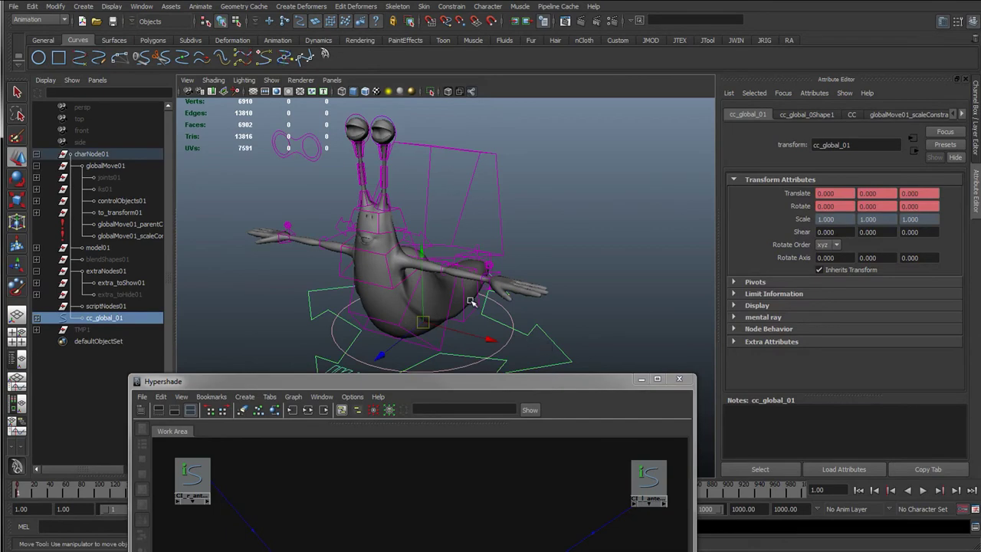
{"action": "left_click_drag", "start_coordinate": [470, 301], "coordinate": [486, 240], "text": "alt"}
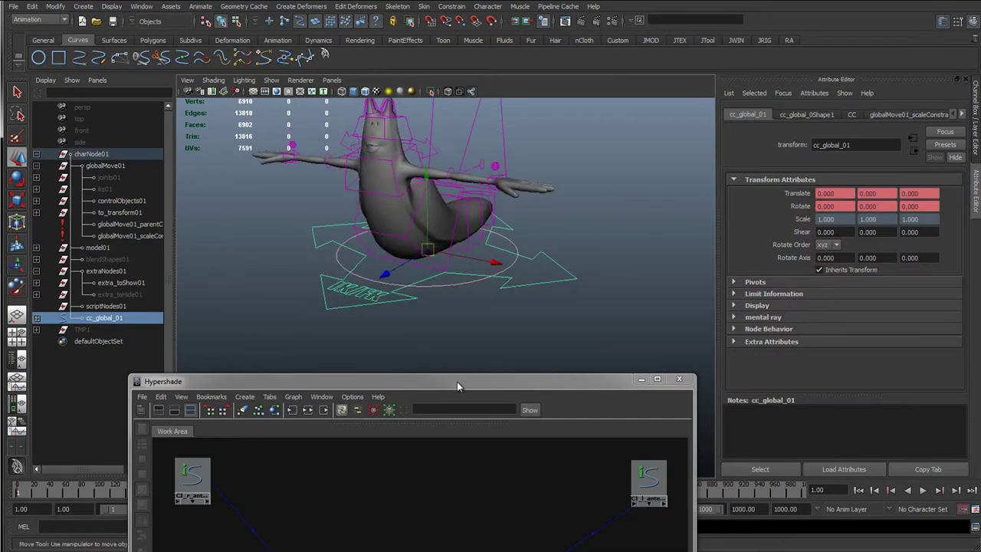
{"action": "left_click_drag", "start_coordinate": [457, 382], "coordinate": [454, 145]}
{"action": "left_click", "coordinate": [291, 161]}
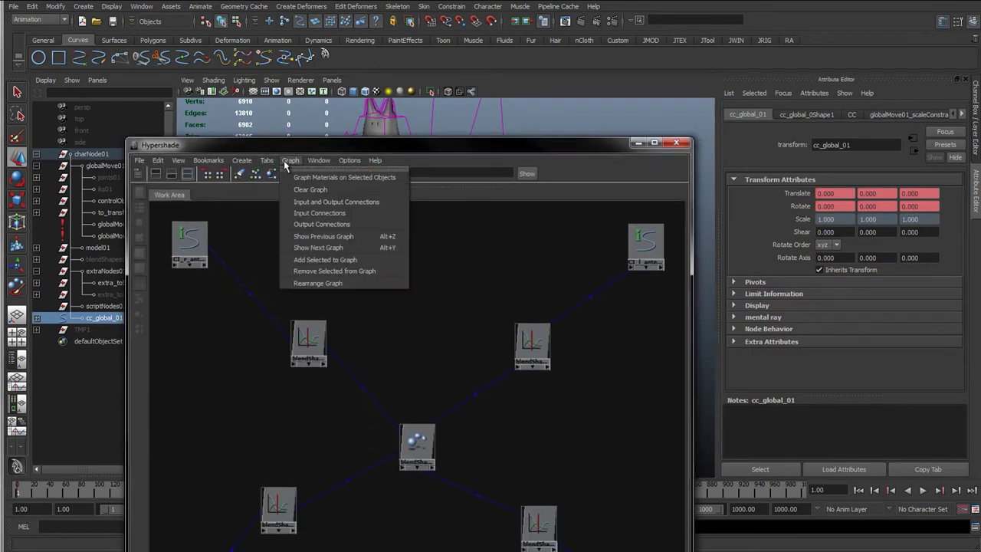
{"action": "left_click", "coordinate": [326, 259]}
{"action": "left_click_drag", "start_coordinate": [178, 222], "coordinate": [421, 229]}
Step: Show the keyable channels of cc_global_01 to examine its Global Scale attribute beside the node graph
{"action": "left_click", "coordinate": [976, 123]}
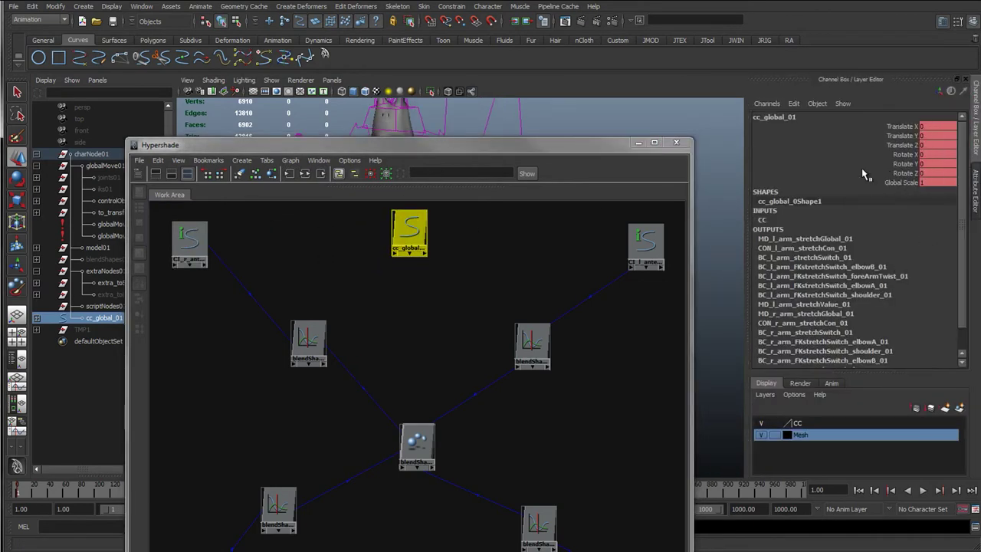
{"action": "left_click_drag", "start_coordinate": [566, 160], "coordinate": [629, 51]}
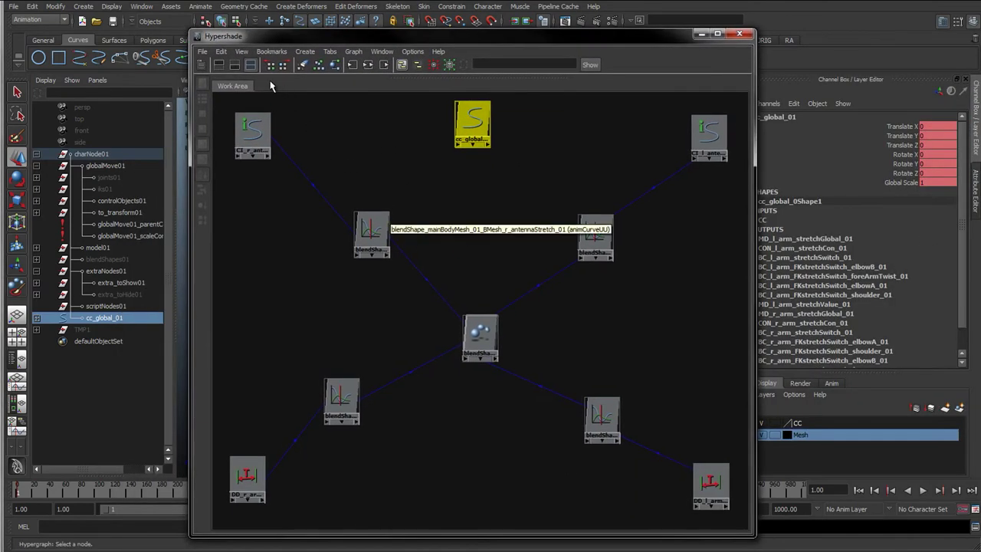
{"action": "left_click_drag", "start_coordinate": [405, 39], "coordinate": [373, 26]}
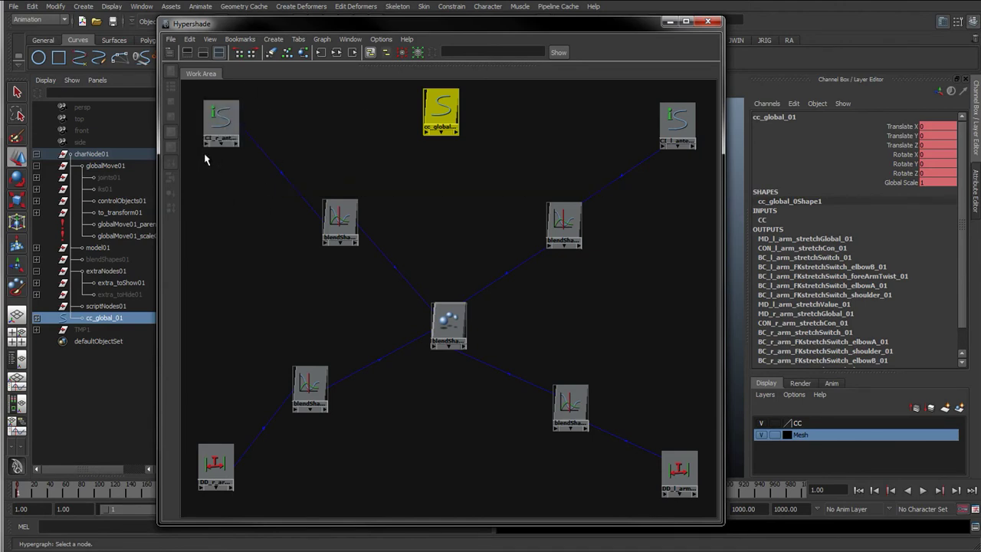
Step: Create a Multiply Divide node and place it between the right antenna's curve info node and its animation curve
{"action": "middle_click_drag", "start_coordinate": [324, 131], "coordinate": [344, 171], "text": "alt"}
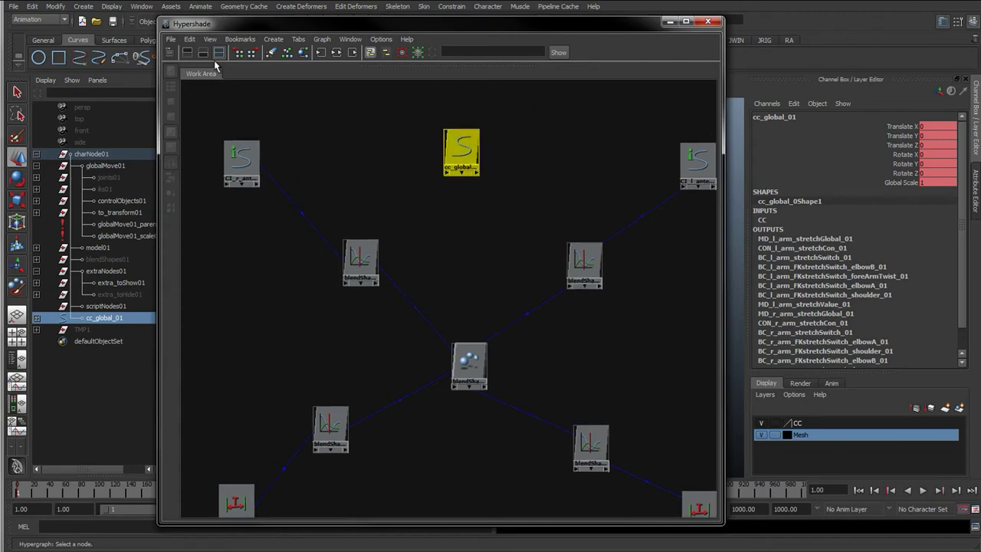
{"action": "left_click", "coordinate": [170, 52]}
{"action": "double_click", "coordinate": [190, 87]}
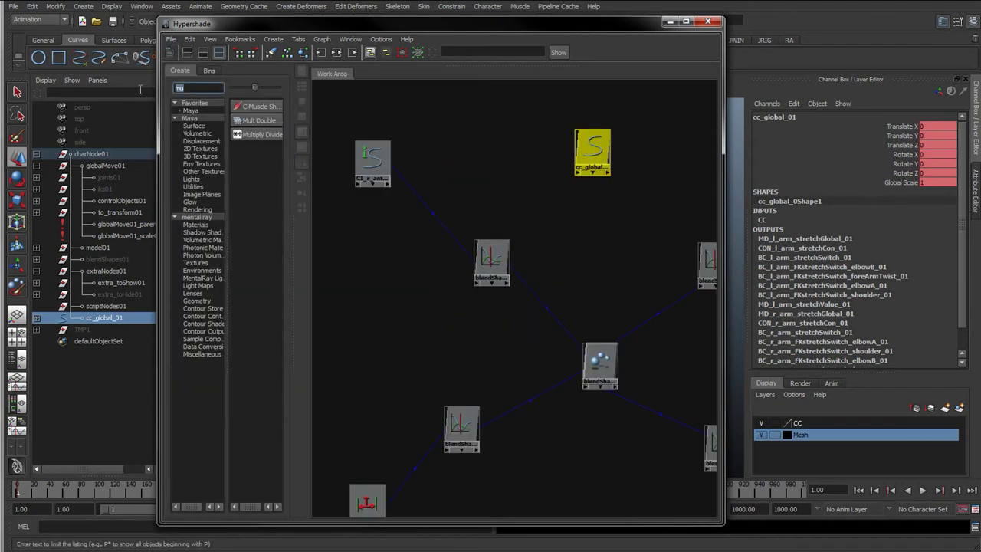
{"action": "left_click", "coordinate": [257, 134]}
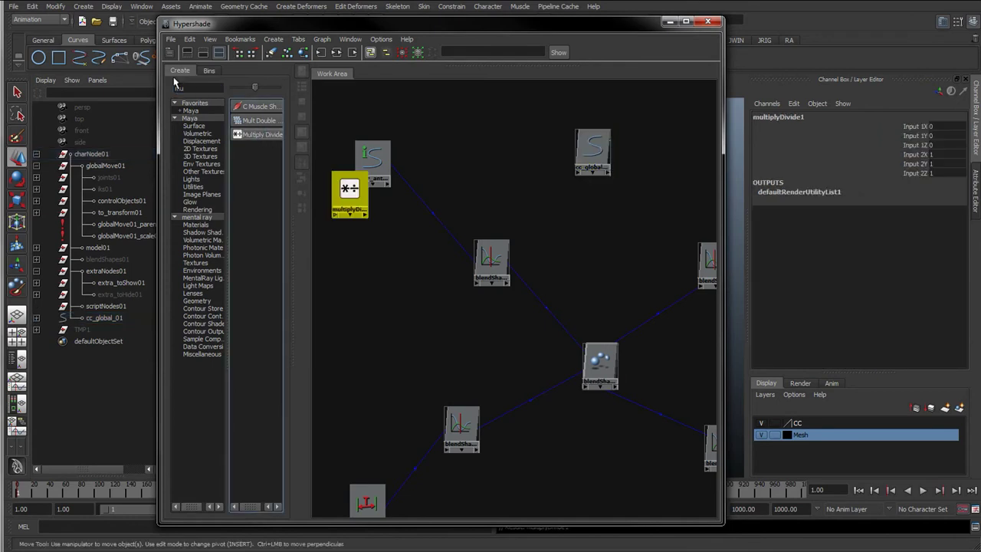
{"action": "left_click", "coordinate": [169, 54]}
{"action": "left_click_drag", "start_coordinate": [221, 192], "coordinate": [315, 199]}
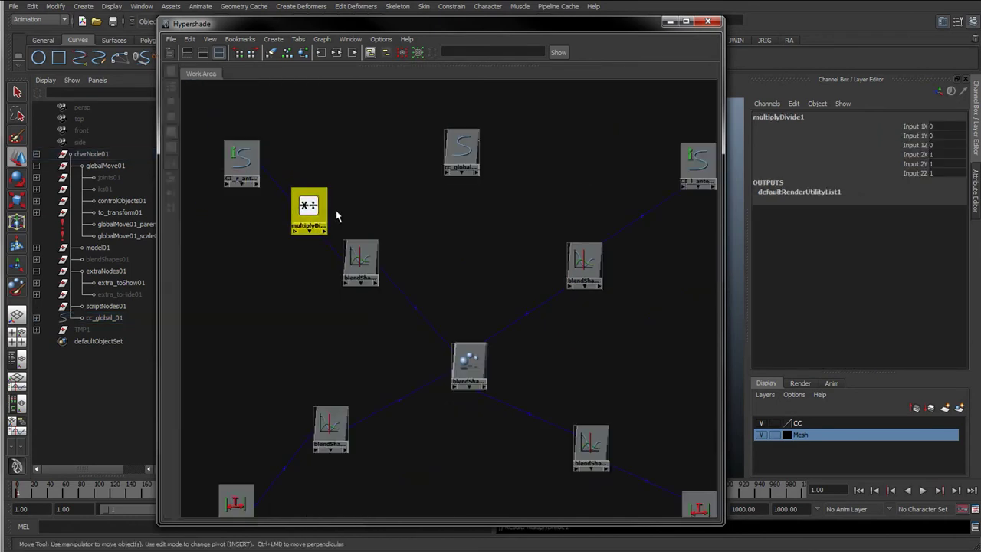
{"action": "middle_click_drag", "start_coordinate": [372, 224], "coordinate": [336, 195], "text": "alt"}
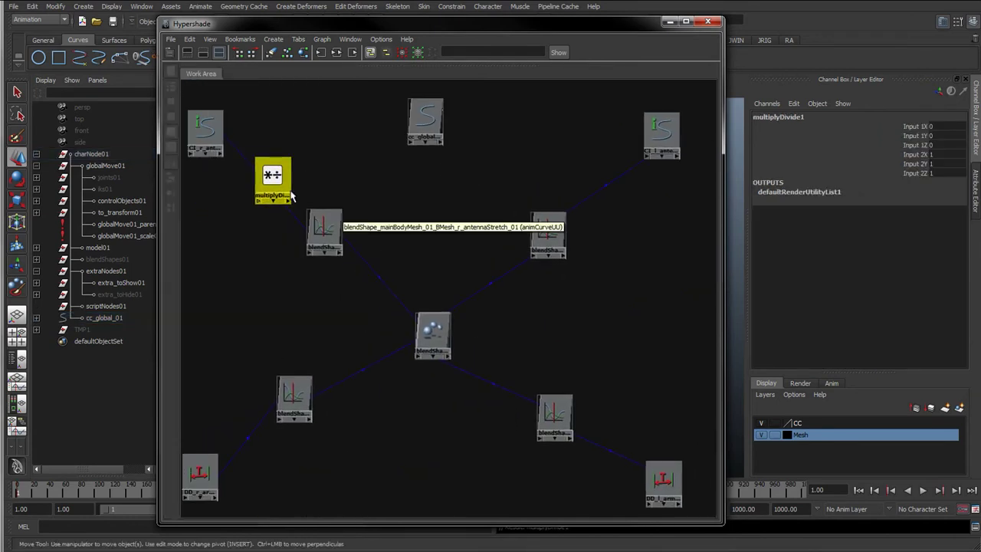
Step: Duplicate the Multiply Divide node three times and place the copies on the right arm, left antenna and left arm connections
{"action": "key", "text": "ctrl+d"}
{"action": "left_click_drag", "start_coordinate": [191, 209], "coordinate": [221, 462]}
{"action": "key", "text": "ctrl+d"}
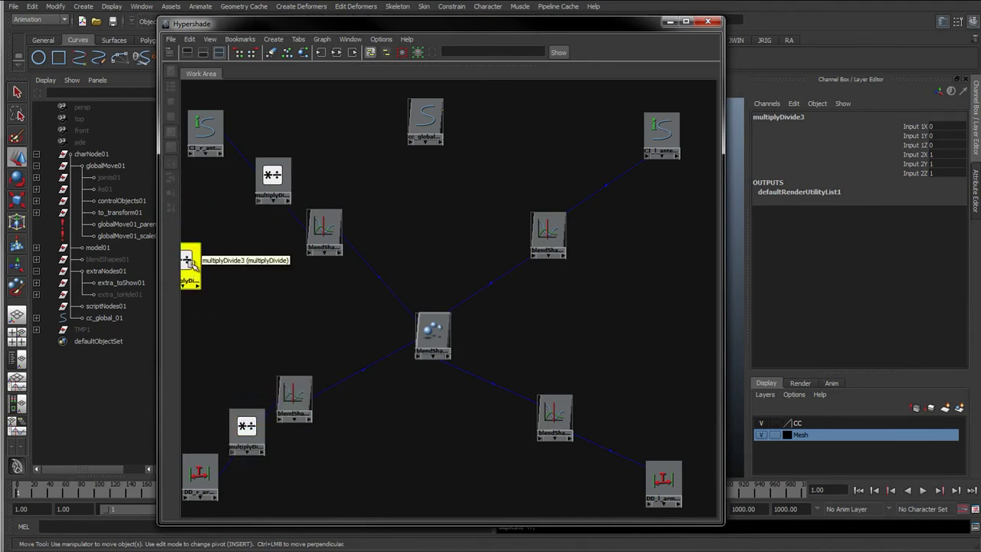
{"action": "left_click_drag", "start_coordinate": [192, 260], "coordinate": [619, 198]}
{"action": "key", "text": "ctrl+d"}
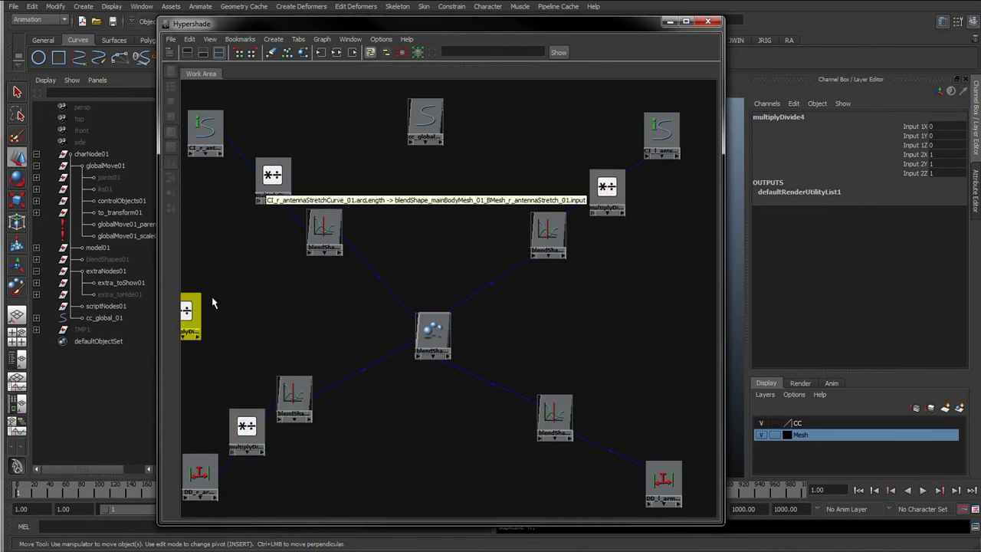
{"action": "left_click_drag", "start_coordinate": [188, 310], "coordinate": [625, 437]}
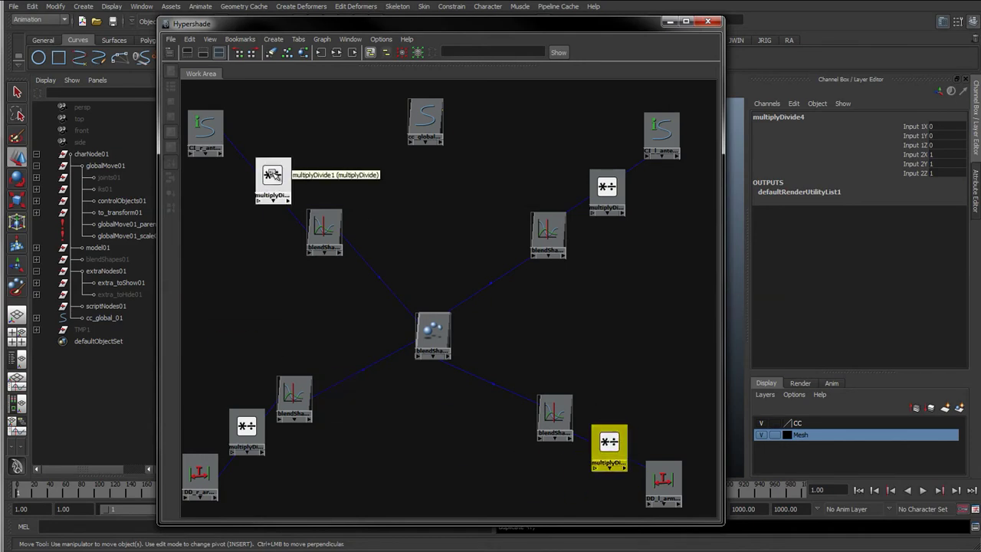
Step: Set the operation of the right and left antenna multiplyDivide nodes to Divide
{"action": "left_click", "coordinate": [272, 176]}
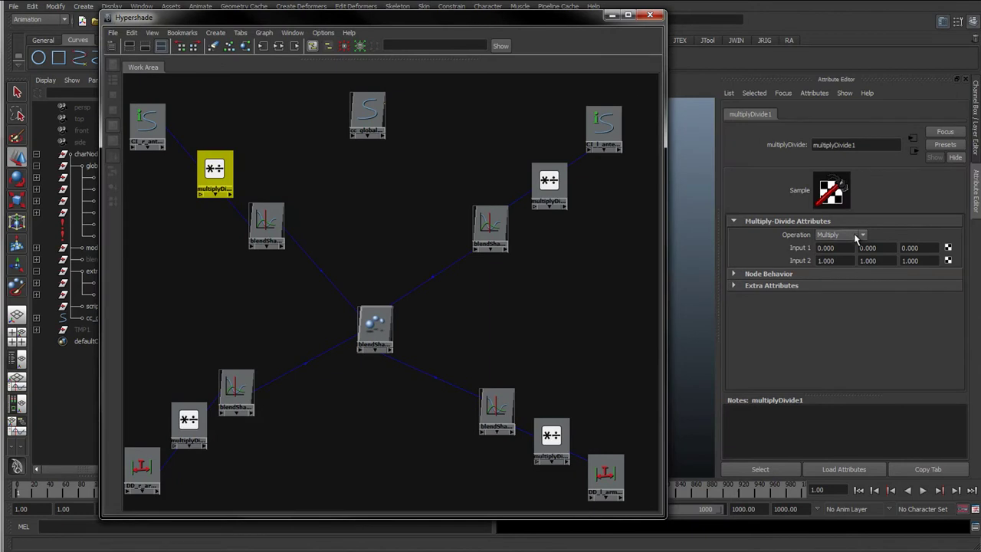
{"action": "left_click", "coordinate": [842, 235]}
{"action": "left_click", "coordinate": [834, 260]}
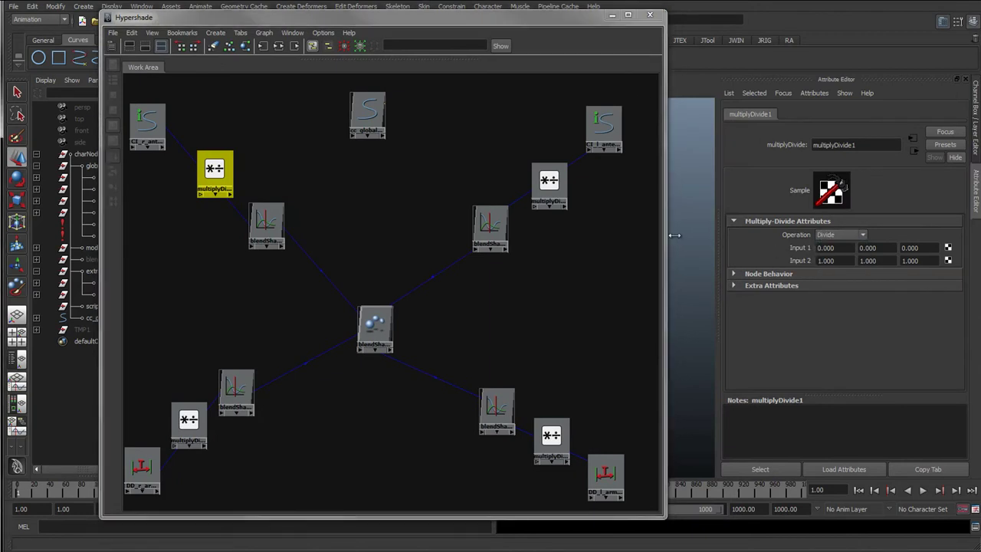
{"action": "left_click", "coordinate": [549, 182]}
{"action": "left_click", "coordinate": [841, 235]}
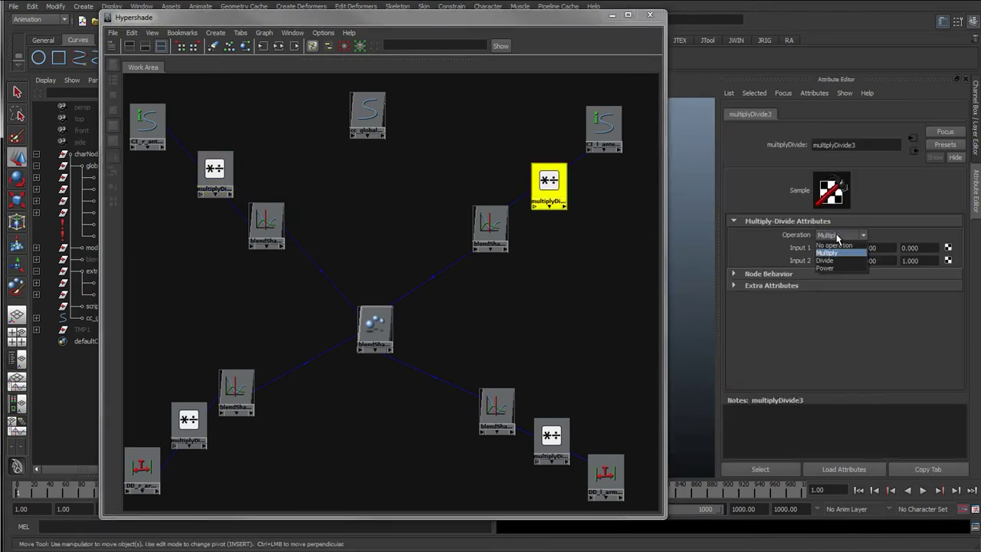
{"action": "left_click", "coordinate": [834, 261]}
Step: Set the operation of the left and right arm multiplyDivide nodes to Divide
{"action": "left_click", "coordinate": [551, 437]}
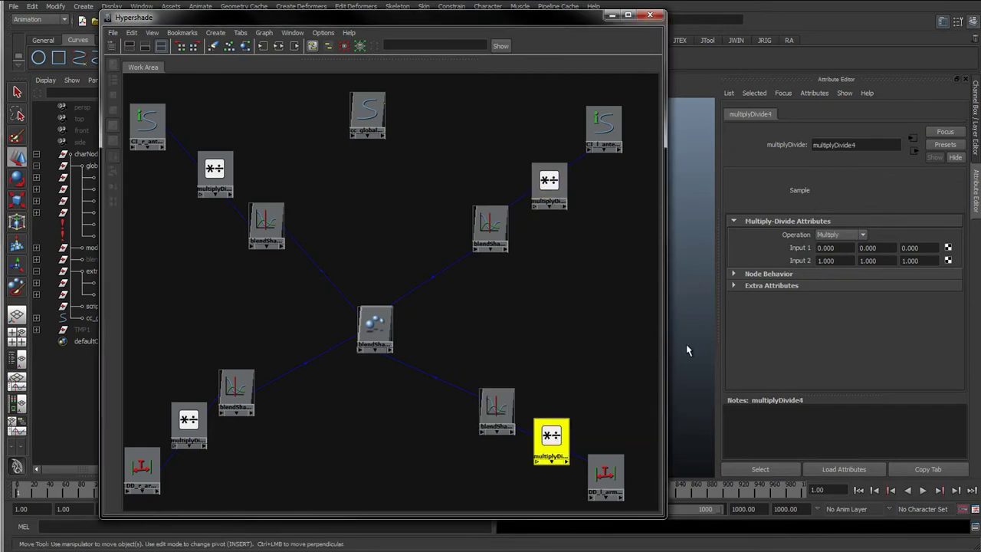
{"action": "left_click", "coordinate": [841, 234]}
{"action": "left_click", "coordinate": [834, 260]}
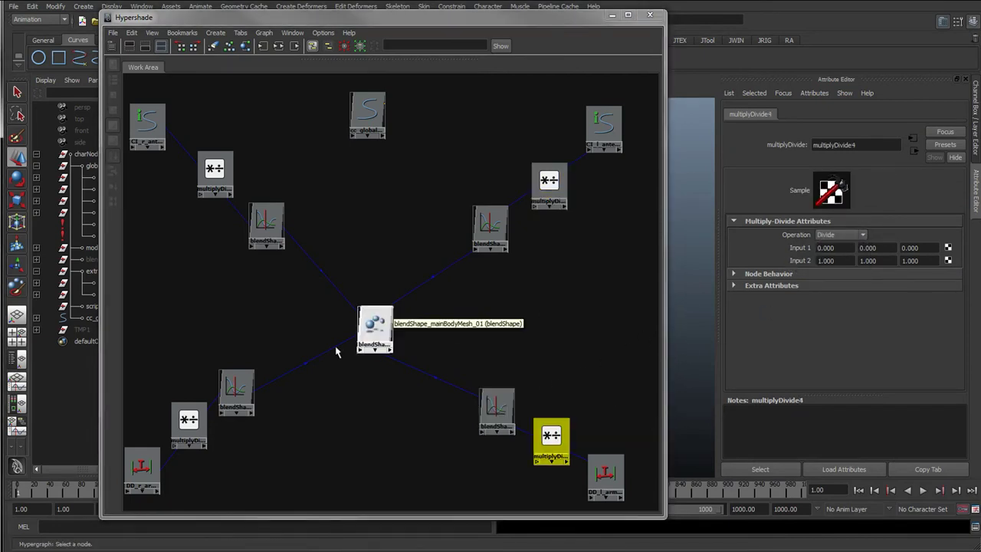
{"action": "left_click", "coordinate": [189, 422]}
{"action": "left_click", "coordinate": [847, 236]}
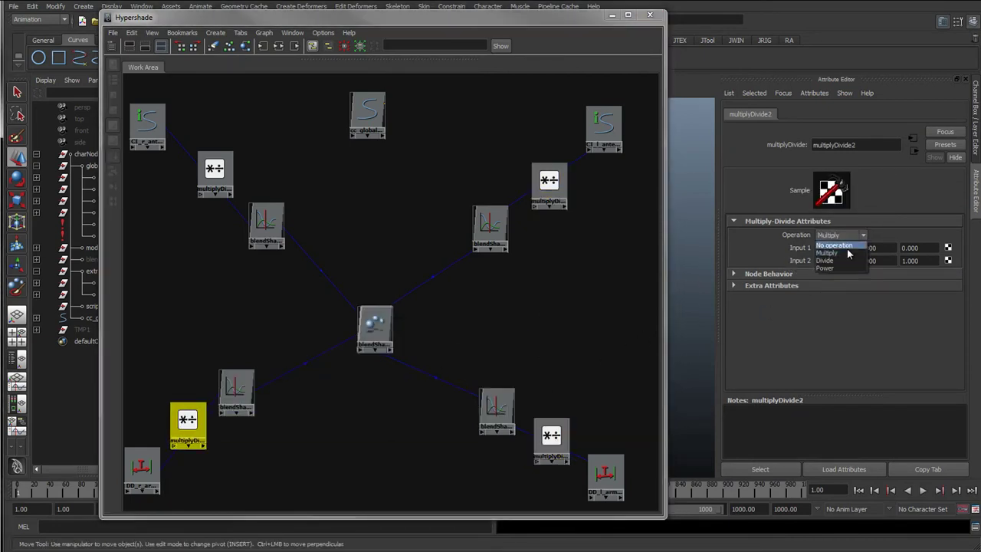
{"action": "left_click", "coordinate": [843, 261]}
Step: Connect globalScale of cc_global_01 to input2X of the right antenna's multiplyDivide1 node using the Connection Editor
{"action": "left_click", "coordinate": [366, 148]}
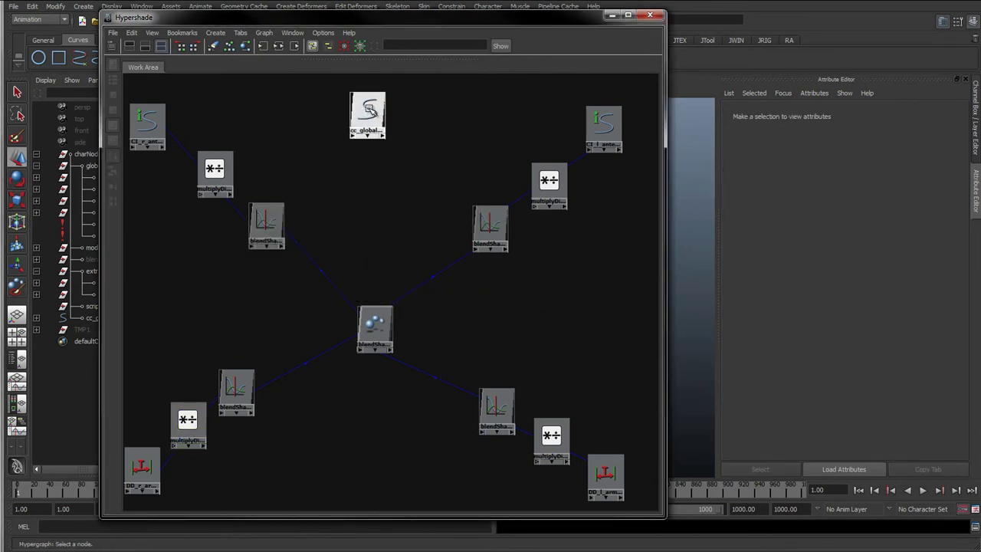
{"action": "middle_click_drag", "start_coordinate": [366, 124], "coordinate": [216, 173]}
{"action": "left_click", "coordinate": [259, 221]}
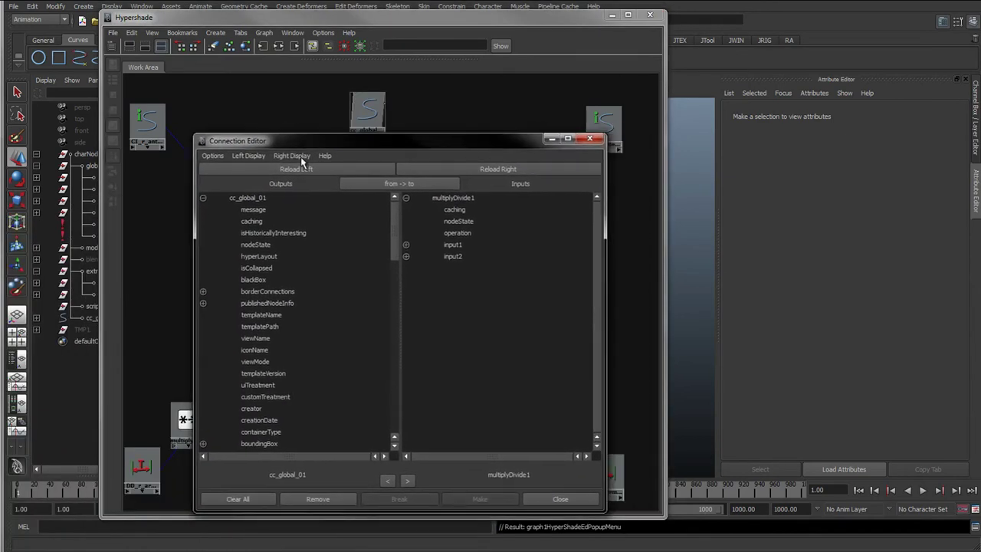
{"action": "scroll", "coordinate": [273, 434], "scroll_direction": "down", "scroll_amount": 15}
{"action": "left_click", "coordinate": [261, 443]}
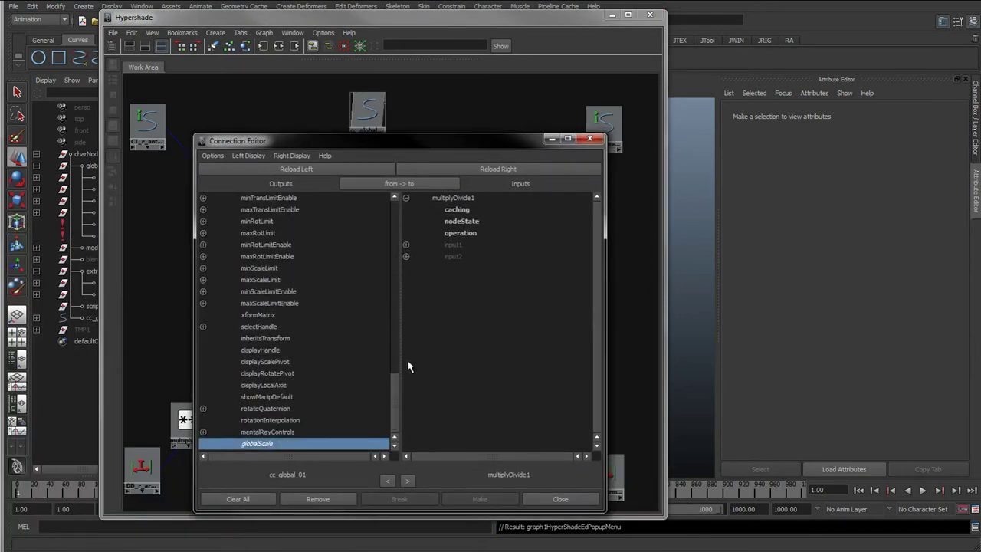
{"action": "left_click", "coordinate": [406, 256]}
{"action": "left_click", "coordinate": [465, 269]}
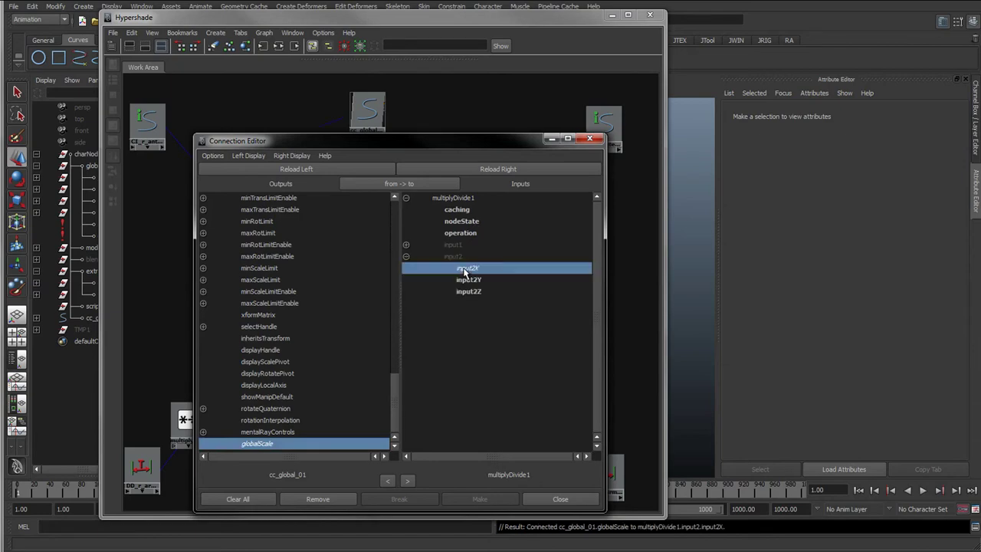
Step: Connect globalScale of cc_global_01 to input2X of the left antenna's multiplyDivide3 node
{"action": "left_click_drag", "start_coordinate": [505, 145], "coordinate": [351, 105]}
{"action": "left_click", "coordinate": [549, 184]}
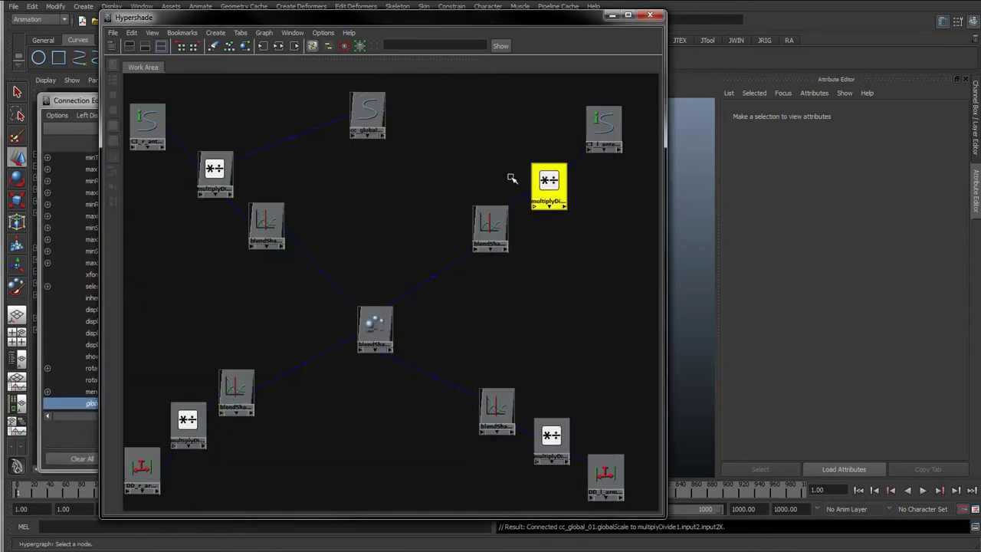
{"action": "left_click_drag", "start_coordinate": [351, 20], "coordinate": [557, 30]}
{"action": "left_click", "coordinate": [260, 97]}
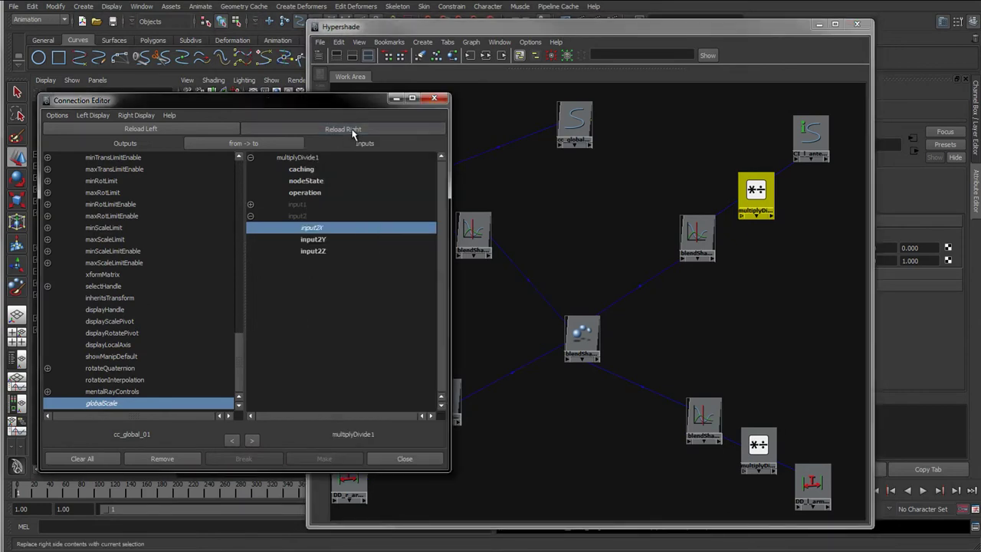
{"action": "left_click", "coordinate": [354, 128]}
{"action": "left_click", "coordinate": [250, 218]}
{"action": "left_click", "coordinate": [305, 228]}
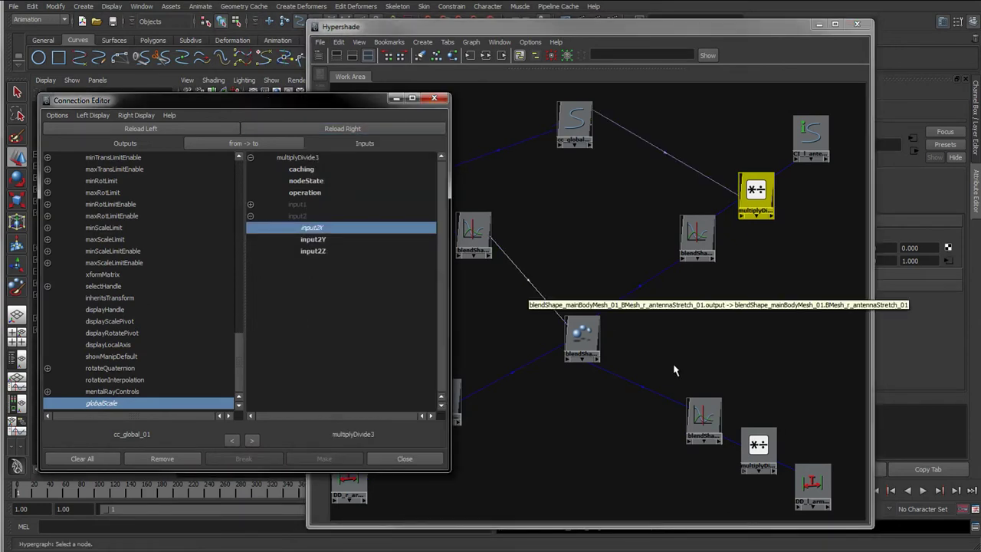
Step: Connect globalScale of cc_global_01 to input2X of the left arm's multiplyDivide4 node
{"action": "left_click", "coordinate": [758, 449]}
{"action": "left_click", "coordinate": [295, 132]}
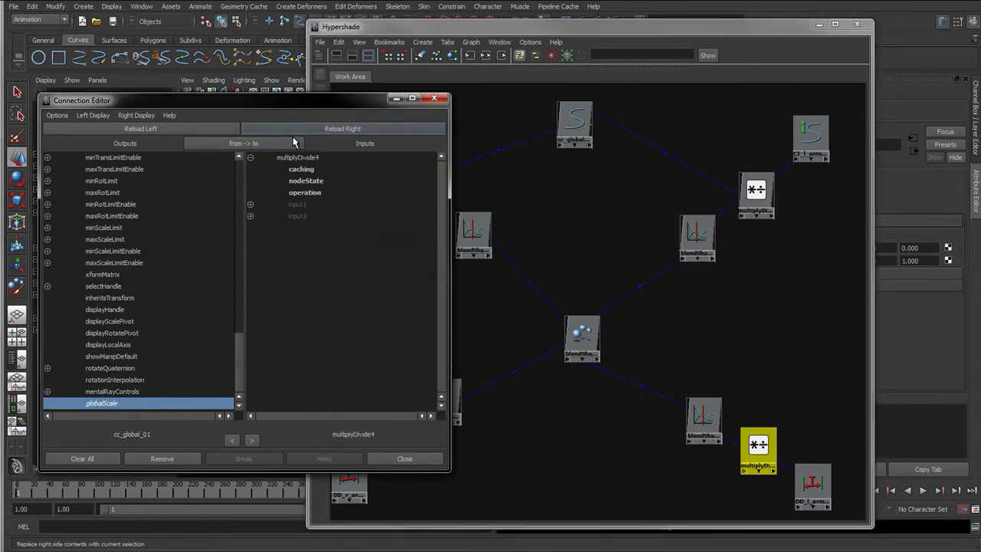
{"action": "left_click", "coordinate": [251, 217]}
{"action": "left_click", "coordinate": [307, 227]}
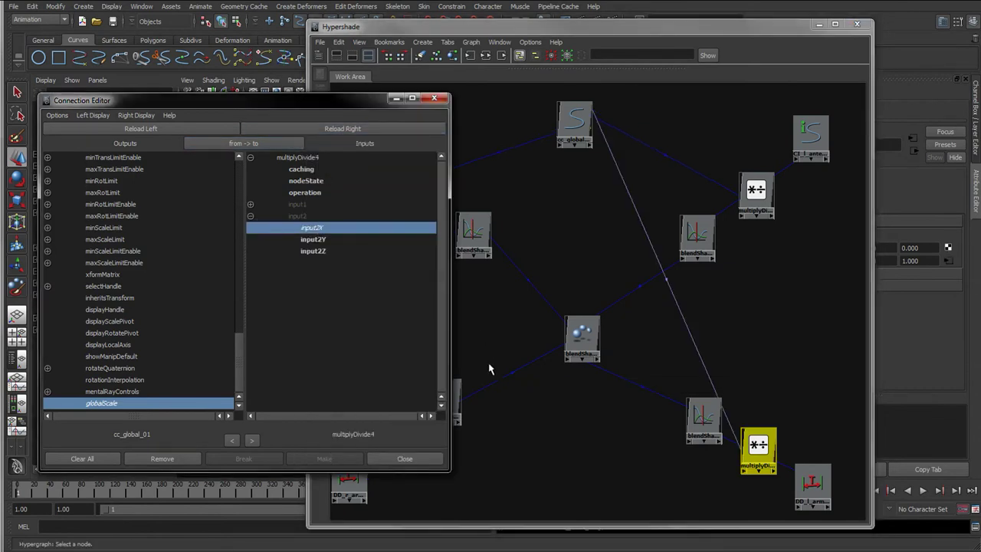
Step: Connect globalScale of cc_global_01 to input2X of the right arm's multiplyDivide2 node and close the Connection Editor
{"action": "left_click_drag", "start_coordinate": [374, 98], "coordinate": [370, 27]}
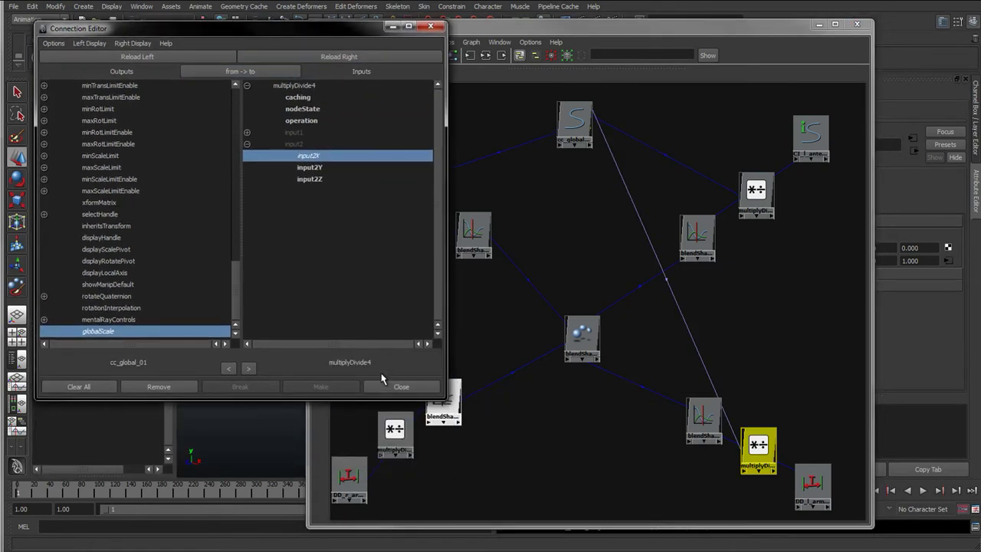
{"action": "left_click", "coordinate": [395, 429]}
{"action": "left_click", "coordinate": [280, 56]}
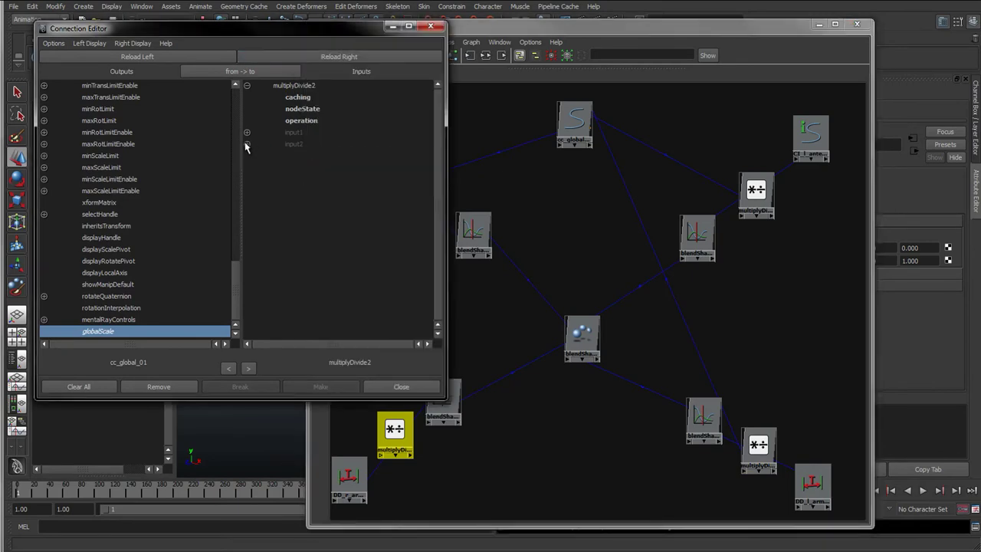
{"action": "left_click", "coordinate": [247, 144]}
{"action": "left_click", "coordinate": [307, 156]}
{"action": "left_click", "coordinate": [428, 32]}
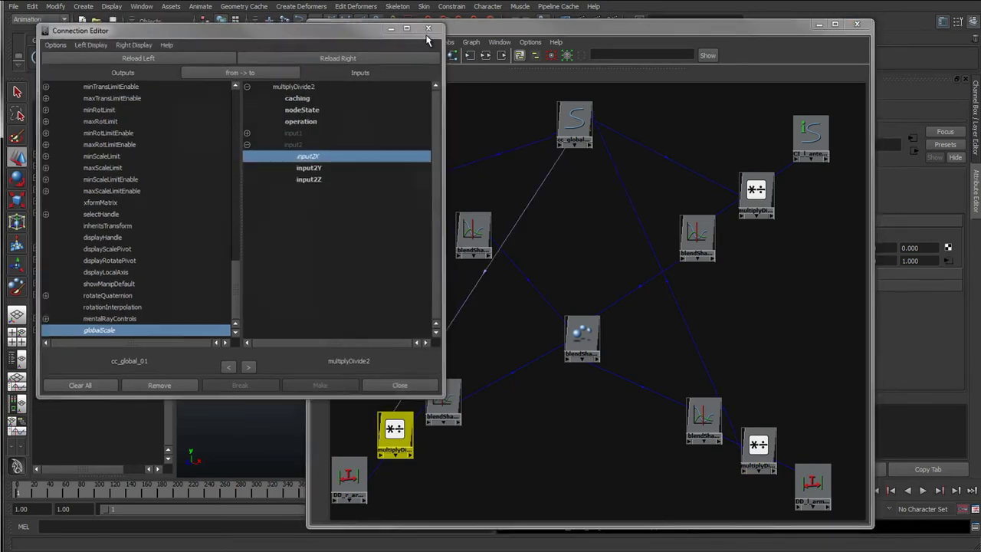
Step: Reposition the Hypershade window and the cc_global_01 node so the whole stretch network can be seen
{"action": "left_click_drag", "start_coordinate": [458, 30], "coordinate": [233, 38]}
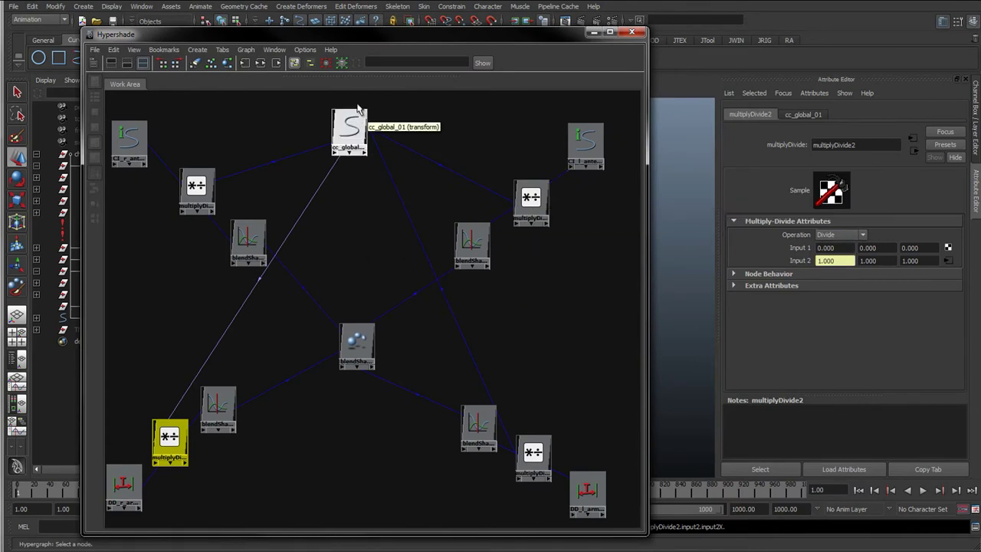
{"action": "left_click_drag", "start_coordinate": [357, 127], "coordinate": [362, 161]}
{"action": "middle_click_drag", "start_coordinate": [325, 231], "coordinate": [357, 221], "text": "alt"}
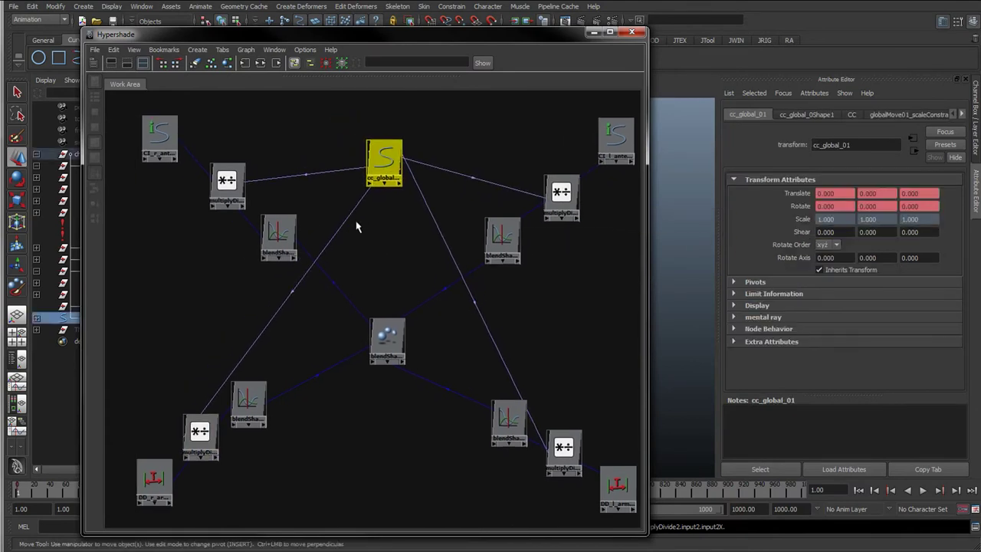
Step: Move the right antenna's curveInfo, blend shape curve and multiplyDivide1 nodes around to inspect how they are connected
{"action": "left_click", "coordinate": [187, 198]}
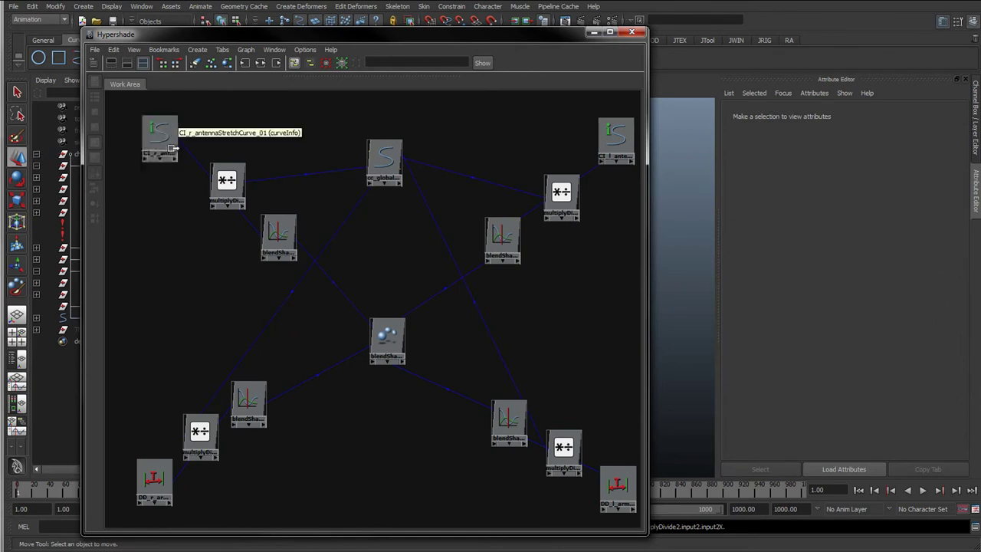
{"action": "left_click_drag", "start_coordinate": [172, 153], "coordinate": [158, 251]}
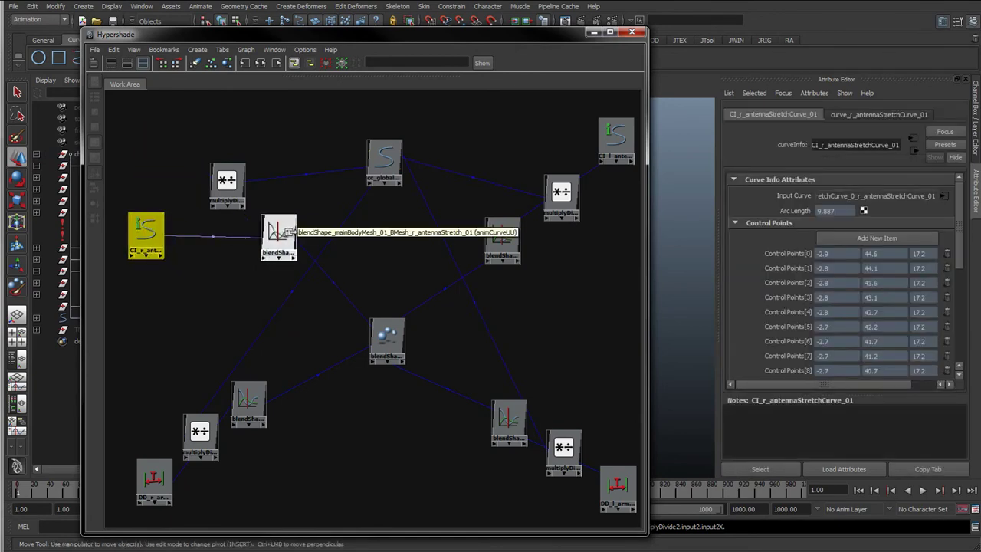
{"action": "left_click_drag", "start_coordinate": [276, 234], "coordinate": [285, 236]}
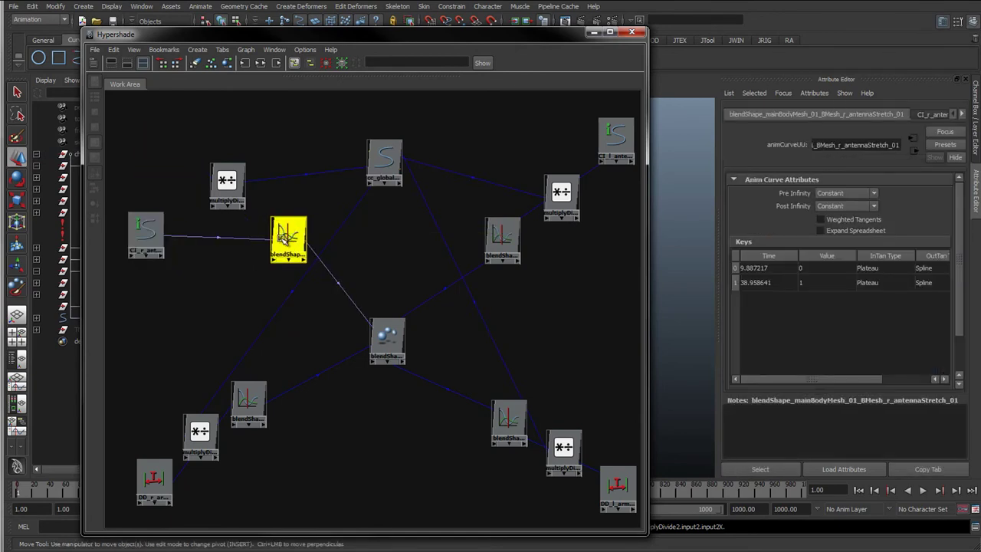
{"action": "left_click_drag", "start_coordinate": [146, 230], "coordinate": [153, 117]}
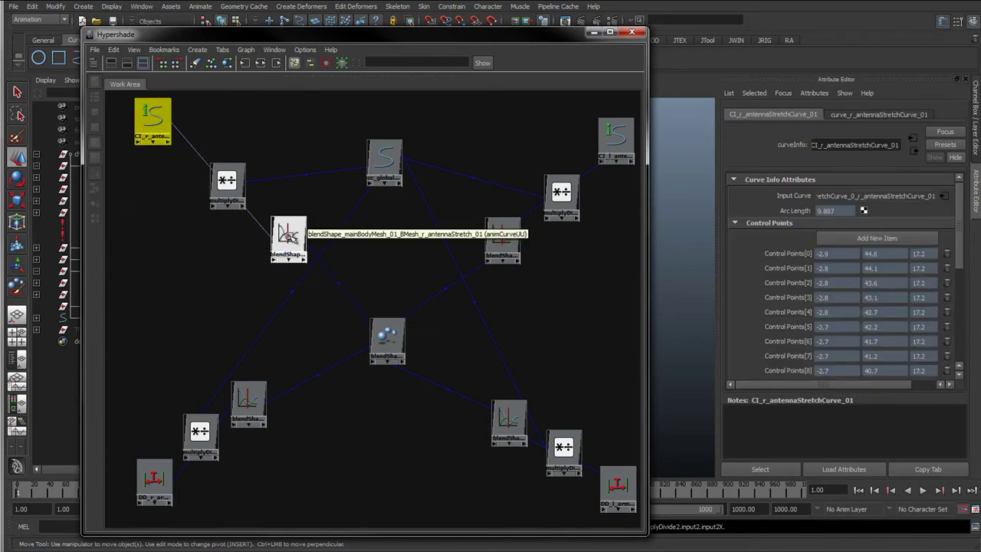
{"action": "middle_click_drag", "start_coordinate": [236, 213], "coordinate": [250, 241], "text": "alt"}
{"action": "left_click_drag", "start_coordinate": [247, 214], "coordinate": [247, 206]}
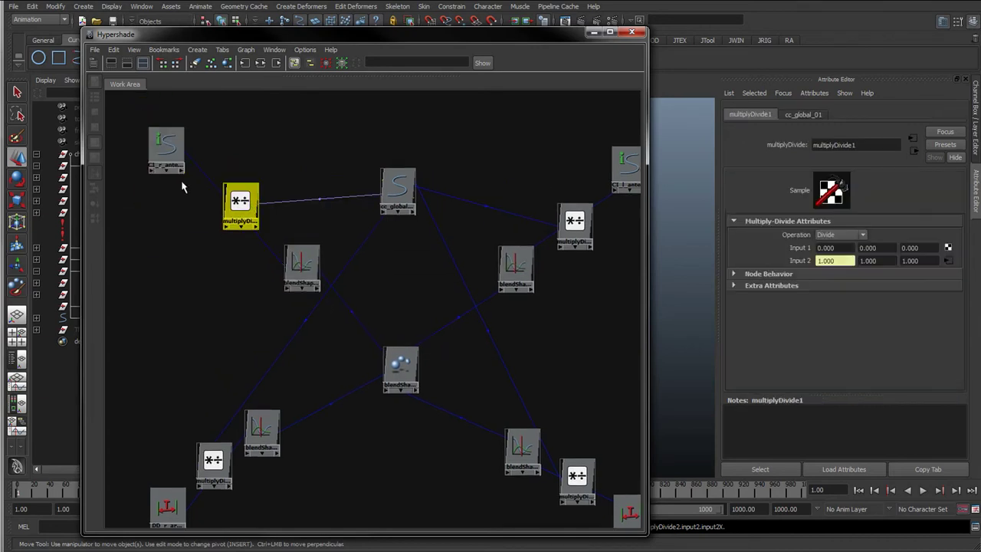
Step: Connect arcLength of the right antenna's CI_r_antennaStretchCurve_01 node to input1X of multiplyDivide1
{"action": "left_click", "coordinate": [182, 170]}
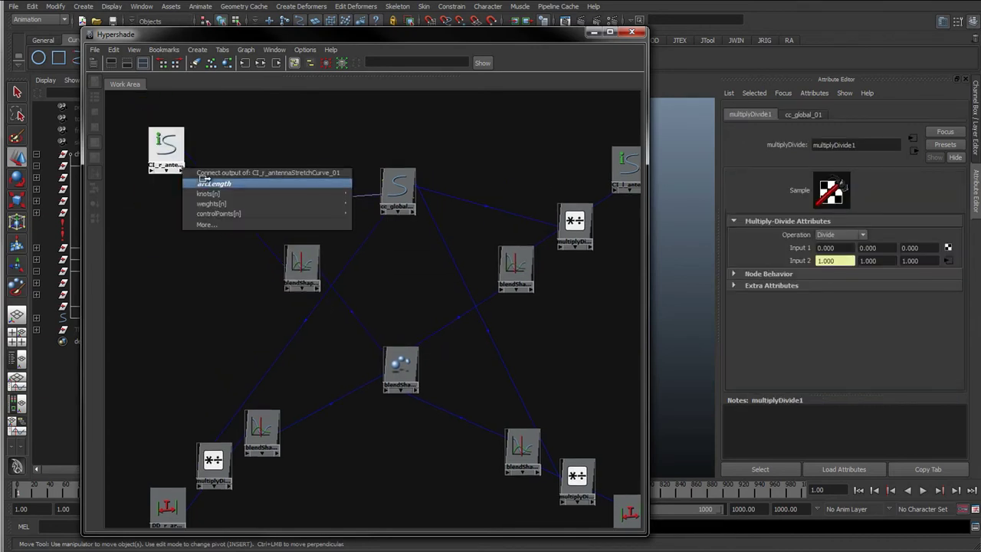
{"action": "left_click", "coordinate": [213, 184]}
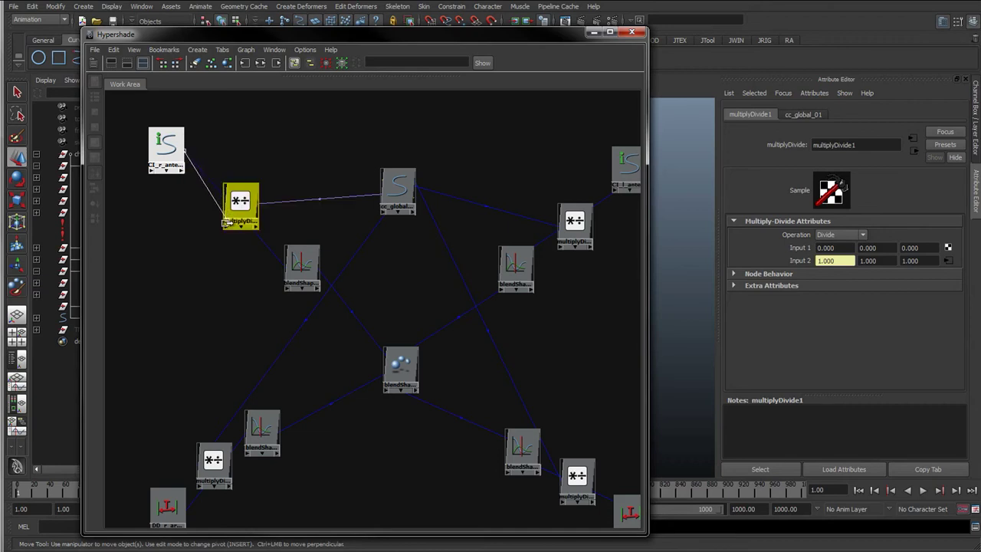
{"action": "left_click", "coordinate": [227, 224]}
{"action": "mouse_move", "coordinate": [261, 256]}
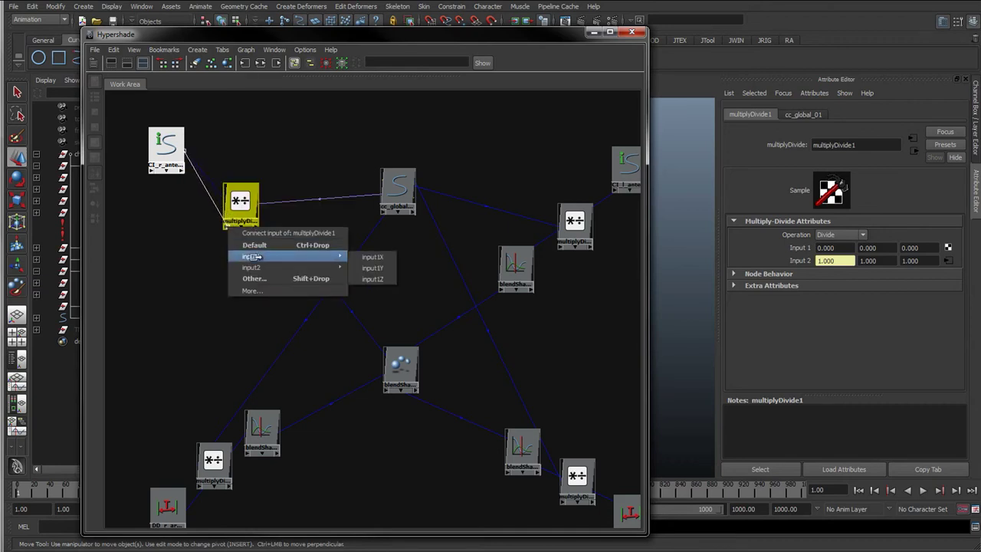
{"action": "left_click", "coordinate": [371, 255]}
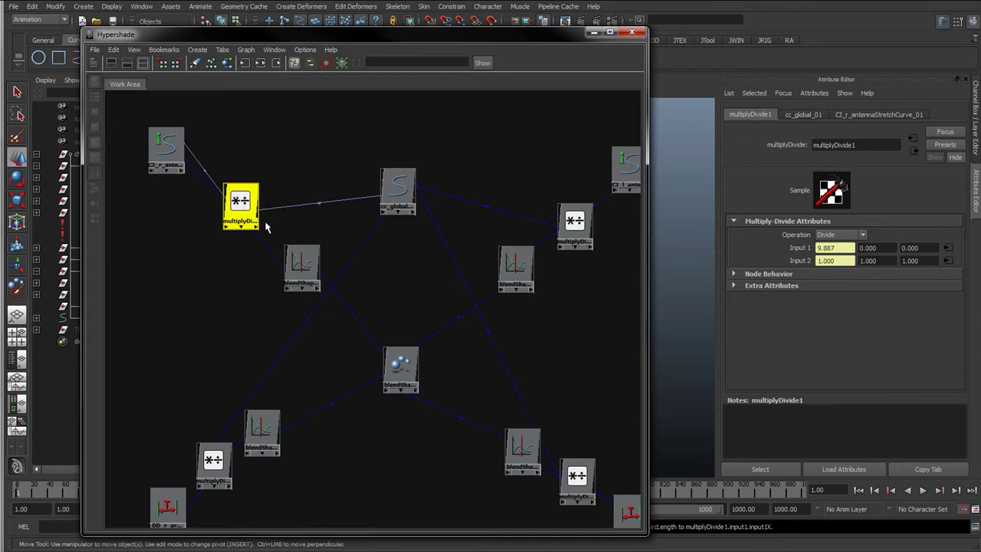
Step: Examine the Input 1 and Input 2 values of multiplyDivide1 and the keys of the right antenna's blend shape curve
{"action": "double_click", "coordinate": [838, 249]}
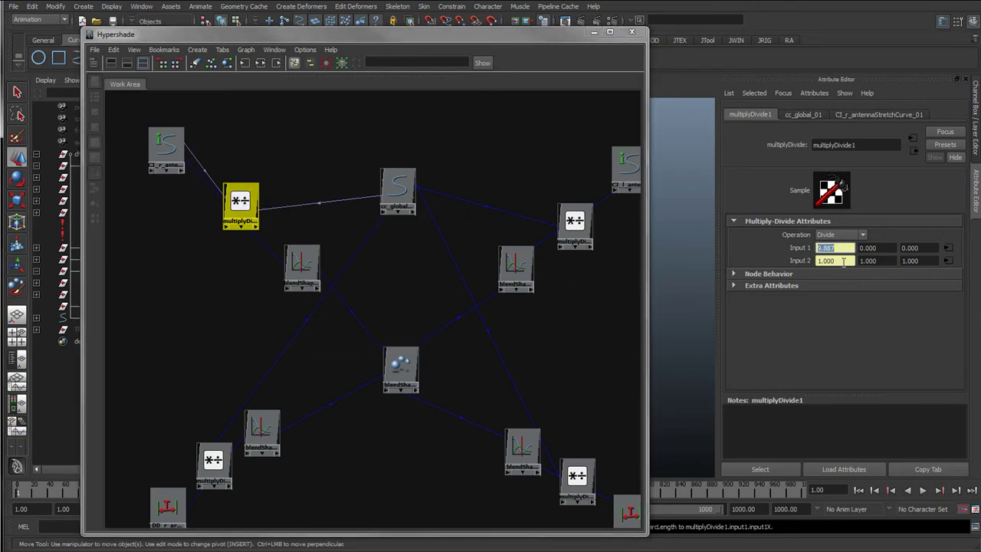
{"action": "double_click", "coordinate": [843, 261]}
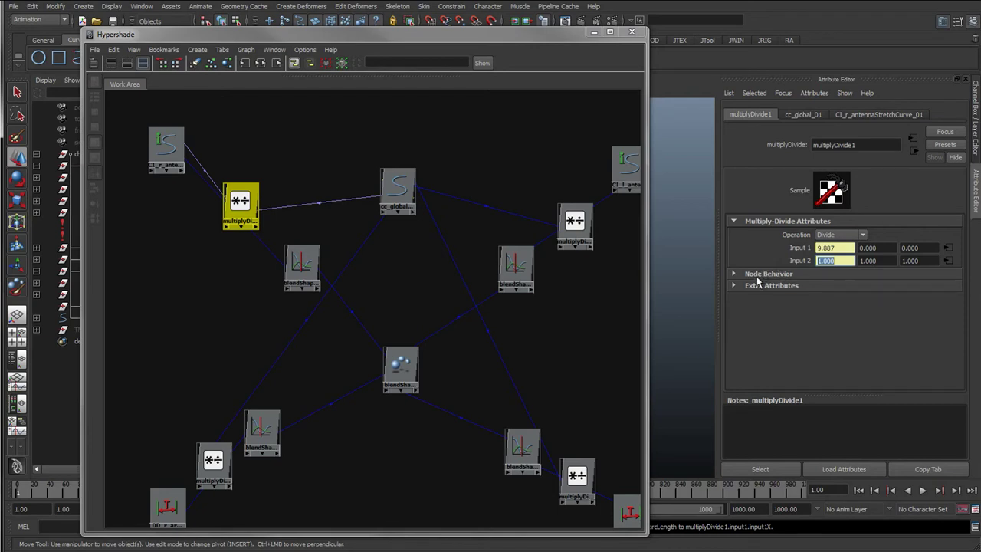
{"action": "double_click", "coordinate": [846, 249]}
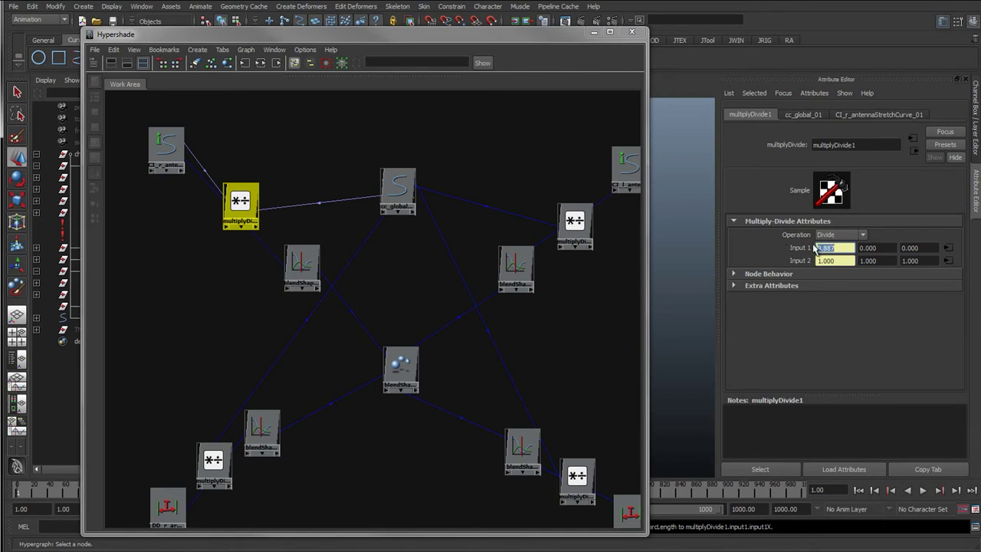
{"action": "left_click", "coordinate": [843, 260]}
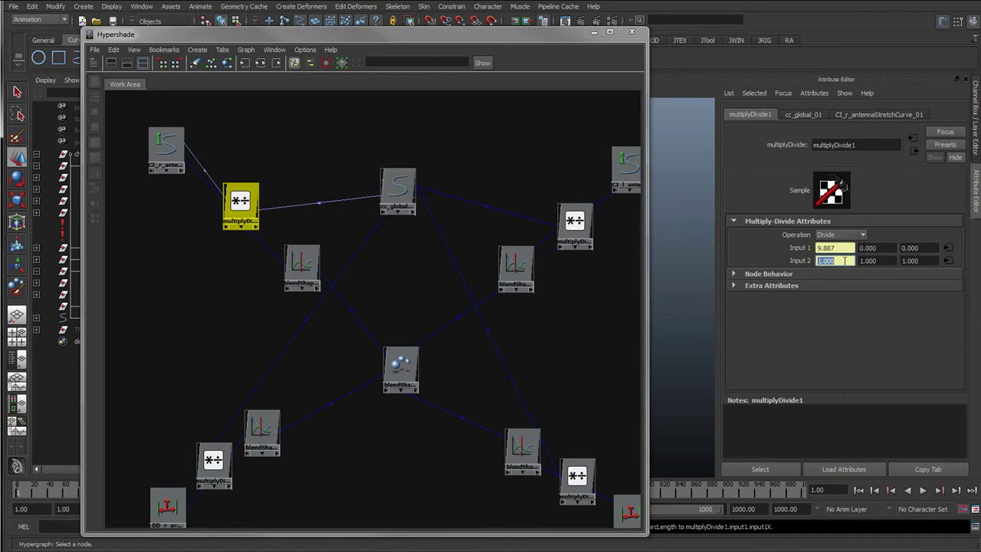
{"action": "left_click_drag", "start_coordinate": [837, 249], "coordinate": [757, 250]}
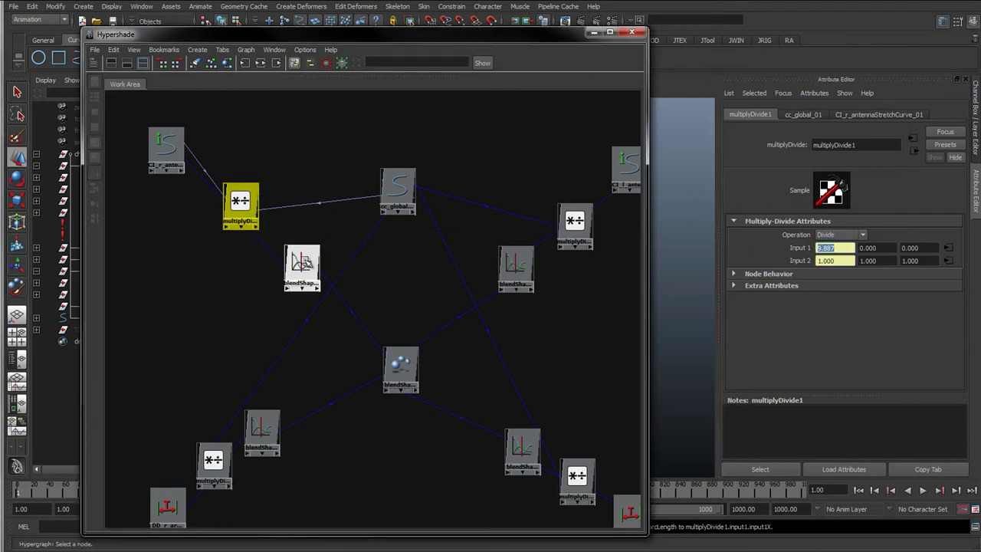
{"action": "left_click", "coordinate": [314, 252]}
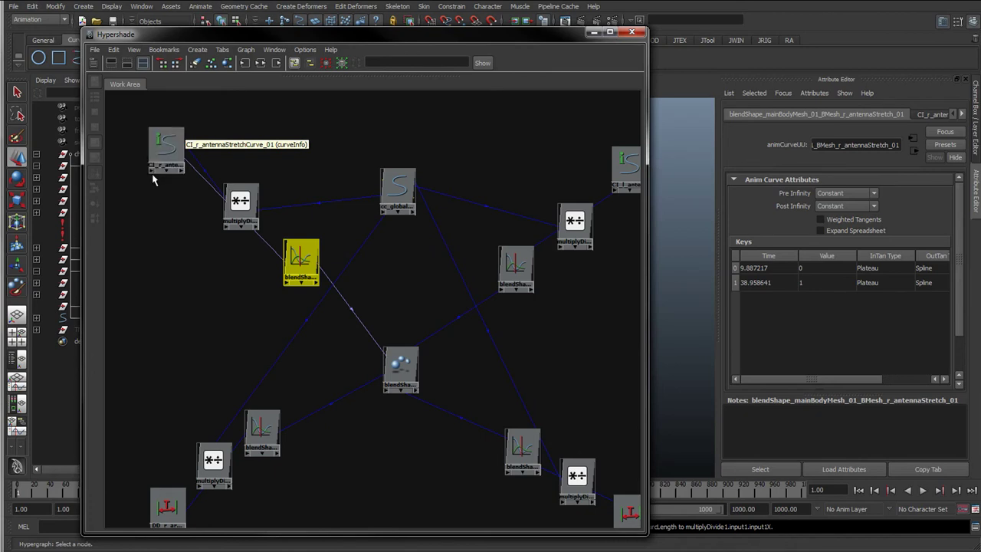
{"action": "left_click", "coordinate": [246, 206]}
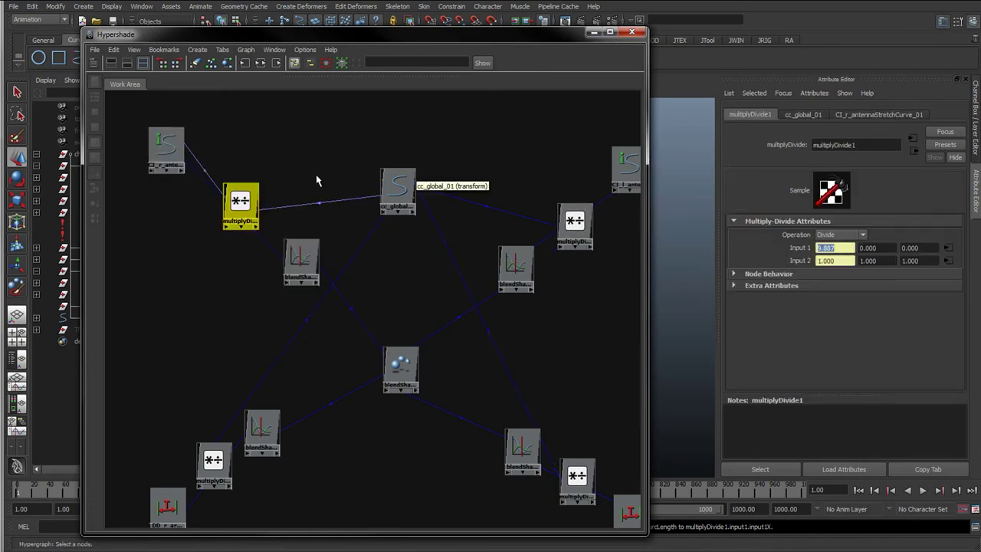
{"action": "left_click_drag", "start_coordinate": [241, 203], "coordinate": [255, 195]}
{"action": "middle_click_drag", "start_coordinate": [275, 195], "coordinate": [274, 182], "text": "alt"}
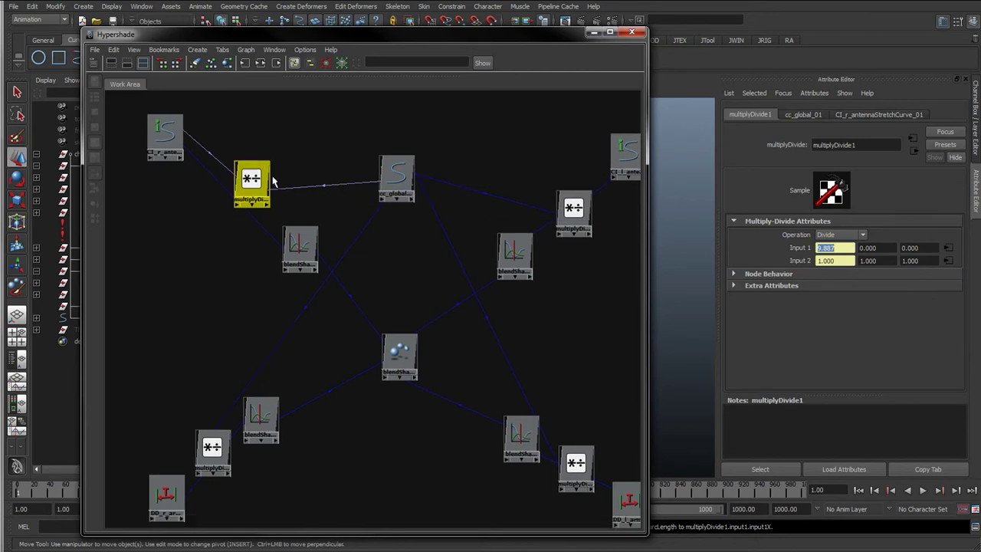
Step: Connect arcLength of the left antenna's CI_l_antennaStretchCurve_01 node to input1X of multiplyDivide3
{"action": "middle_click_drag", "start_coordinate": [559, 159], "coordinate": [476, 157], "text": "alt"}
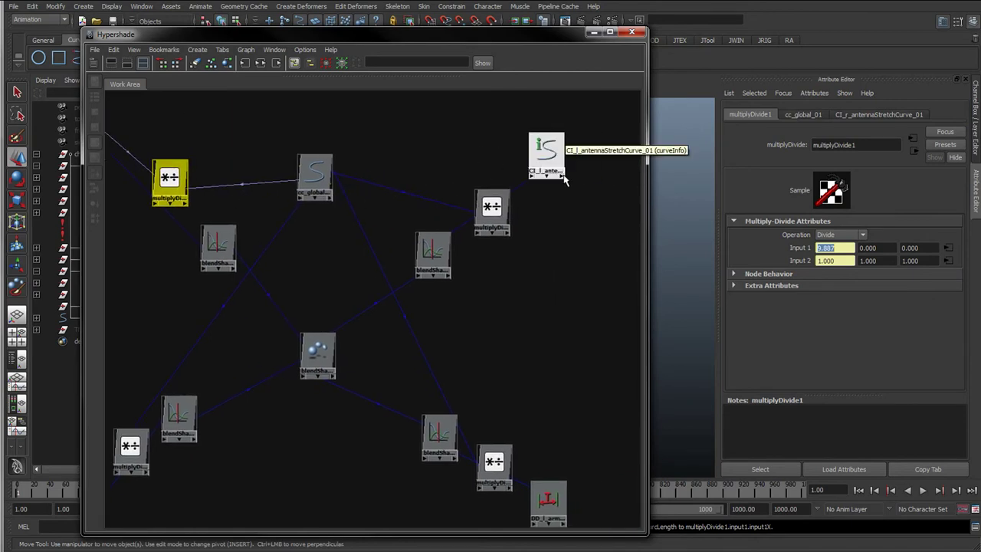
{"action": "left_click", "coordinate": [565, 176]}
{"action": "left_click", "coordinate": [591, 191]}
{"action": "left_click", "coordinate": [483, 223]}
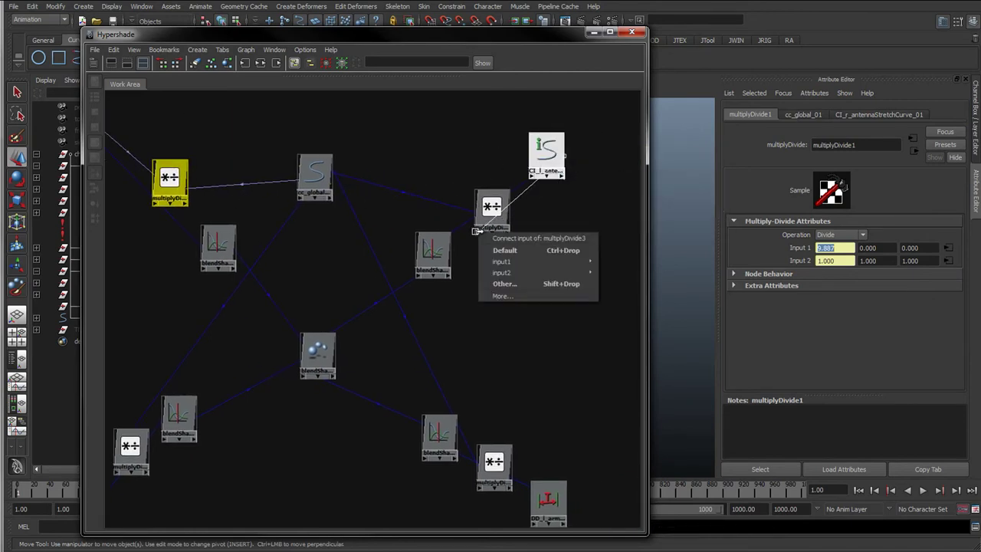
{"action": "mouse_move", "coordinate": [515, 261]}
{"action": "left_click", "coordinate": [613, 261]}
Step: Connect the distance output of the right arm's DD_r_armStretch_0Shape1 node to input1X of multiplyDivide2
{"action": "middle_click_drag", "start_coordinate": [613, 265], "coordinate": [672, 207], "text": "alt"}
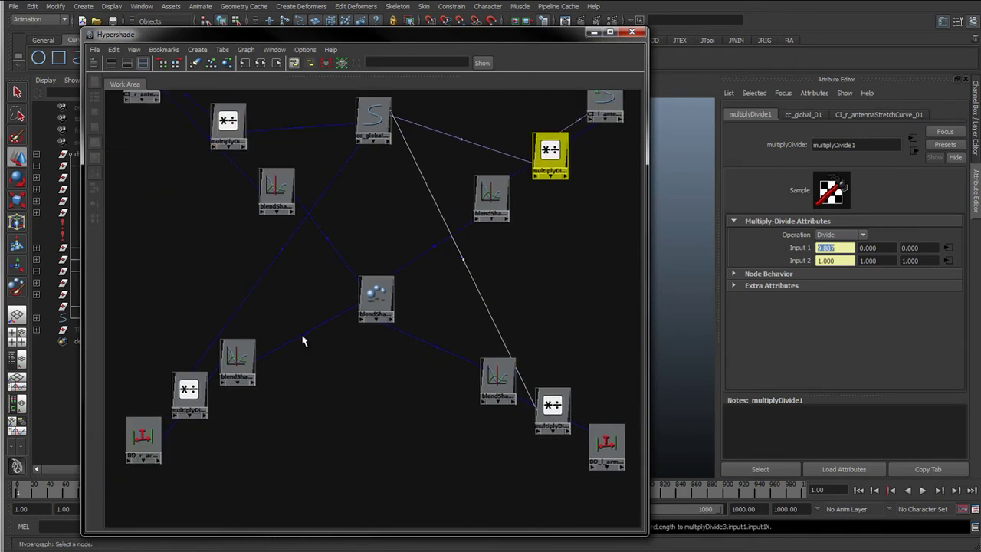
{"action": "right_click", "coordinate": [154, 458]}
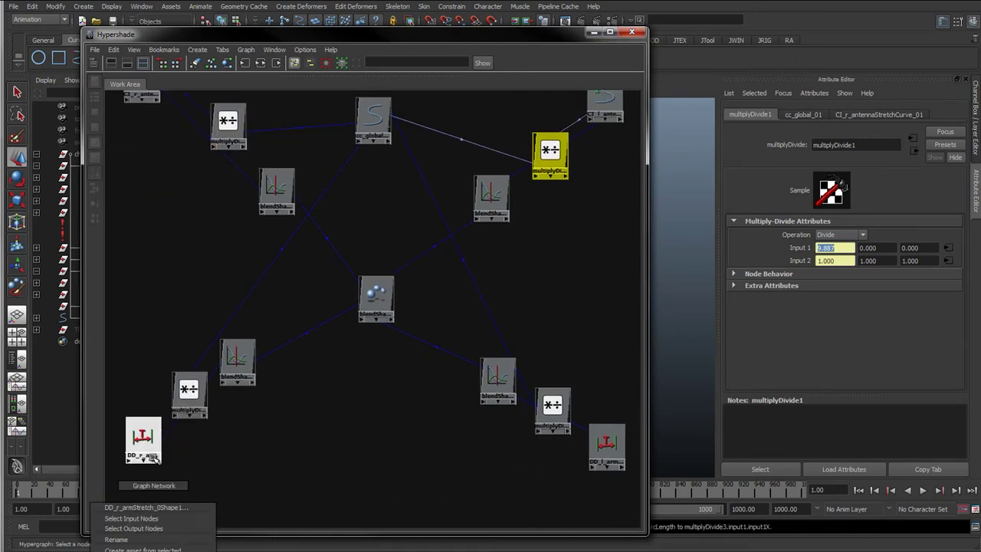
{"action": "left_click", "coordinate": [158, 461]}
{"action": "left_click", "coordinate": [180, 476]}
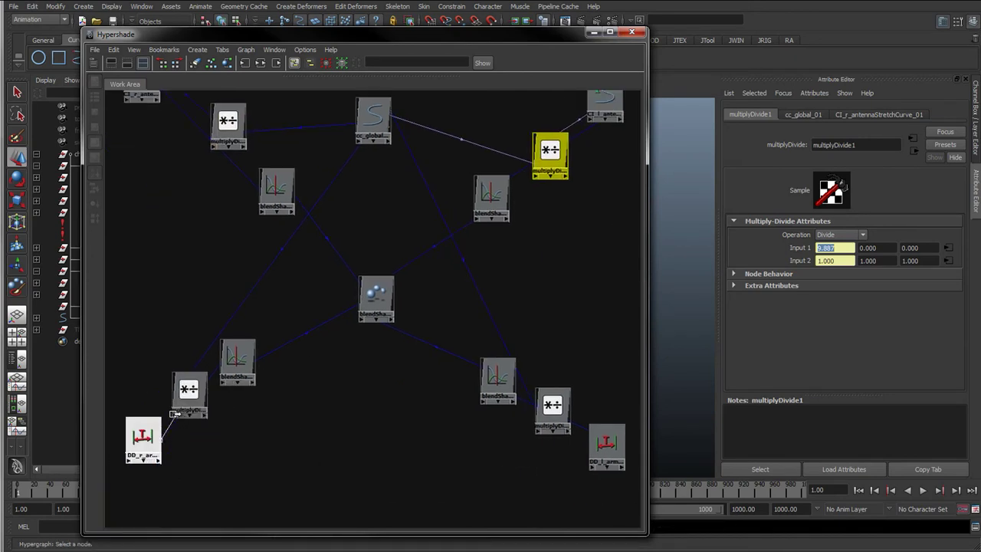
{"action": "left_click", "coordinate": [174, 413]}
{"action": "mouse_move", "coordinate": [219, 444]}
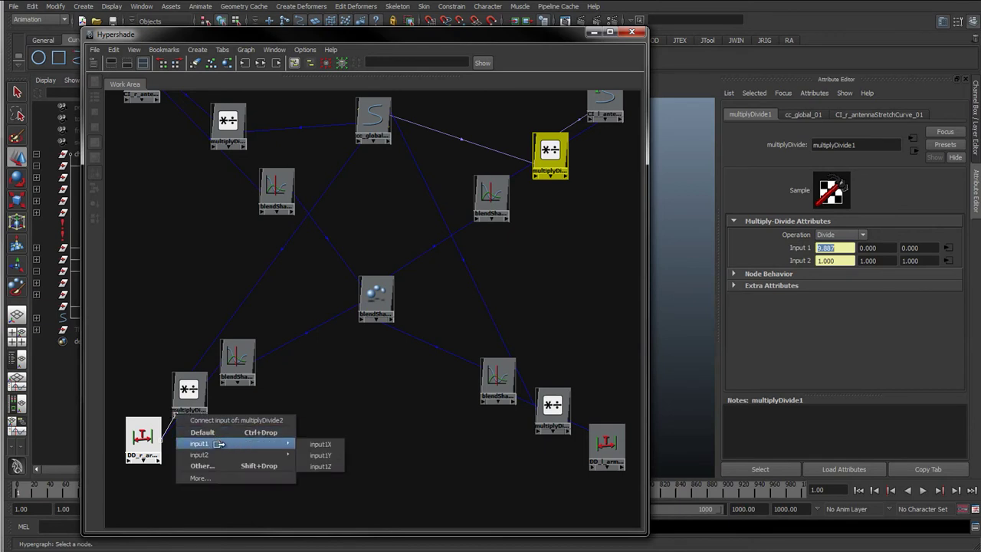
{"action": "left_click", "coordinate": [322, 444]}
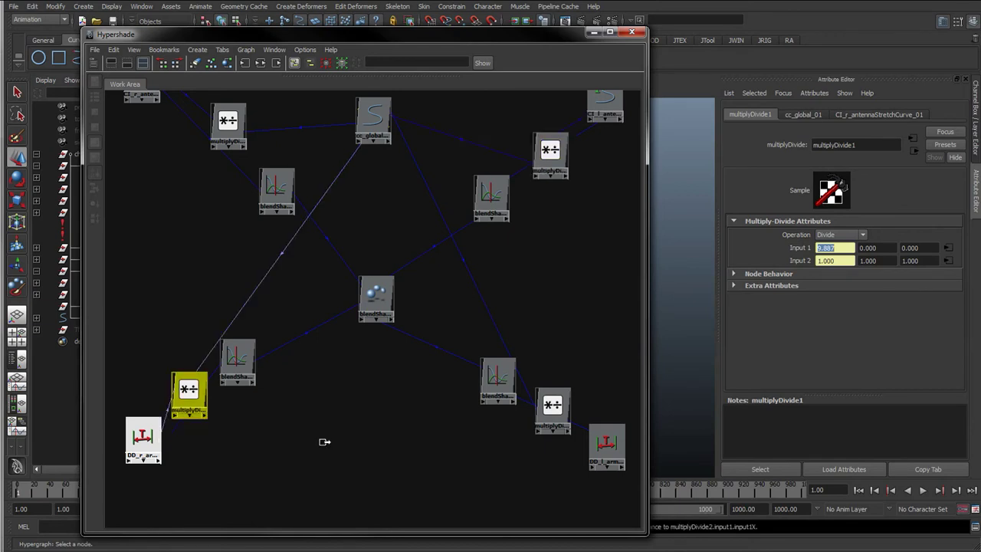
Step: Try connecting the left arm's distance output to input1X of multiplyDivide4, and undo that connection
{"action": "left_click", "coordinate": [594, 467]}
{"action": "key", "text": "Escape"}
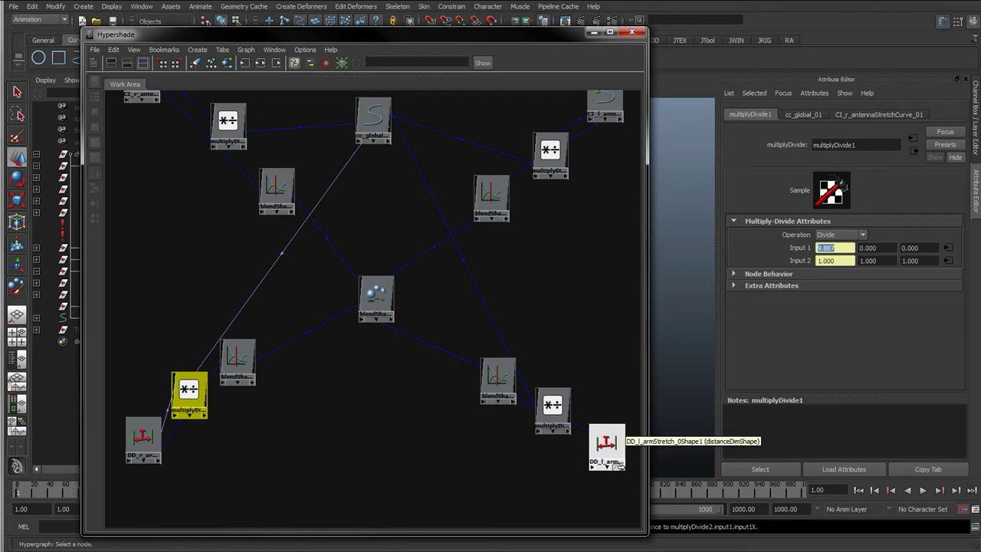
{"action": "left_click", "coordinate": [621, 466]}
{"action": "left_click", "coordinate": [643, 481]}
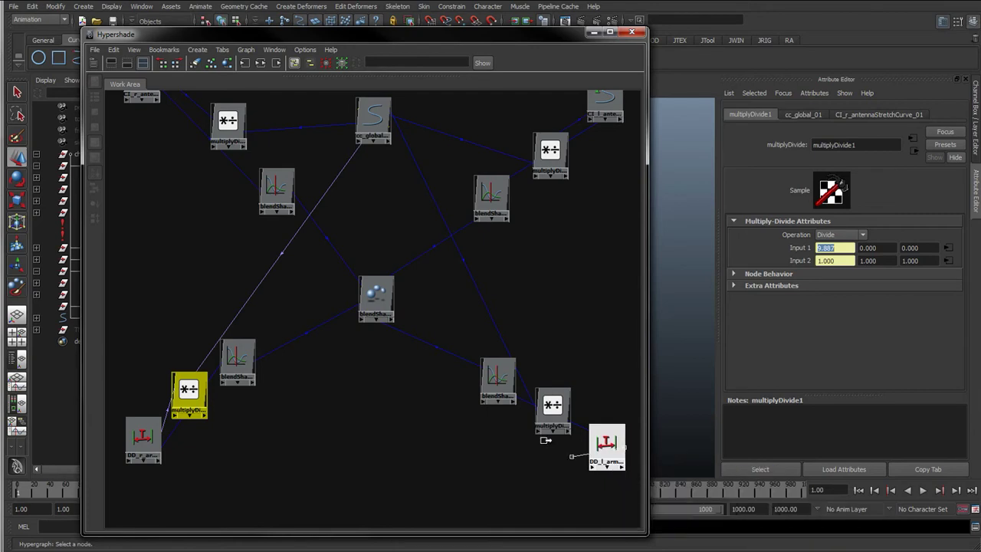
{"action": "left_click", "coordinate": [541, 431]}
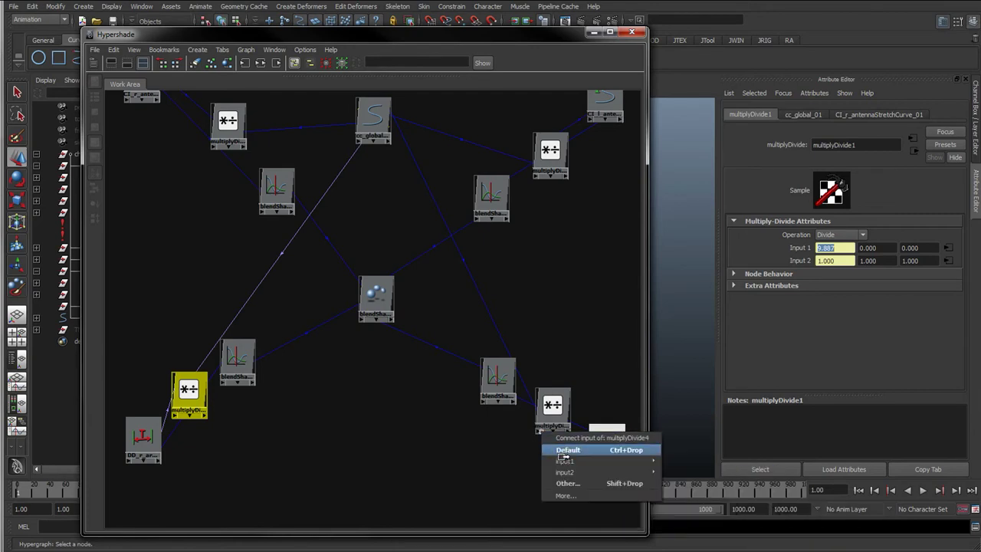
{"action": "mouse_move", "coordinate": [628, 461]}
{"action": "left_click", "coordinate": [684, 462]}
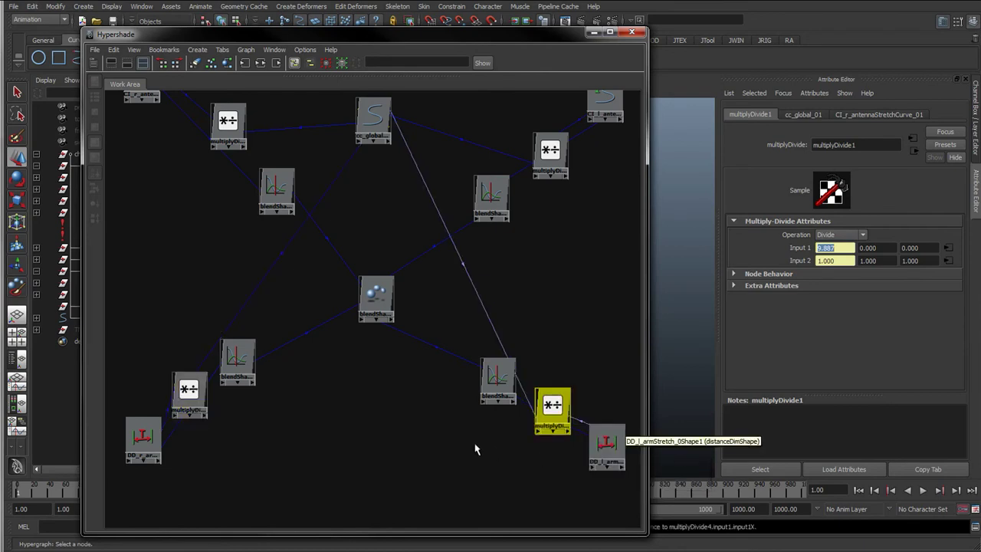
{"action": "key", "text": "ctrl+z"}
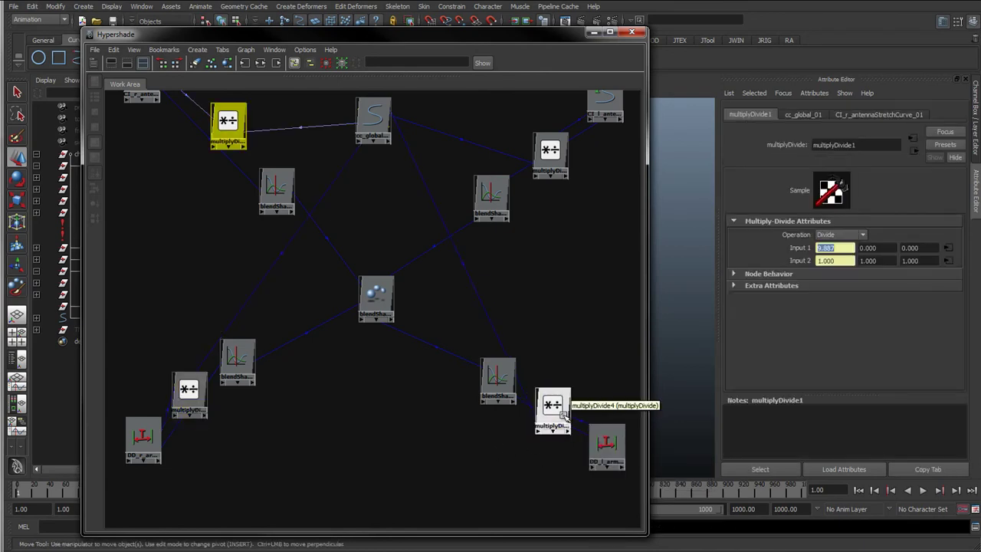
Step: Move multiplyDivide4 clear of its neighbours and connect the distance output of DD_l_armStretch_0Shape1 to its input1X
{"action": "left_click_drag", "start_coordinate": [554, 413], "coordinate": [557, 377]}
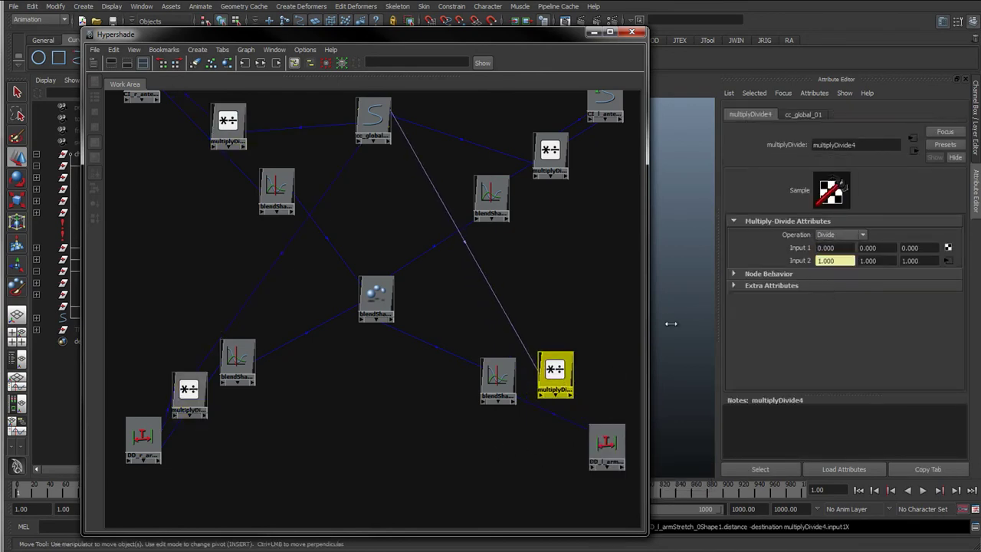
{"action": "left_click", "coordinate": [602, 469]}
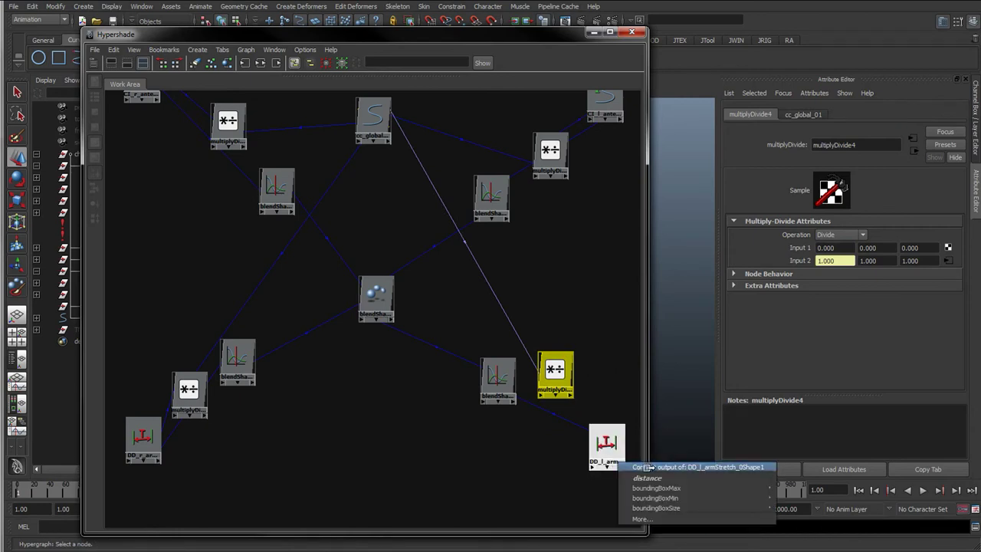
{"action": "left_click", "coordinate": [643, 478]}
{"action": "left_click", "coordinate": [542, 394]}
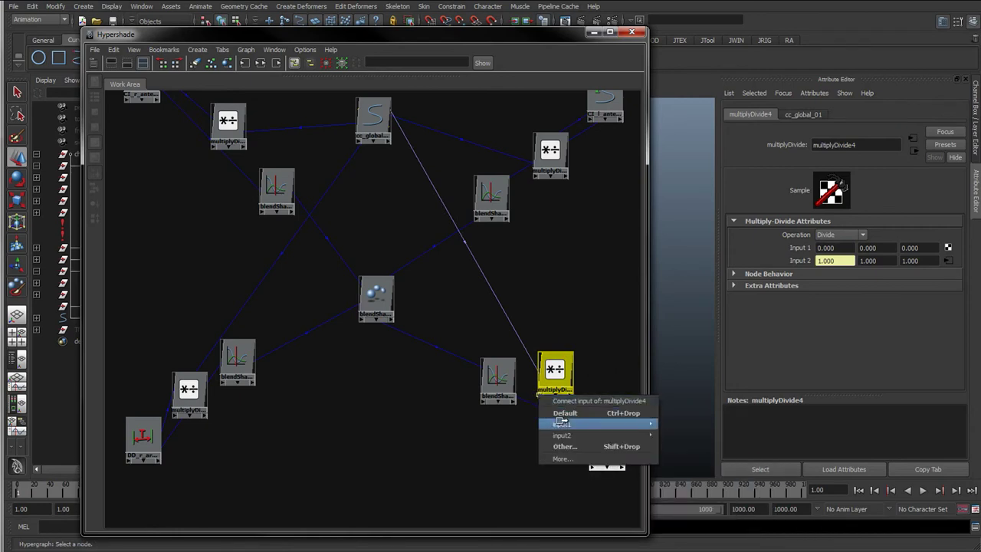
{"action": "mouse_move", "coordinate": [598, 424]}
{"action": "left_click", "coordinate": [683, 425]}
{"action": "left_click_drag", "start_coordinate": [559, 368], "coordinate": [193, 389]}
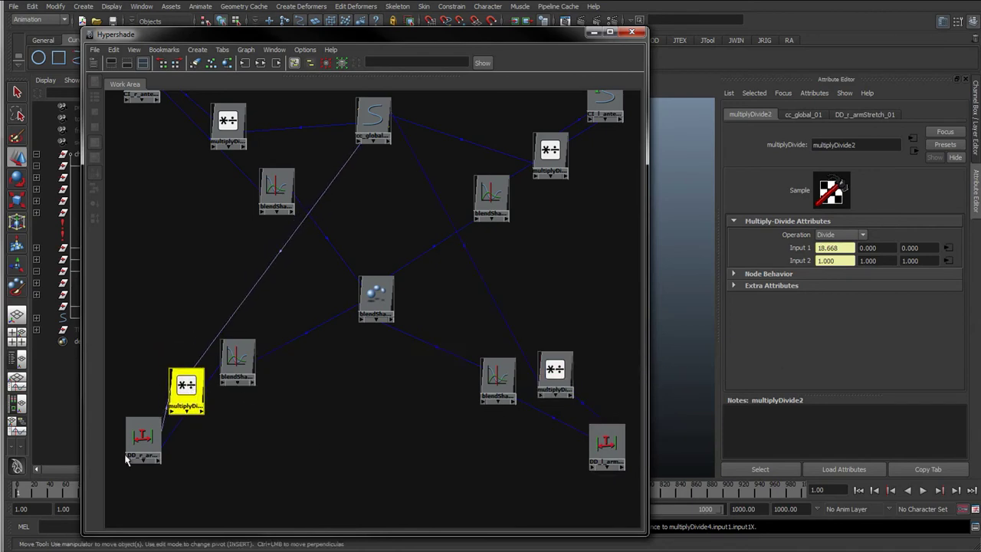
Step: Move the DD_r_armStretch_0Shape1 and CI_r_antennaStretchCurve_01 nodes outward, away from their multiplyDivide nodes, and clear the selection
{"action": "left_click_drag", "start_coordinate": [153, 435], "coordinate": [139, 443]}
{"action": "key", "text": "a"}
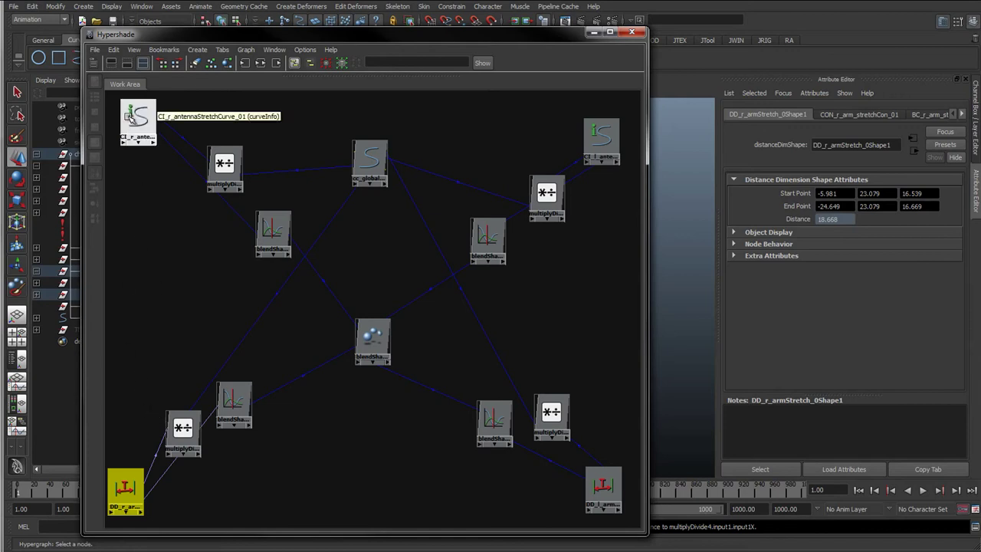
{"action": "left_click_drag", "start_coordinate": [167, 116], "coordinate": [162, 115]}
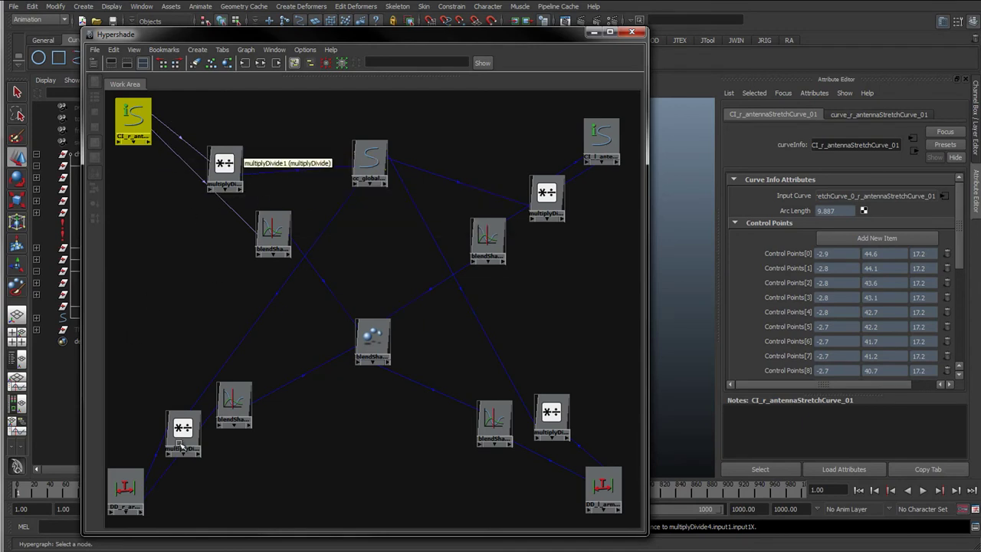
{"action": "left_click", "coordinate": [177, 388]}
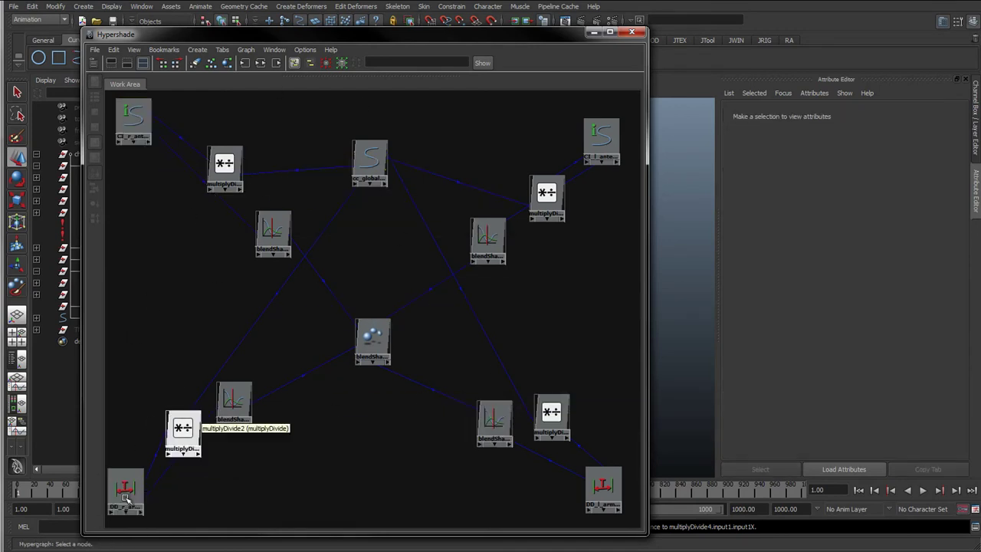
{"action": "left_click_drag", "start_coordinate": [399, 40], "coordinate": [56, 64]}
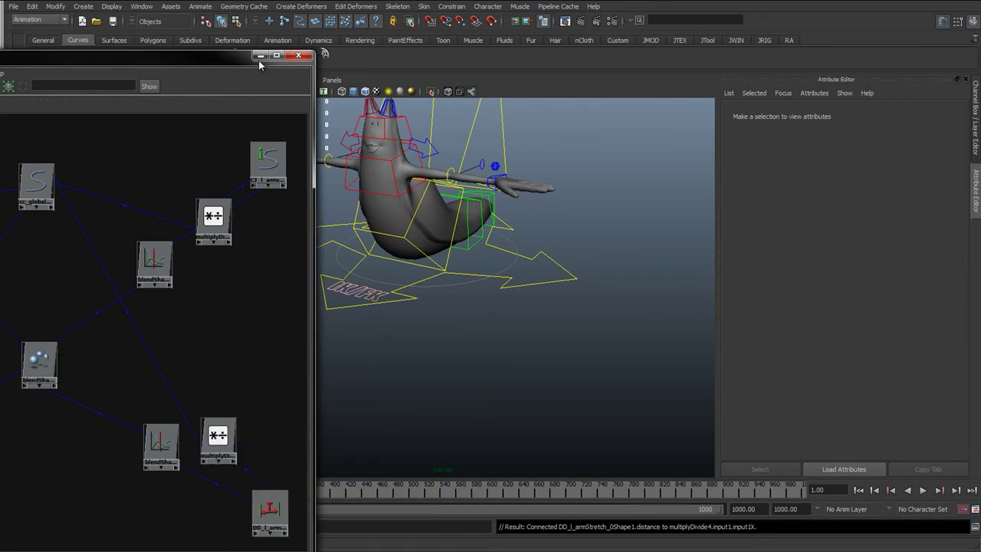
{"action": "left_click_drag", "start_coordinate": [191, 56], "coordinate": [610, 28]}
{"action": "left_click_drag", "start_coordinate": [422, 30], "coordinate": [306, 25]}
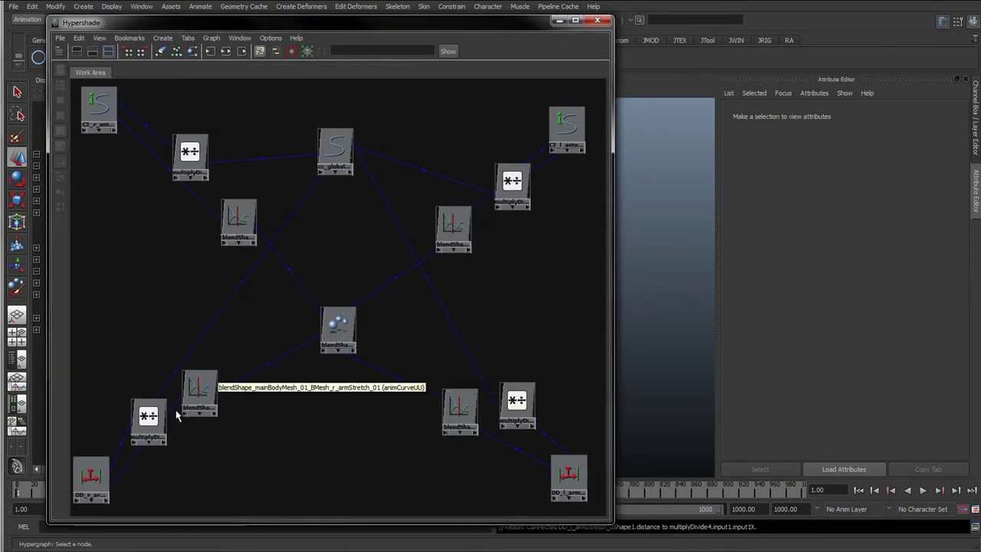
{"action": "left_click", "coordinate": [146, 417]}
Step: Connect outputX of multiplyDivide1 to the input of the right antenna's blendShape_mainBodyMesh_01_BMesh_r_antennaStretch_01 anim curve
{"action": "left_click", "coordinate": [190, 142]}
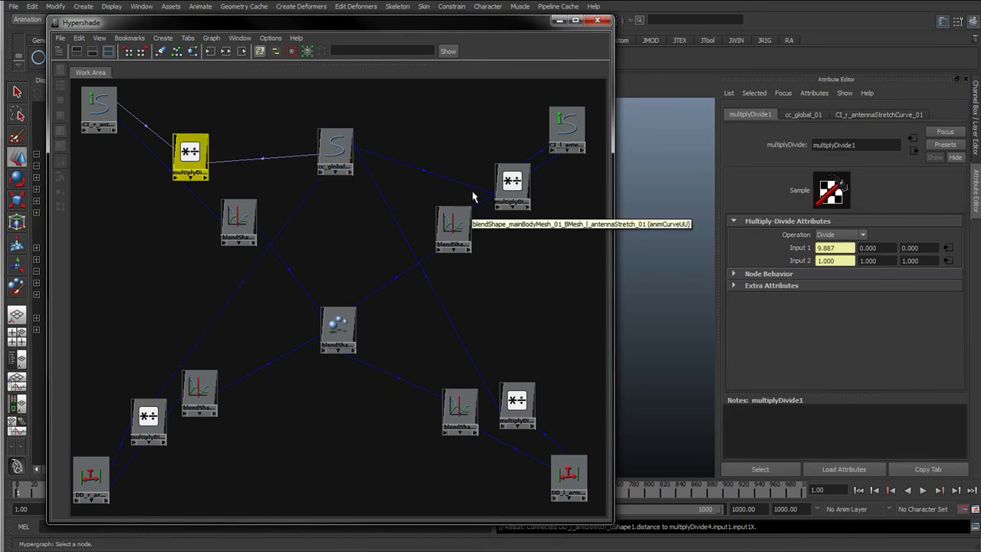
{"action": "left_click", "coordinate": [201, 175]}
{"action": "mouse_move", "coordinate": [240, 193]}
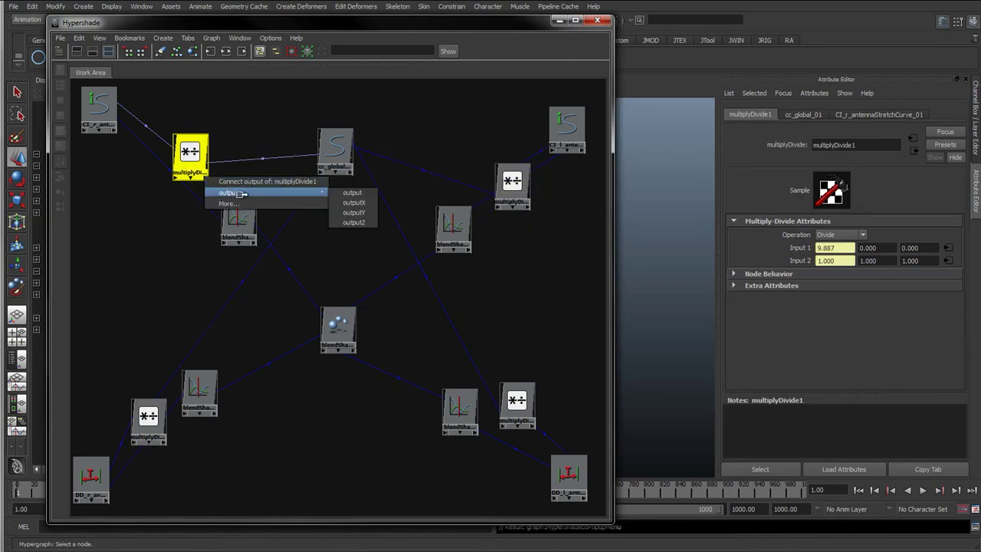
{"action": "left_click", "coordinate": [354, 193]}
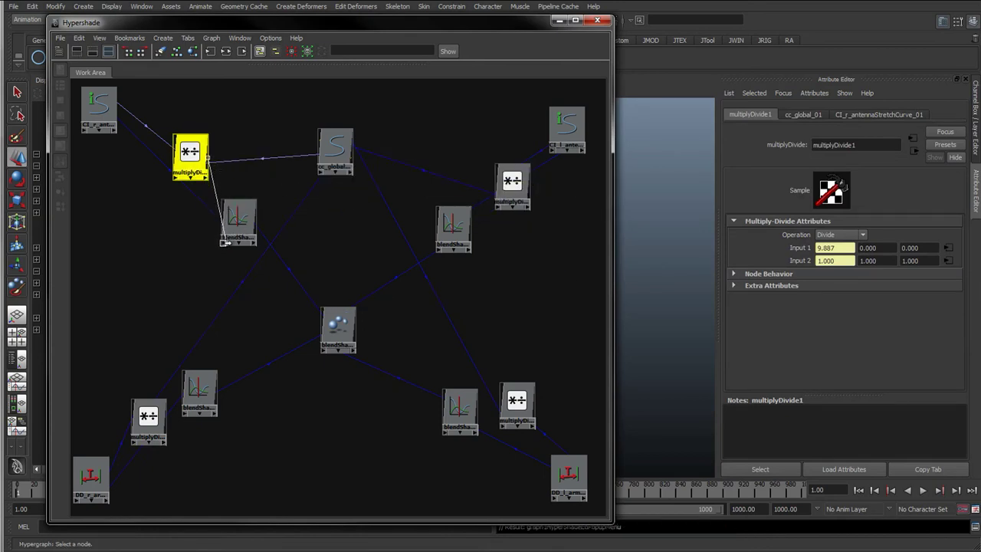
{"action": "left_click", "coordinate": [224, 242]}
{"action": "left_click", "coordinate": [253, 274]}
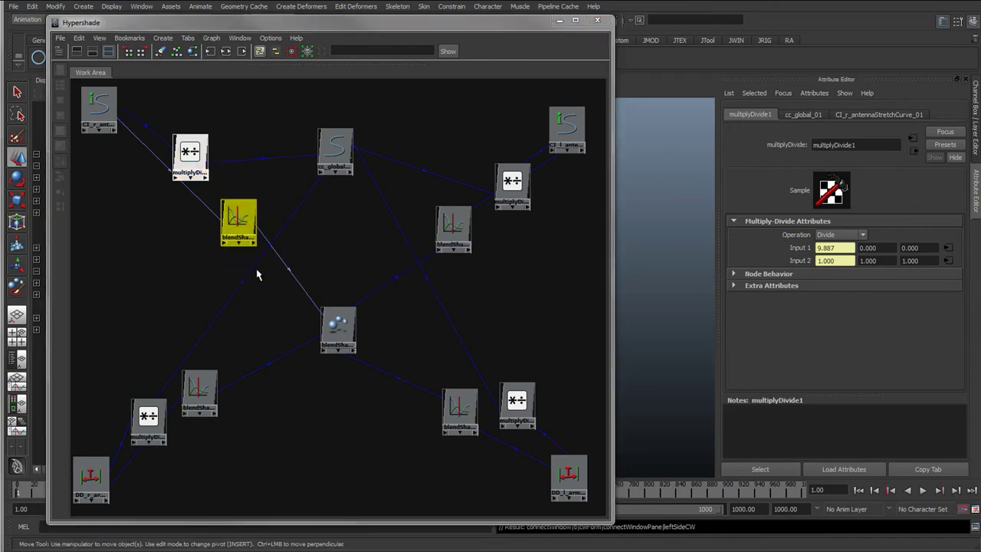
{"action": "left_click_drag", "start_coordinate": [153, 29], "coordinate": [450, 83]}
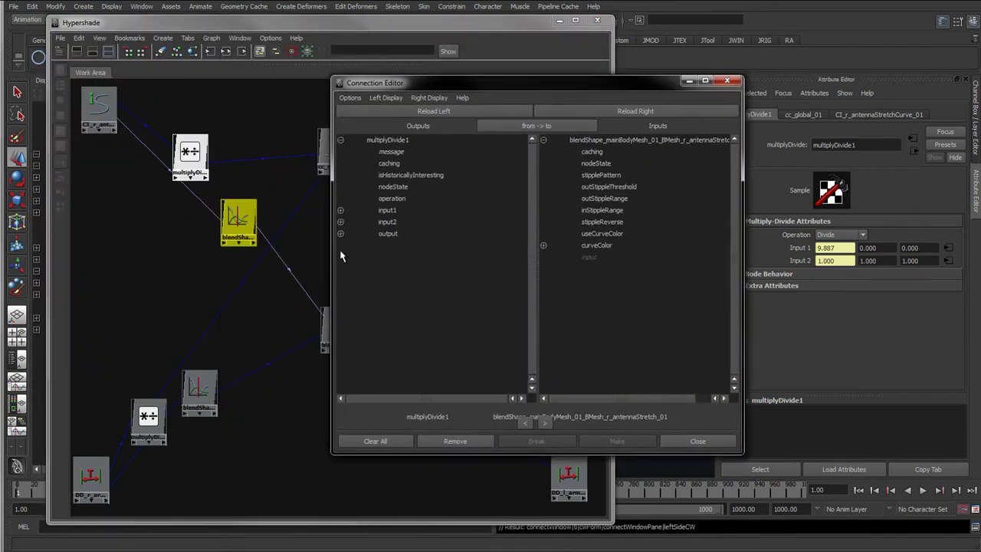
{"action": "left_click", "coordinate": [341, 233]}
{"action": "left_click", "coordinate": [403, 246]}
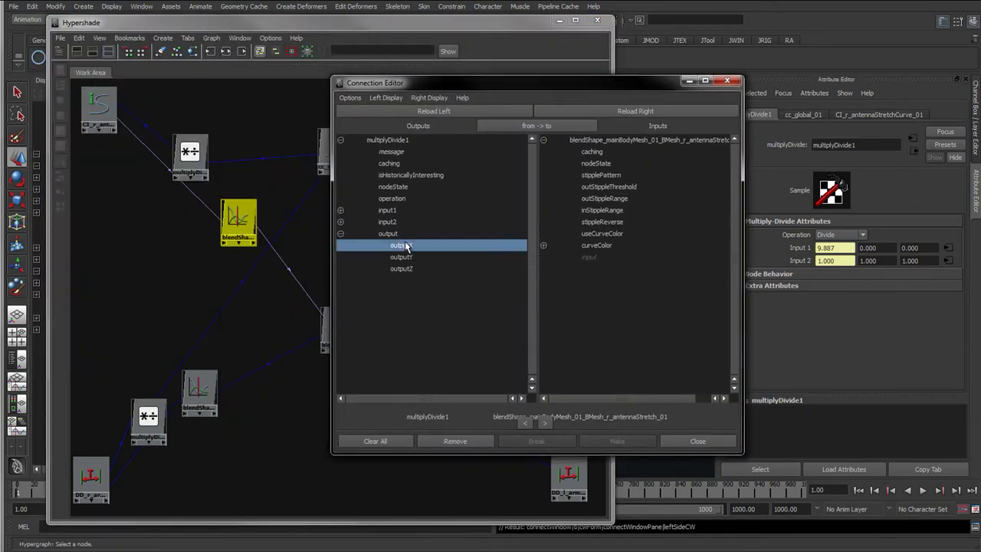
{"action": "left_click", "coordinate": [589, 257]}
{"action": "left_click_drag", "start_coordinate": [571, 88], "coordinate": [754, 57]}
Step: Move the right arm's stretch anim curve clear of multiplyDivide2 and connect multiplyDivide2's outputX to that curve's input
{"action": "left_click", "coordinate": [221, 395]}
{"action": "left_click_drag", "start_coordinate": [218, 395], "coordinate": [284, 428]}
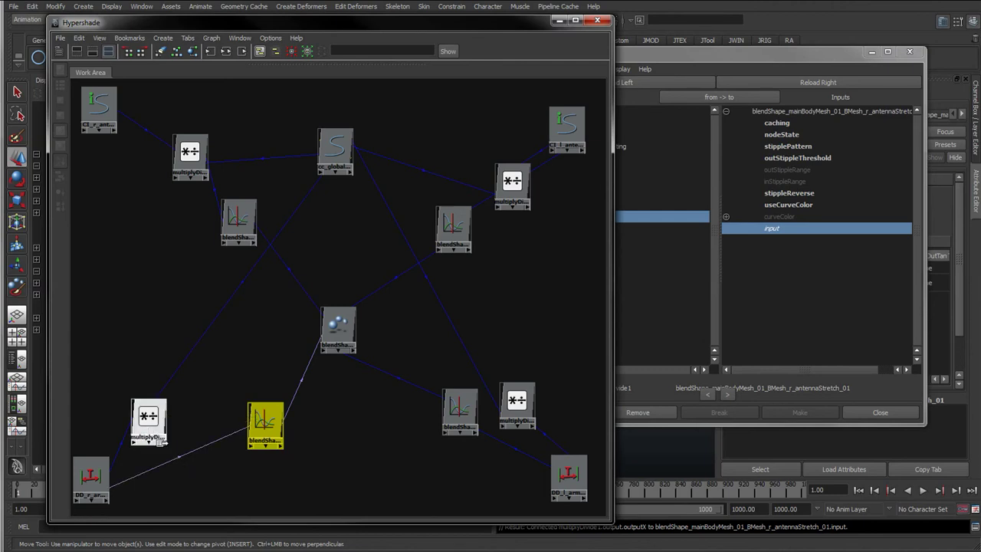
{"action": "left_click", "coordinate": [165, 432]}
{"action": "left_click", "coordinate": [186, 459]}
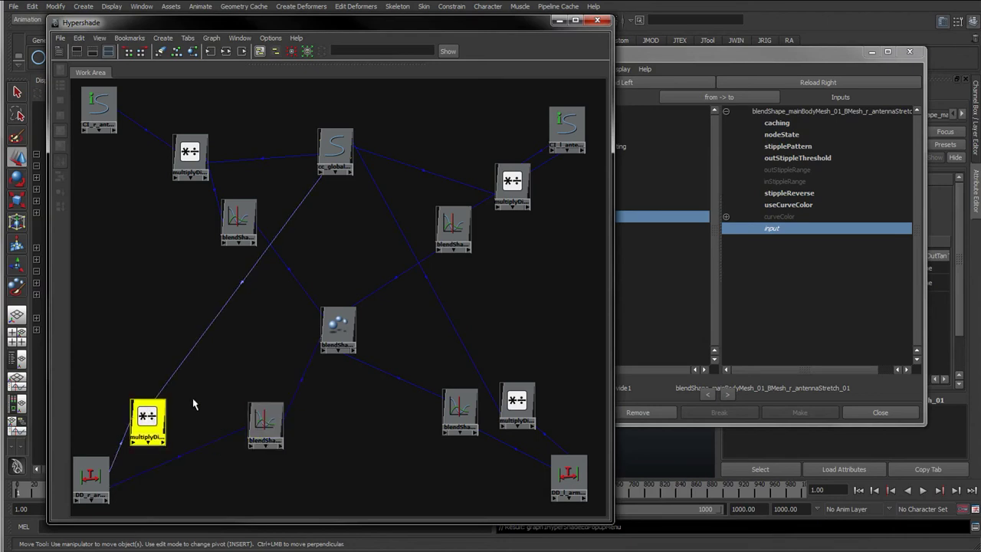
{"action": "left_click", "coordinate": [265, 421]}
{"action": "left_click", "coordinate": [298, 459]}
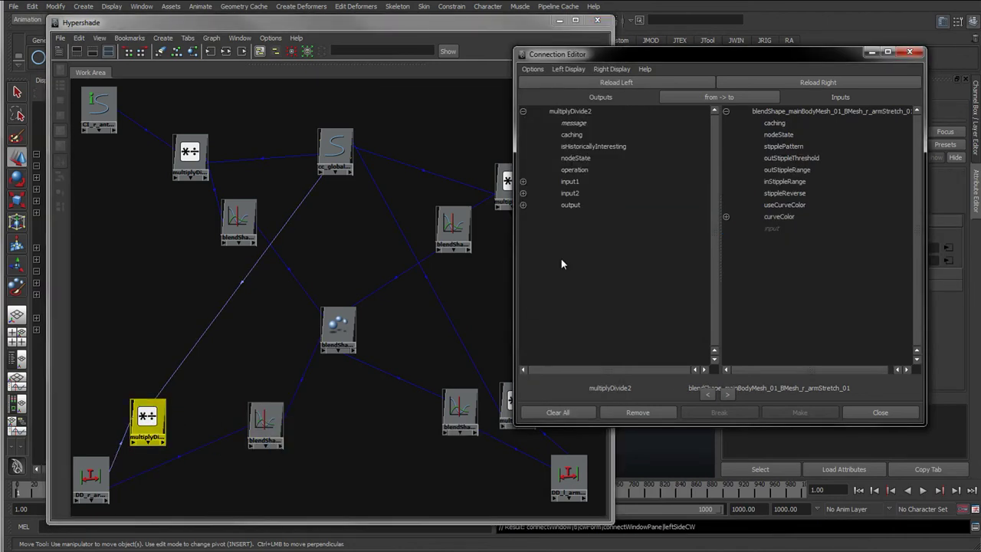
{"action": "left_click", "coordinate": [523, 205]}
{"action": "left_click", "coordinate": [585, 216]}
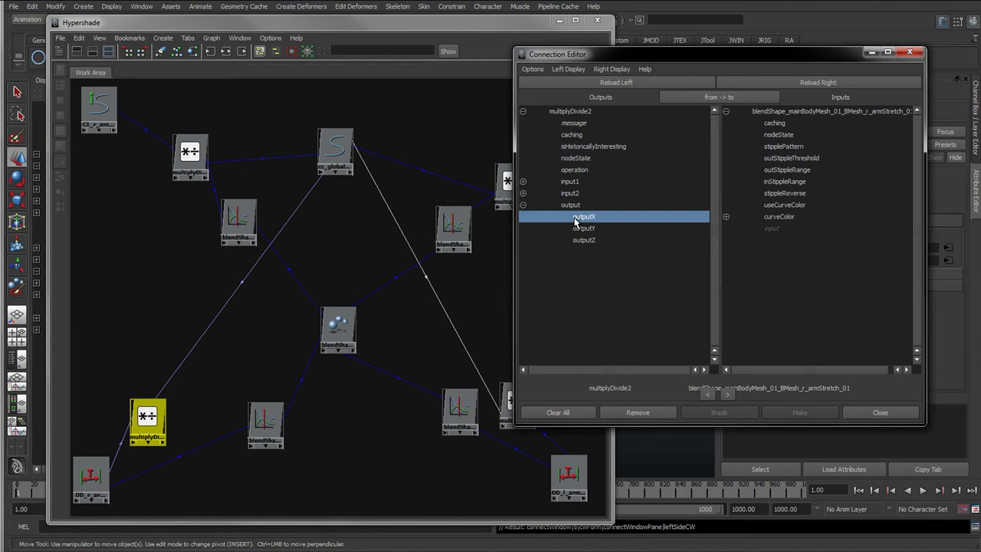
{"action": "left_click", "coordinate": [771, 229]}
Step: Reposition the right antenna's anim curve and multiplyDivide3, and connect multiplyDivide3's outputX to the left antenna stretch curve's input
{"action": "middle_click_drag", "start_coordinate": [358, 335], "coordinate": [288, 335], "text": "alt"}
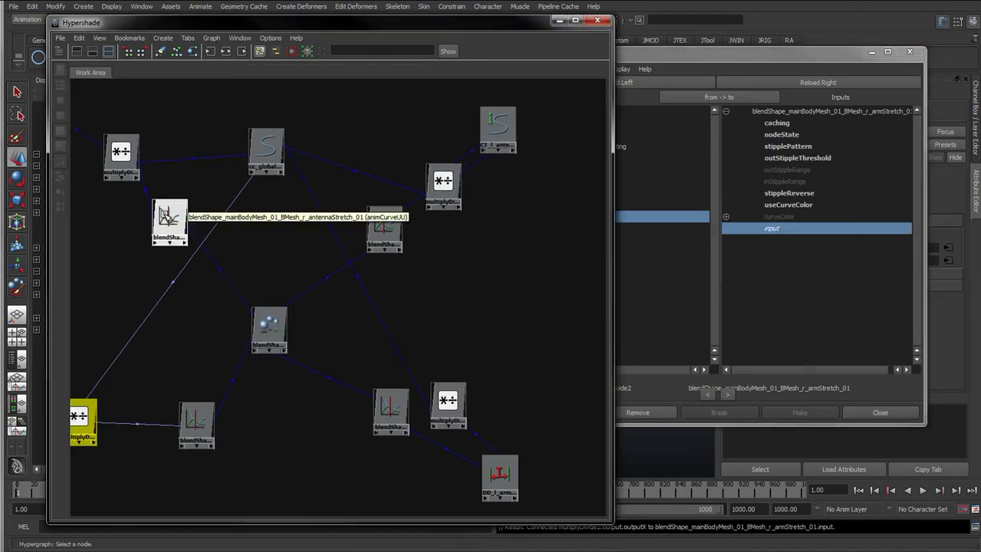
{"action": "left_click_drag", "start_coordinate": [170, 218], "coordinate": [186, 207]}
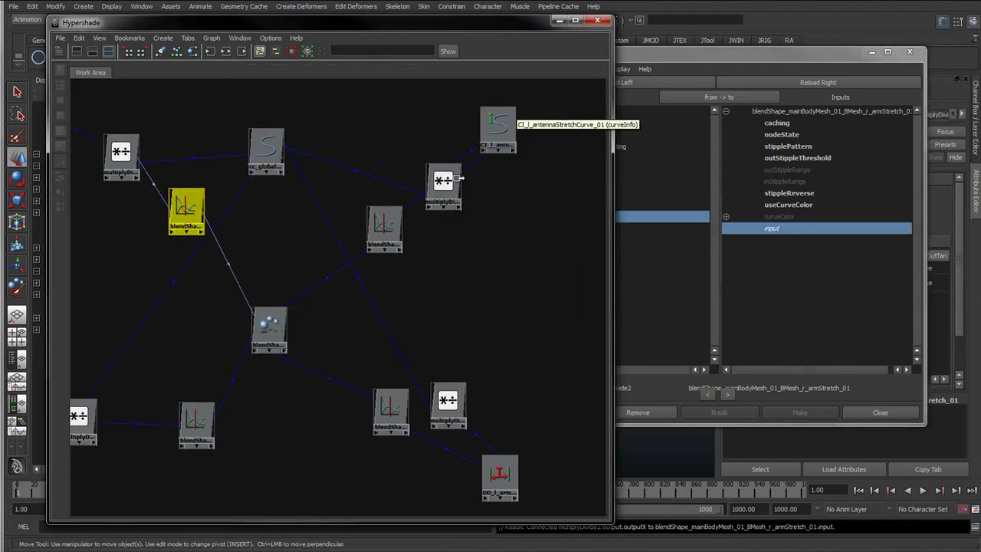
{"action": "left_click_drag", "start_coordinate": [448, 190], "coordinate": [481, 227]}
{"action": "middle_click_drag", "start_coordinate": [480, 229], "coordinate": [390, 227]}
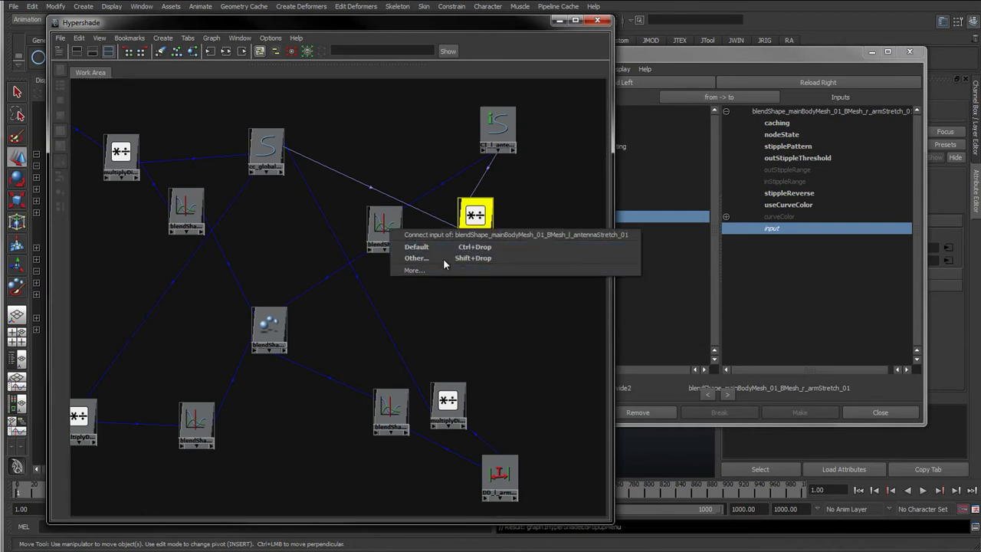
{"action": "left_click", "coordinate": [443, 258]}
{"action": "left_click", "coordinate": [584, 217]}
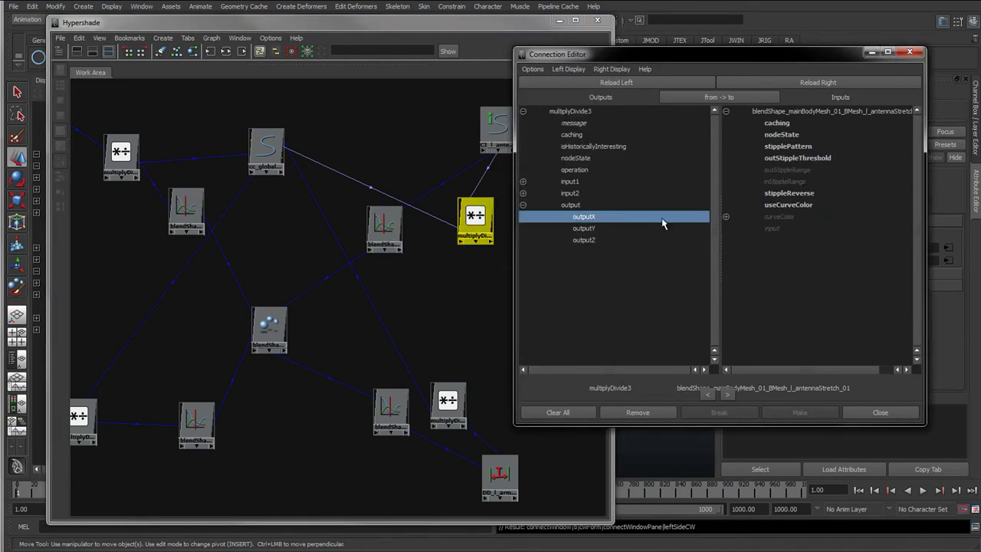
{"action": "left_click", "coordinate": [774, 229]}
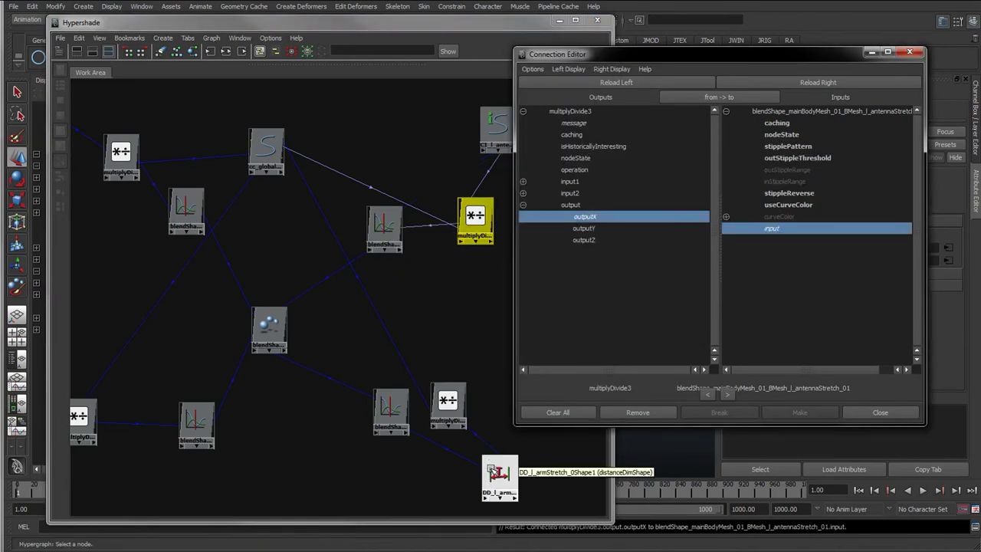
Step: Connect outputX of multiplyDivide4 to the input of blendShape_mainBodyMesh_01_BMesh_l_armStretch_01 and close the Connection Editor
{"action": "left_click", "coordinate": [449, 414]}
{"action": "middle_click_drag", "start_coordinate": [449, 418], "coordinate": [391, 416]}
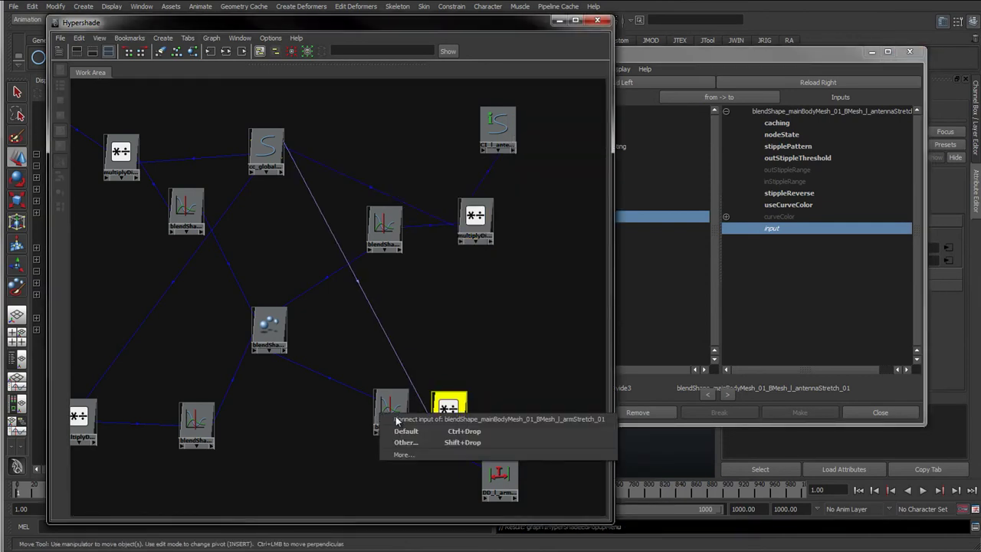
{"action": "left_click", "coordinate": [418, 442]}
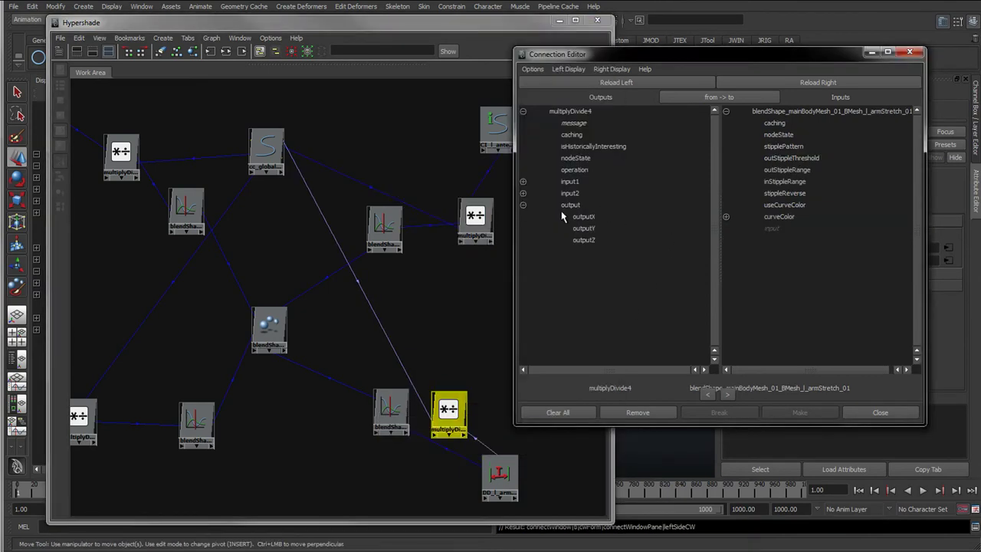
{"action": "left_click", "coordinate": [575, 217]}
{"action": "left_click", "coordinate": [773, 230]}
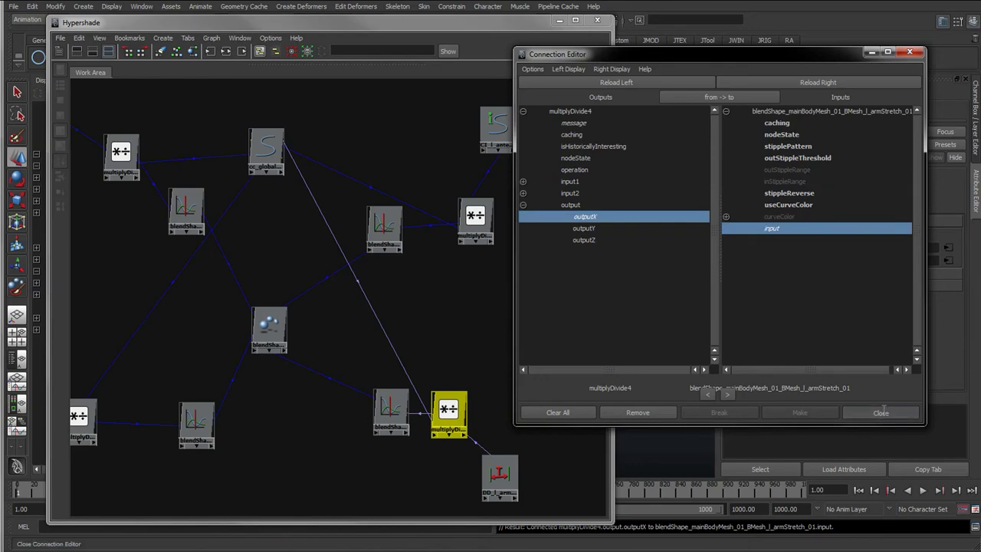
{"action": "left_click", "coordinate": [881, 412]}
Step: Spread out the left arm's stretch anim curve, multiplyDivide4 and DD_l_armStretch_0Shape1 so their chain of connections is readable
{"action": "left_click_drag", "start_coordinate": [393, 411], "coordinate": [382, 386]}
{"action": "left_click_drag", "start_coordinate": [498, 474], "coordinate": [553, 456]}
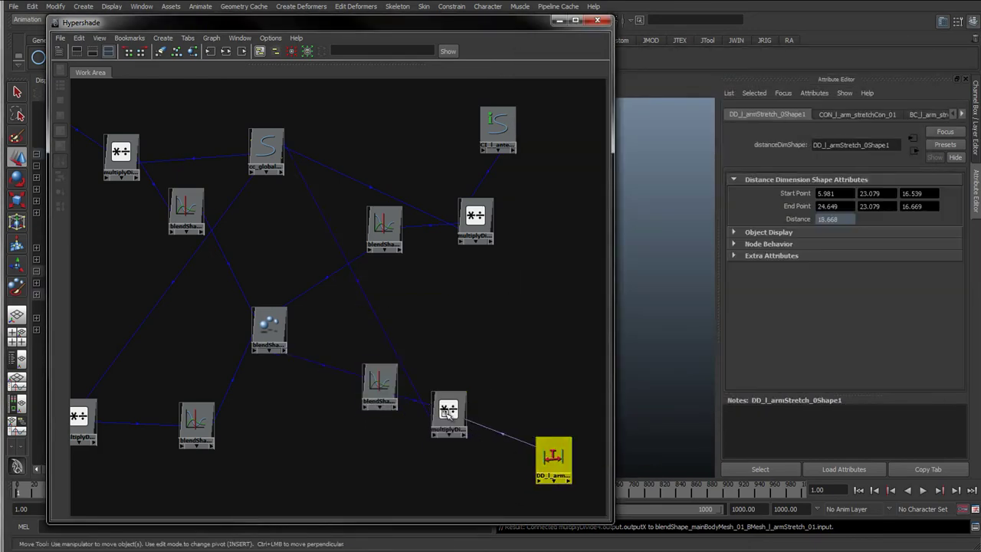
{"action": "left_click_drag", "start_coordinate": [449, 410], "coordinate": [465, 427]}
Step: Rearrange the right arm's anim curve, both antennas' anim curves and multiplyDivide nodes, and cc_global_01 into a tidy layout around the blend shape node
{"action": "right_click_drag", "start_coordinate": [381, 387], "coordinate": [333, 361], "text": "alt"}
{"action": "middle_click_drag", "start_coordinate": [334, 362], "coordinate": [378, 362], "text": "alt"}
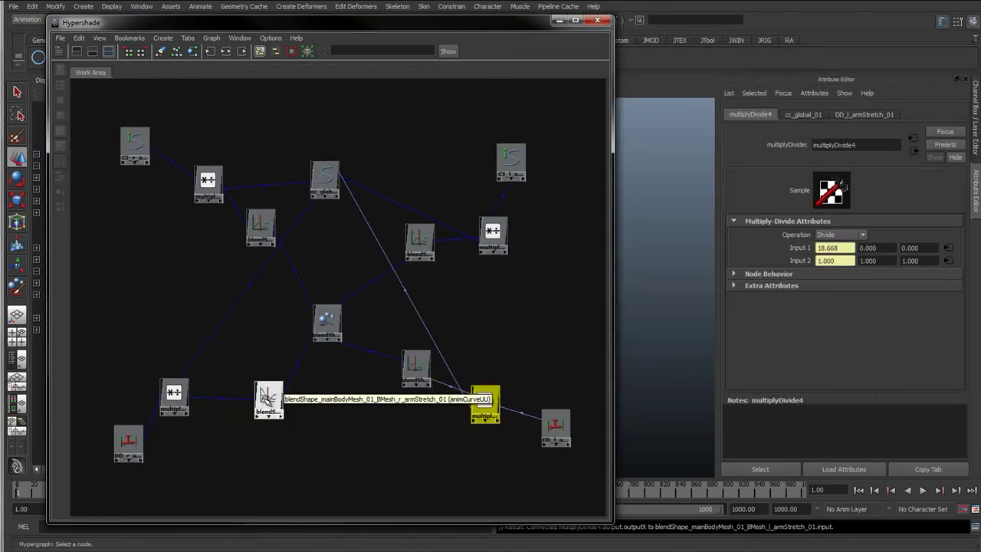
{"action": "left_click_drag", "start_coordinate": [268, 399], "coordinate": [256, 370]}
{"action": "left_click_drag", "start_coordinate": [211, 183], "coordinate": [194, 163]}
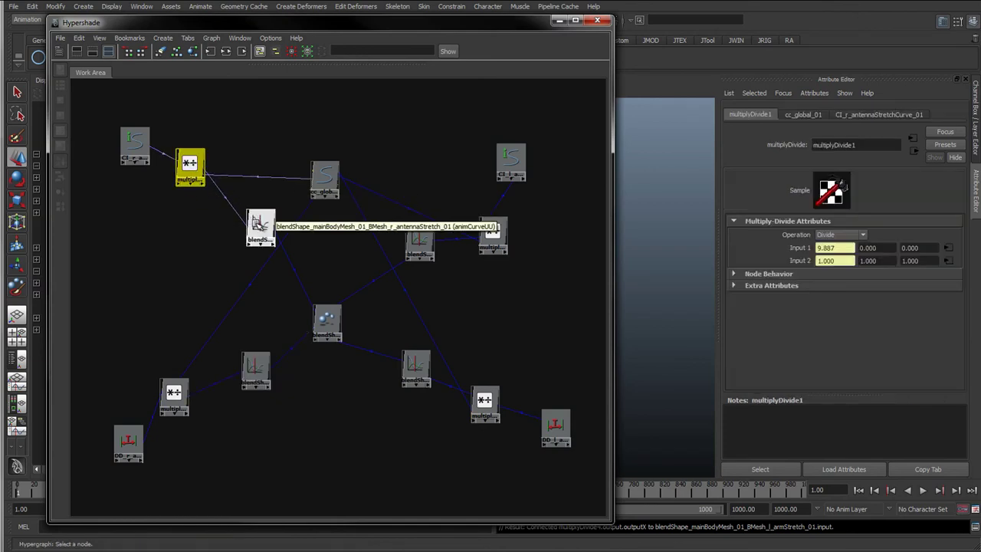
{"action": "left_click_drag", "start_coordinate": [259, 227], "coordinate": [229, 230]}
{"action": "left_click_drag", "start_coordinate": [331, 177], "coordinate": [356, 137]}
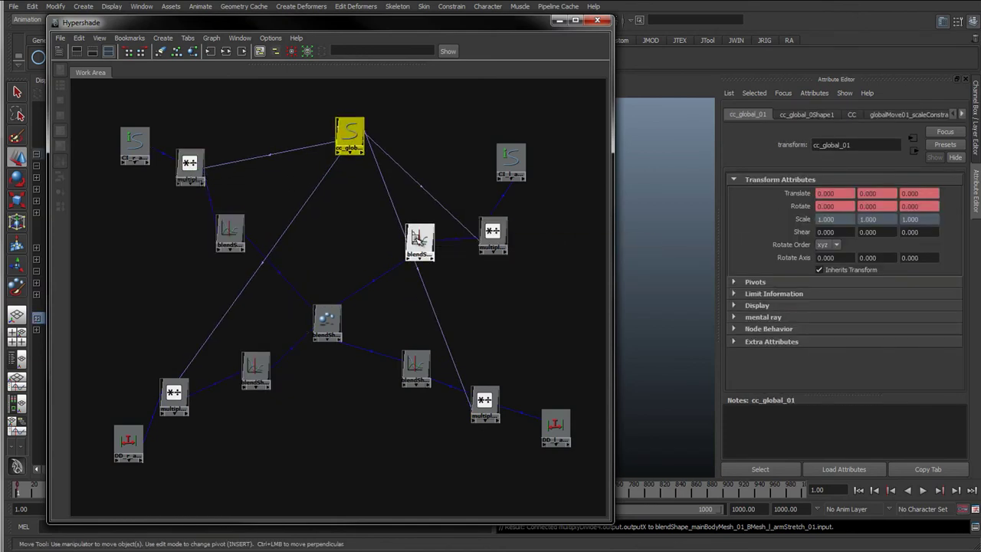
{"action": "left_click_drag", "start_coordinate": [419, 237], "coordinate": [412, 250]}
{"action": "left_click_drag", "start_coordinate": [488, 233], "coordinate": [477, 223]}
{"action": "left_click_drag", "start_coordinate": [190, 163], "coordinate": [194, 173]}
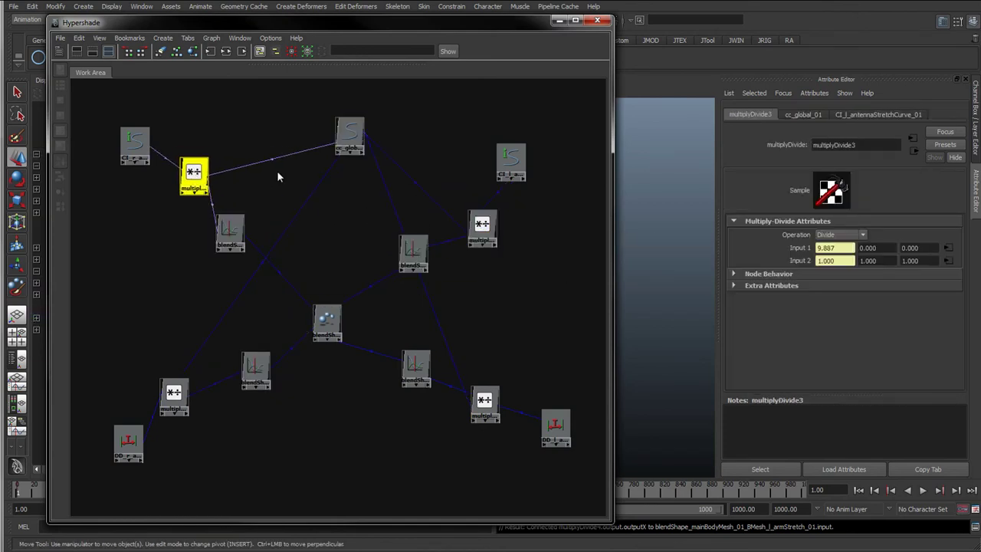
{"action": "left_click_drag", "start_coordinate": [352, 133], "coordinate": [332, 158]}
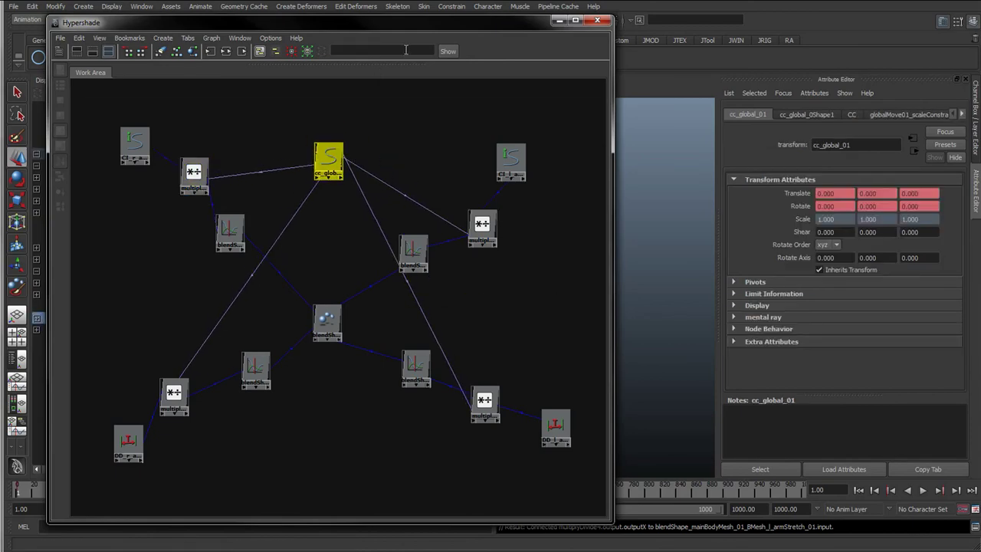
Step: Uncover the rig, set cc_global_01's Global Scale to 36.8, and select the right wrist control
{"action": "left_click_drag", "start_coordinate": [428, 24], "coordinate": [0, 146]}
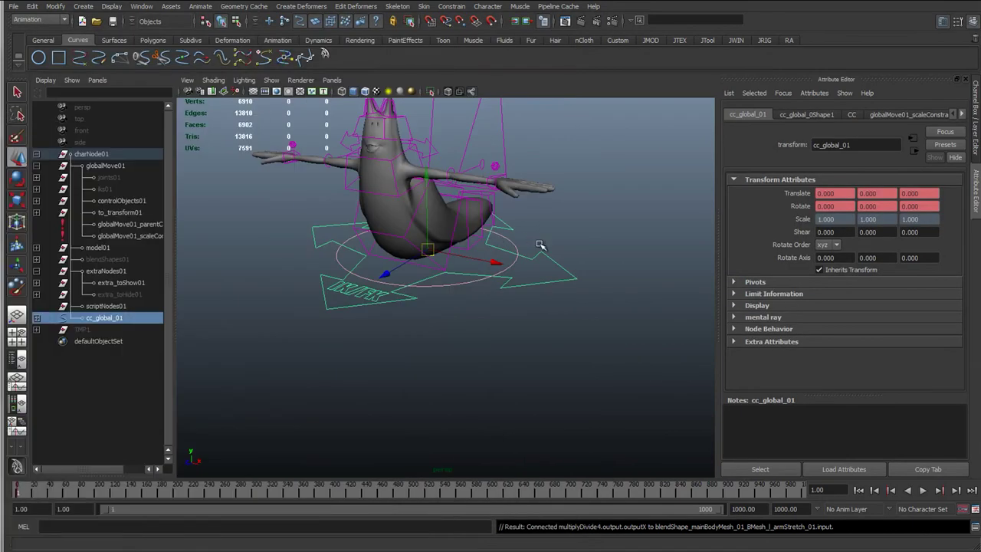
{"action": "left_click", "coordinate": [575, 248]}
{"action": "left_click", "coordinate": [569, 272]}
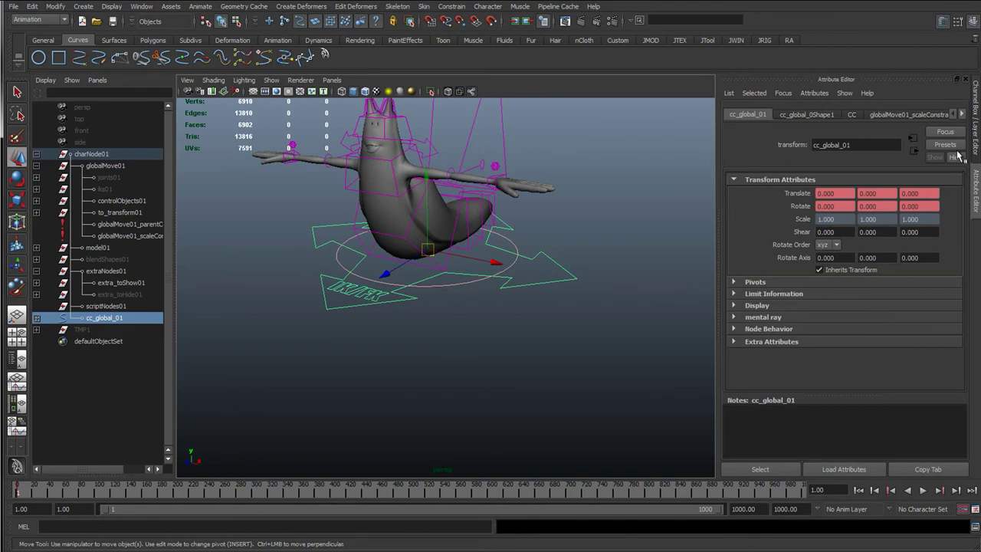
{"action": "left_click", "coordinate": [974, 137]}
{"action": "left_click", "coordinate": [900, 183]}
{"action": "middle_click_drag", "start_coordinate": [394, 240], "coordinate": [493, 329], "text": "alt"}
{"action": "left_click_drag", "start_coordinate": [493, 329], "coordinate": [499, 373], "text": "alt"}
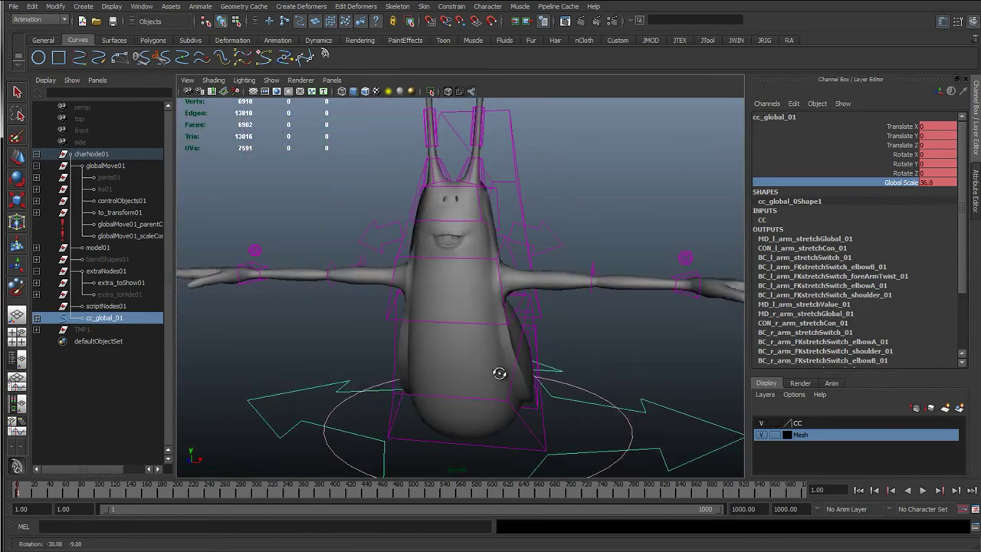
{"action": "left_click", "coordinate": [263, 276]}
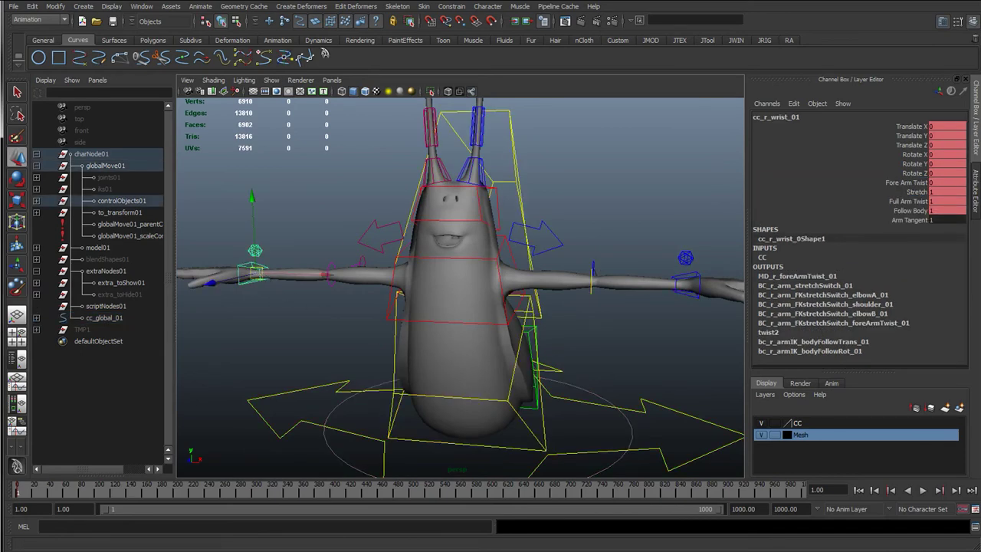
Step: Bring the Hypershade graph back into view and move the right arm's distance node farther from multiplyDivide2
{"action": "left_click_drag", "start_coordinate": [2, 230], "coordinate": [765, 58]}
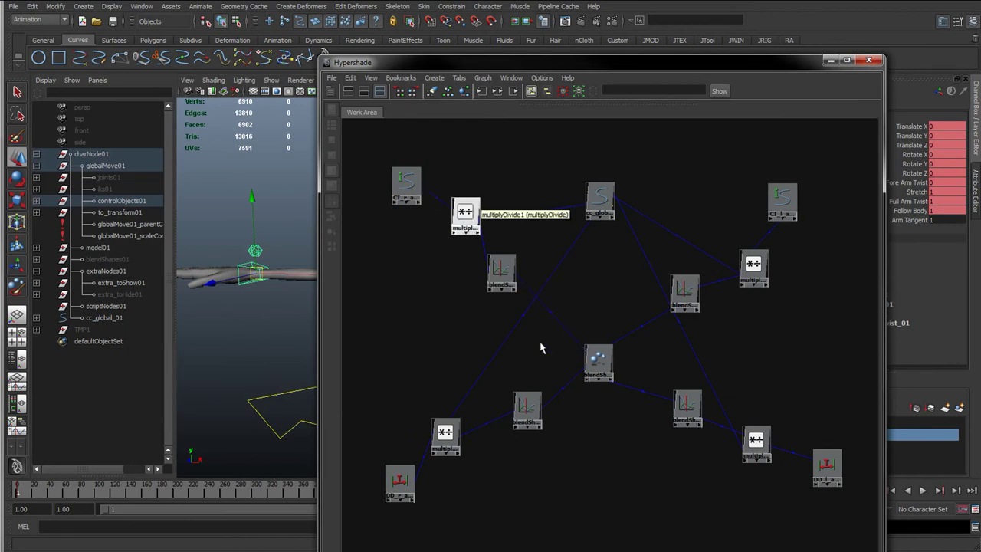
{"action": "left_click_drag", "start_coordinate": [397, 469], "coordinate": [389, 461]}
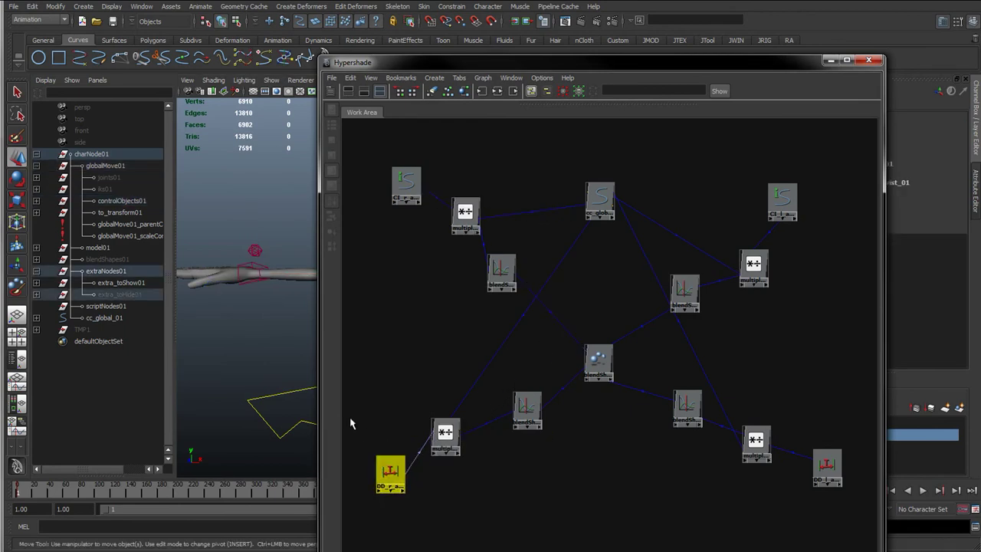
Step: Select multiplyDivide2, uncover the rig, and inspect the node's Input 2X value driven by the global scale
{"action": "scroll", "coordinate": [207, 283], "scroll_direction": "up", "scroll_amount": 5}
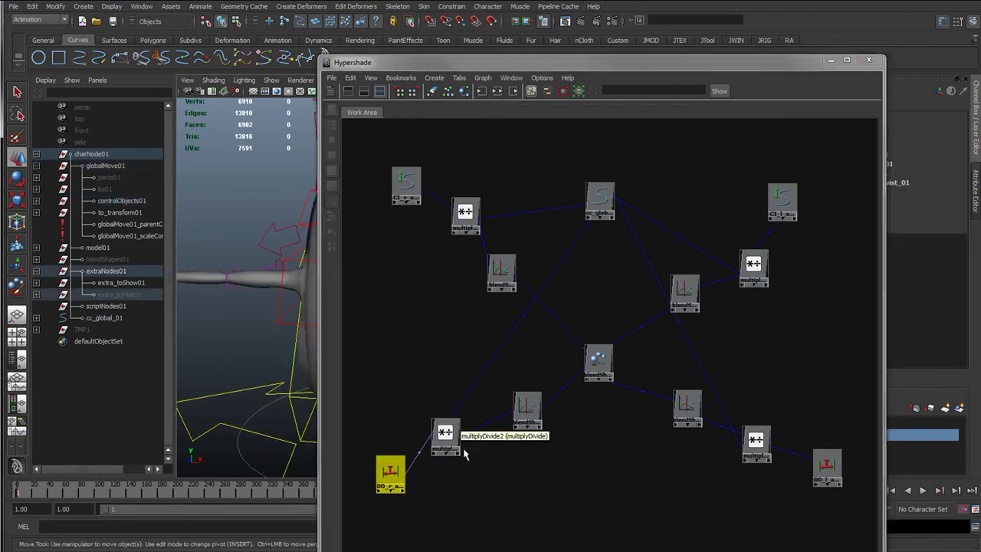
{"action": "left_click", "coordinate": [447, 434]}
{"action": "left_click_drag", "start_coordinate": [755, 62], "coordinate": [696, 62]}
{"action": "left_click", "coordinate": [774, 60]}
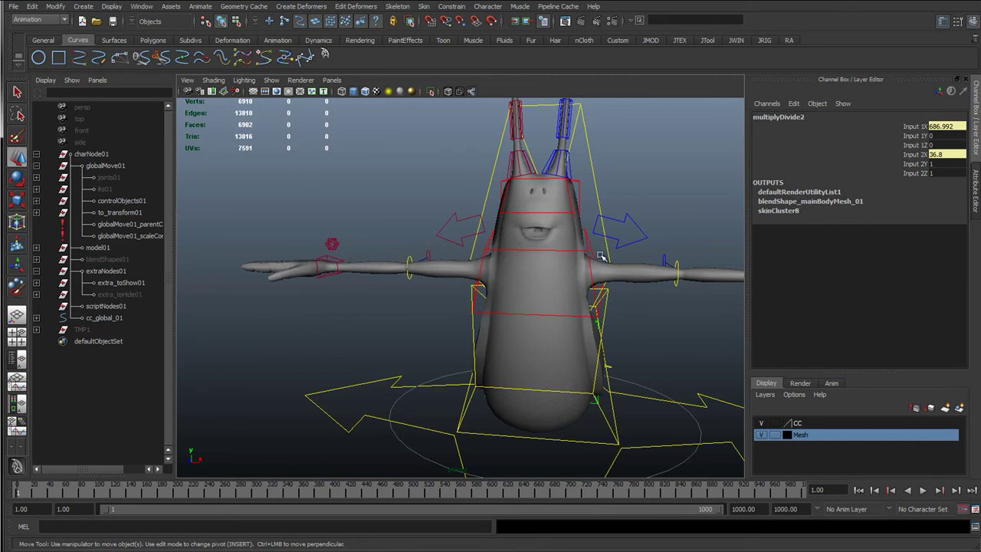
{"action": "left_click", "coordinate": [918, 154]}
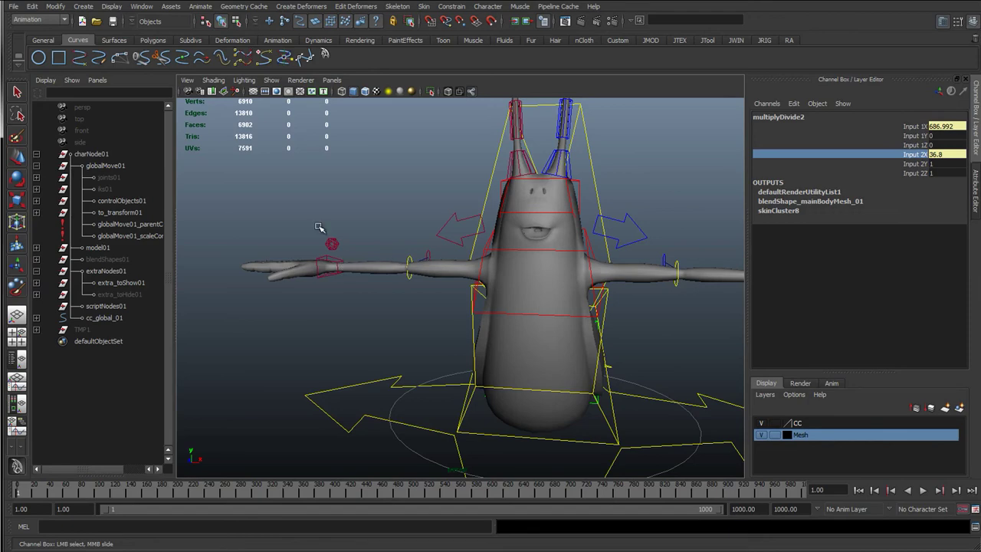
Step: Select the cc_global_01 control, vary its Global Scale interactively, and set it to 1
{"action": "left_click", "coordinate": [362, 375]}
{"action": "key", "text": "w"}
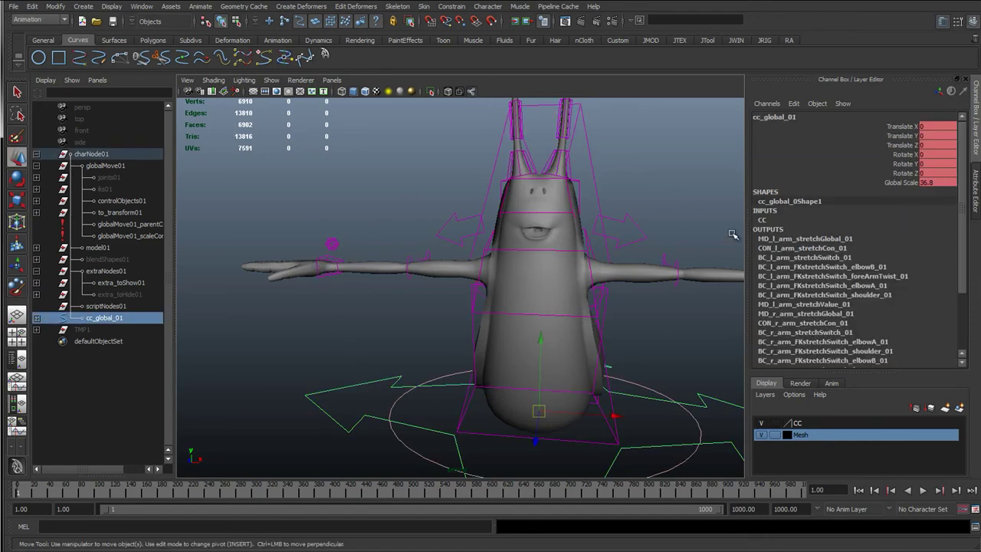
{"action": "left_click", "coordinate": [894, 183]}
{"action": "right_click_drag", "start_coordinate": [573, 226], "coordinate": [541, 234], "text": "alt"}
{"action": "left_click_drag", "start_coordinate": [539, 238], "coordinate": [448, 293], "text": "alt"}
{"action": "middle_click_drag", "start_coordinate": [521, 302], "coordinate": [499, 301]}
{"action": "scroll", "coordinate": [499, 302], "scroll_direction": "up", "scroll_amount": 5}
{"action": "middle_click_drag", "start_coordinate": [499, 302], "coordinate": [422, 303]}
{"action": "left_click", "coordinate": [930, 184]}
{"action": "type", "text": "1"}
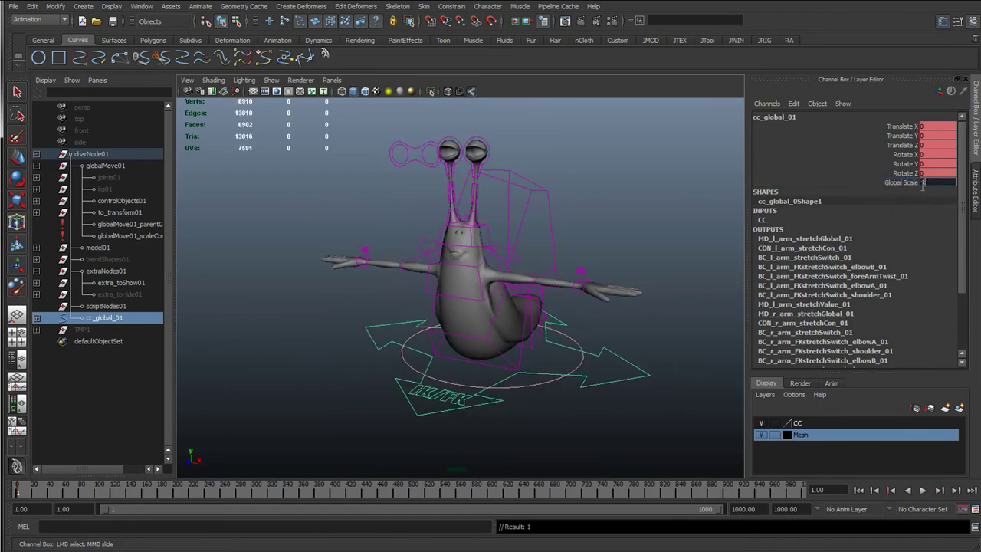
{"action": "key", "text": "Return"}
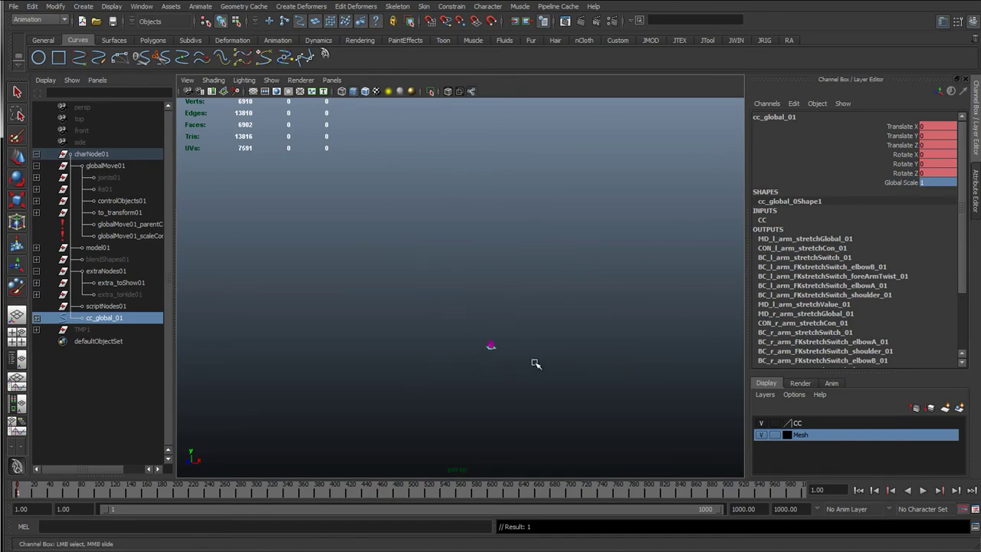
Step: Frame the rig and reduce cc_global_01's Global Scale to 0.1
{"action": "key", "text": "f"}
{"action": "left_click_drag", "start_coordinate": [471, 320], "coordinate": [449, 342], "text": "alt"}
{"action": "scroll", "coordinate": [453, 349], "scroll_direction": "up", "scroll_amount": 3}
{"action": "middle_click_drag", "start_coordinate": [457, 368], "coordinate": [490, 386], "text": "alt"}
{"action": "scroll", "coordinate": [492, 385], "scroll_direction": "up", "scroll_amount": 2}
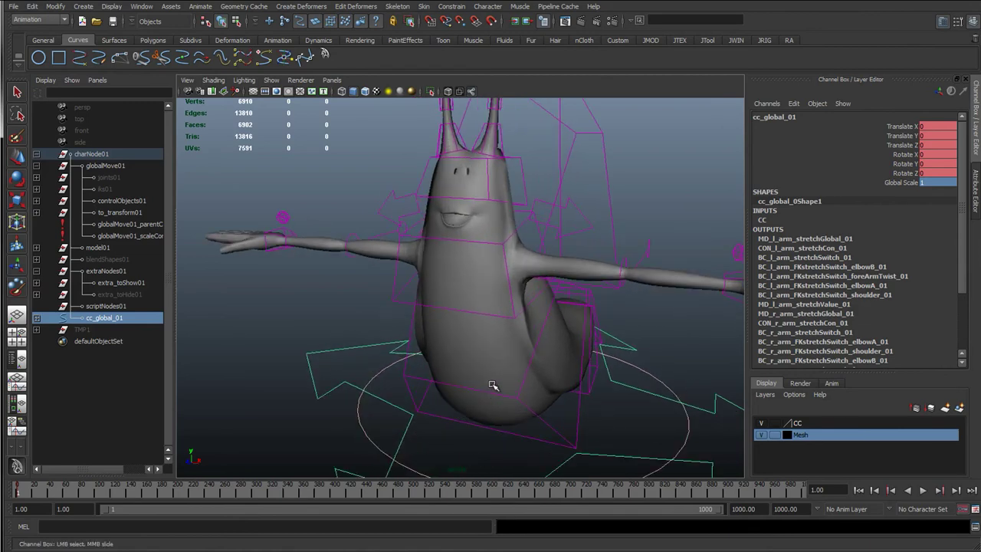
{"action": "left_click_drag", "start_coordinate": [493, 385], "coordinate": [445, 335], "text": "alt"}
{"action": "key", "text": "r"}
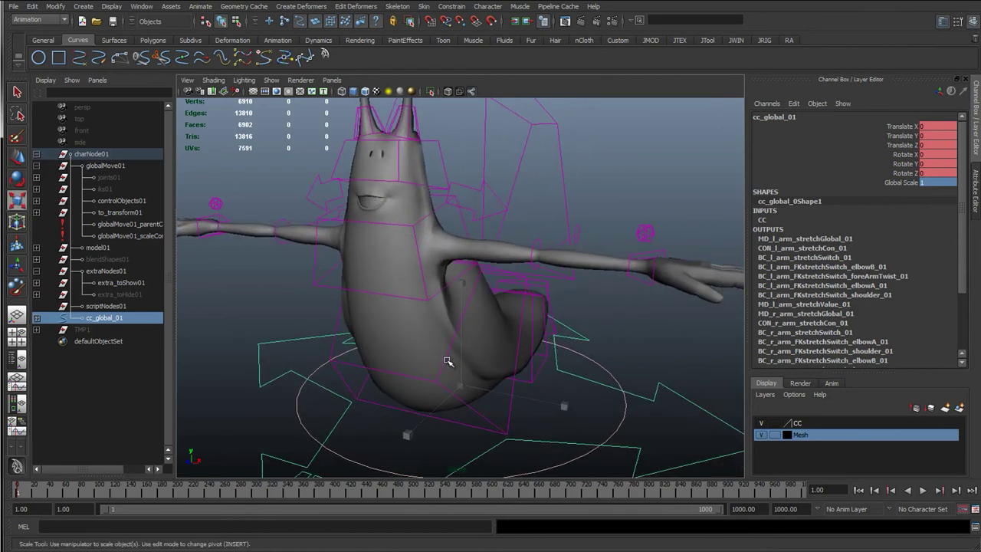
{"action": "left_click", "coordinate": [901, 182]}
{"action": "middle_click_drag", "start_coordinate": [586, 331], "coordinate": [495, 337]}
{"action": "scroll", "coordinate": [507, 400], "scroll_direction": "up", "scroll_amount": 5}
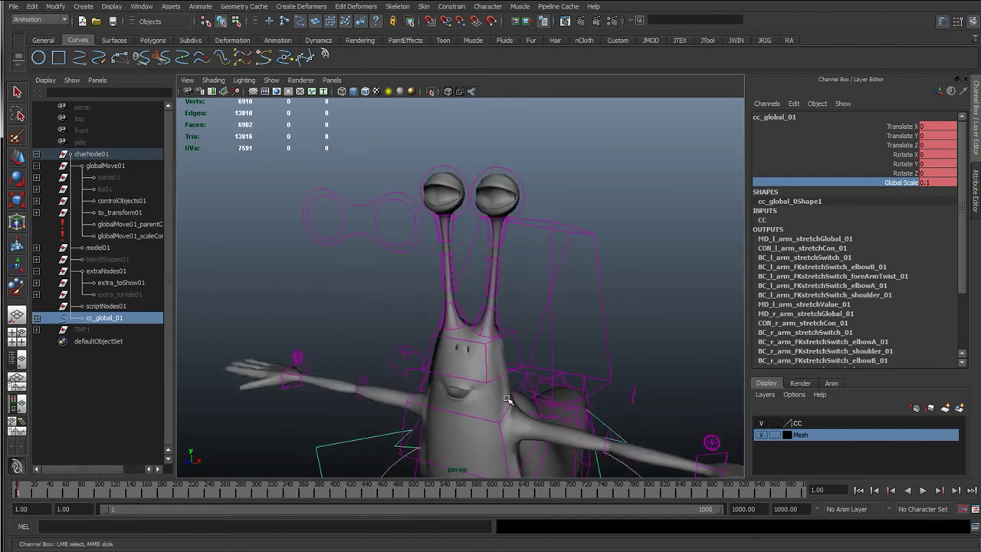
Step: Select the left wrist control, test moving it to check the arm's stretch shape, and undo the test
{"action": "left_click_drag", "start_coordinate": [508, 399], "coordinate": [466, 353], "text": "alt"}
{"action": "left_click", "coordinate": [655, 327]}
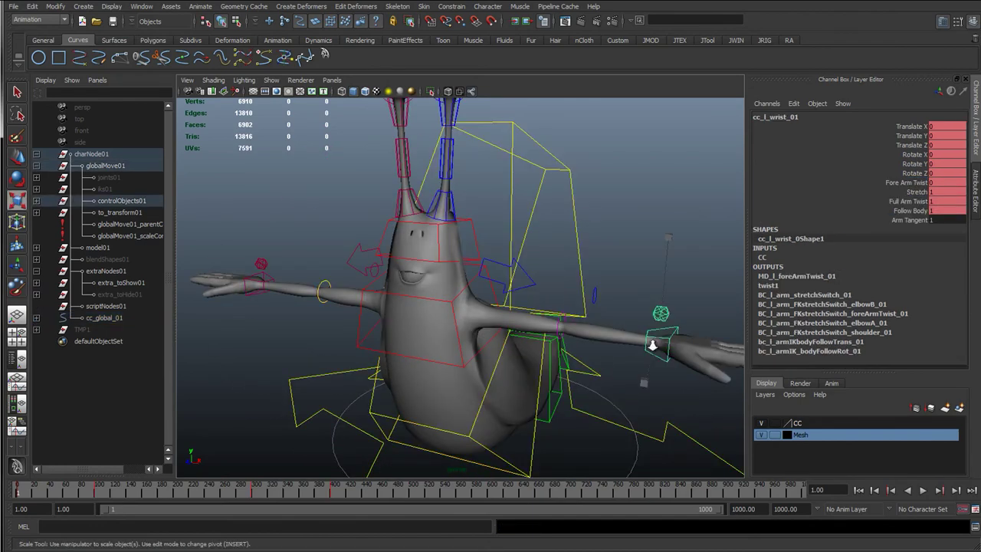
{"action": "key", "text": "w"}
{"action": "left_click_drag", "start_coordinate": [654, 328], "coordinate": [488, 328], "text": "alt"}
{"action": "key", "text": "ctrl+z"}
{"action": "key", "text": "ctrl+z"}
Step: Lower the left eye control to about Translate X -0.56 and Translate Y -6.66 to test the left antenna's stretch shape
{"action": "left_click_drag", "start_coordinate": [420, 238], "coordinate": [404, 170], "text": "alt"}
{"action": "middle_click_drag", "start_coordinate": [404, 170], "coordinate": [497, 307], "text": "alt"}
{"action": "right_click_drag", "start_coordinate": [497, 307], "coordinate": [518, 303], "text": "alt"}
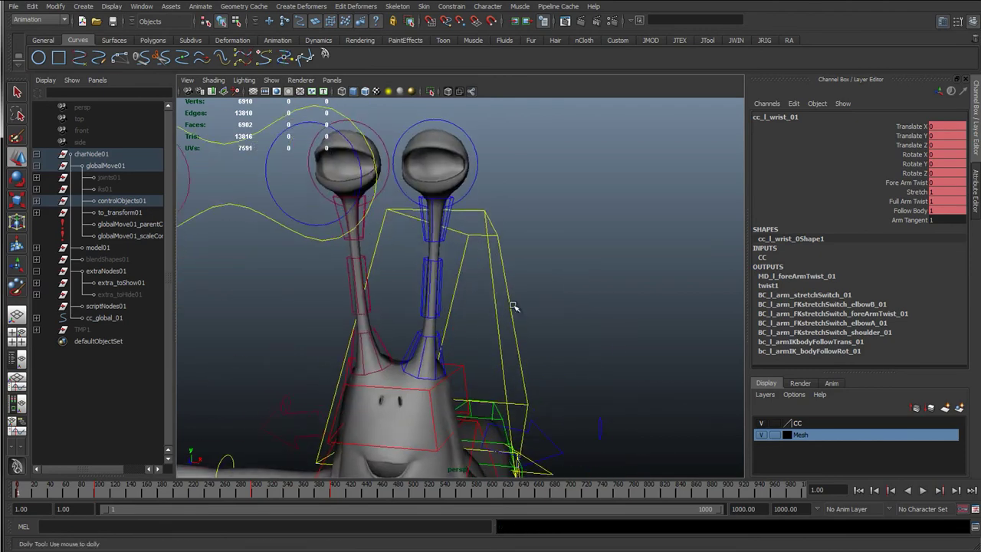
{"action": "left_click", "coordinate": [475, 169]}
{"action": "left_click_drag", "start_coordinate": [436, 107], "coordinate": [435, 193]}
{"action": "left_click", "coordinate": [507, 246]}
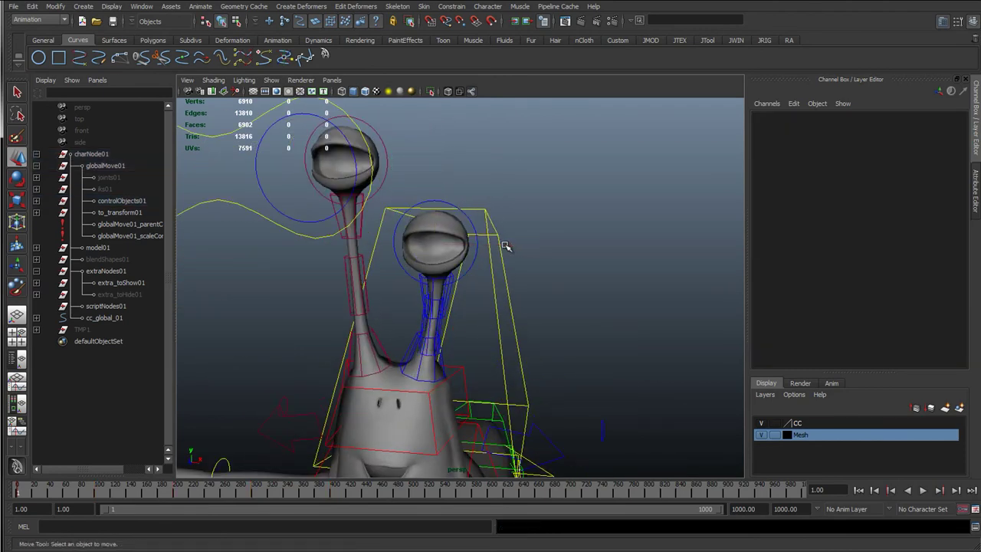
{"action": "key", "text": "ctrl+z"}
{"action": "left_click_drag", "start_coordinate": [506, 244], "coordinate": [499, 245]}
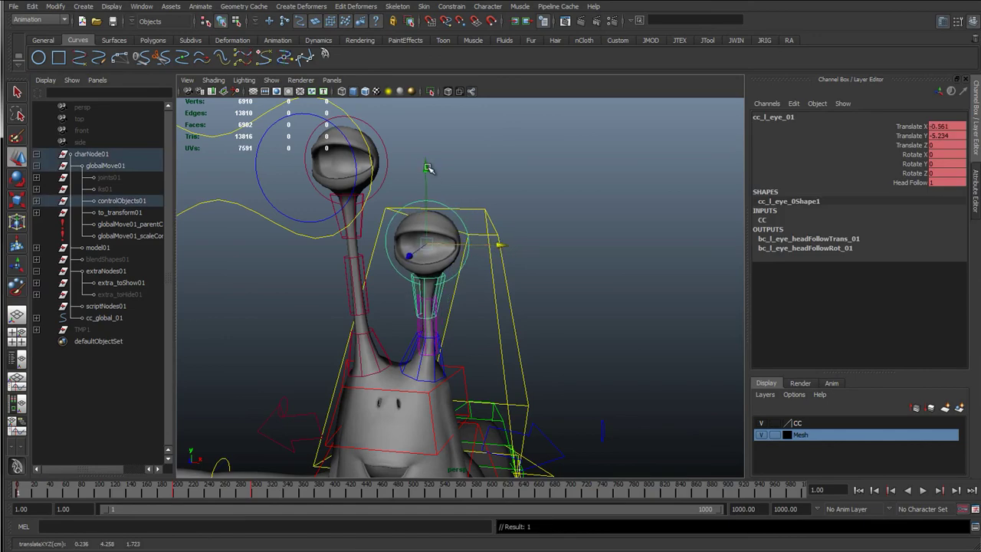
{"action": "left_click_drag", "start_coordinate": [432, 168], "coordinate": [431, 209]}
Step: Adjust the left eye control's height to about Translate Y -8.03 while examining the compressed antenna stalk up close
{"action": "right_click_drag", "start_coordinate": [404, 241], "coordinate": [449, 212], "text": "alt"}
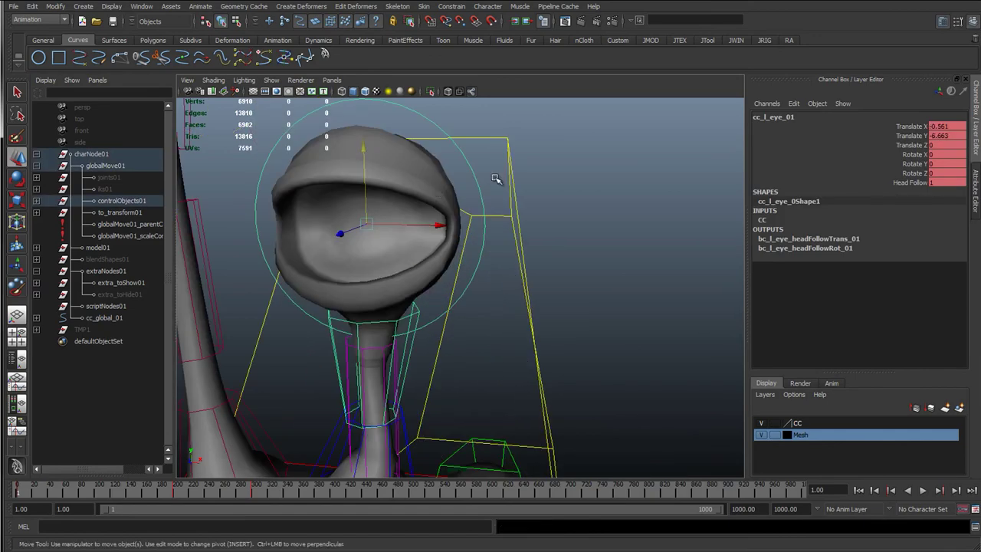
{"action": "middle_click_drag", "start_coordinate": [499, 181], "coordinate": [503, 216]}
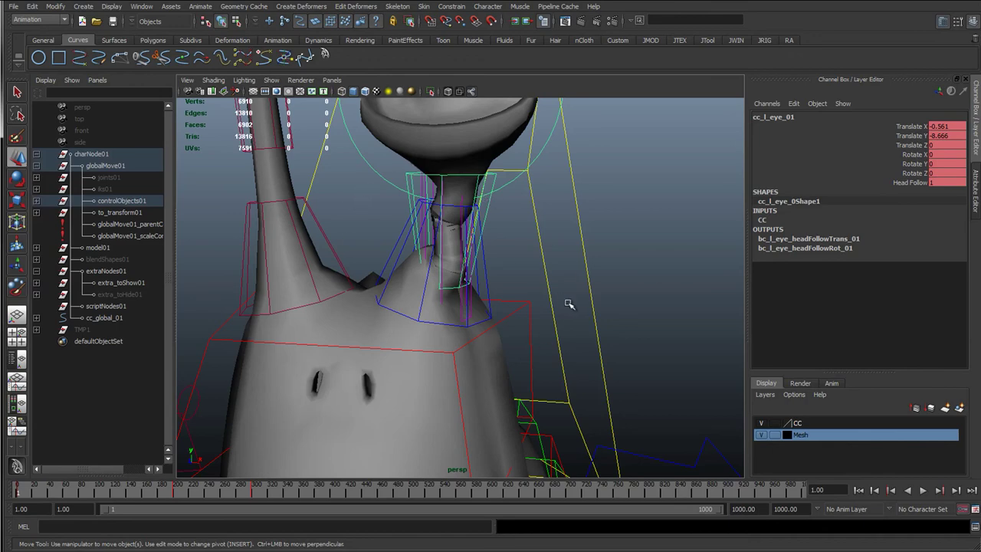
{"action": "middle_click_drag", "start_coordinate": [568, 304], "coordinate": [478, 205]}
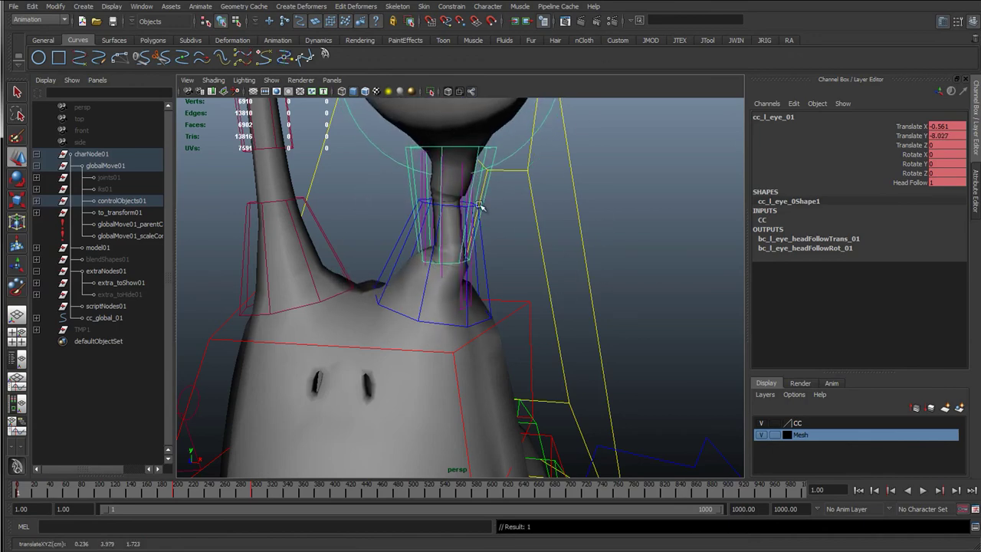
Step: Reset the left eye control's Translate X and Translate Y to 0
{"action": "scroll", "coordinate": [500, 241], "scroll_direction": "down", "scroll_amount": 10}
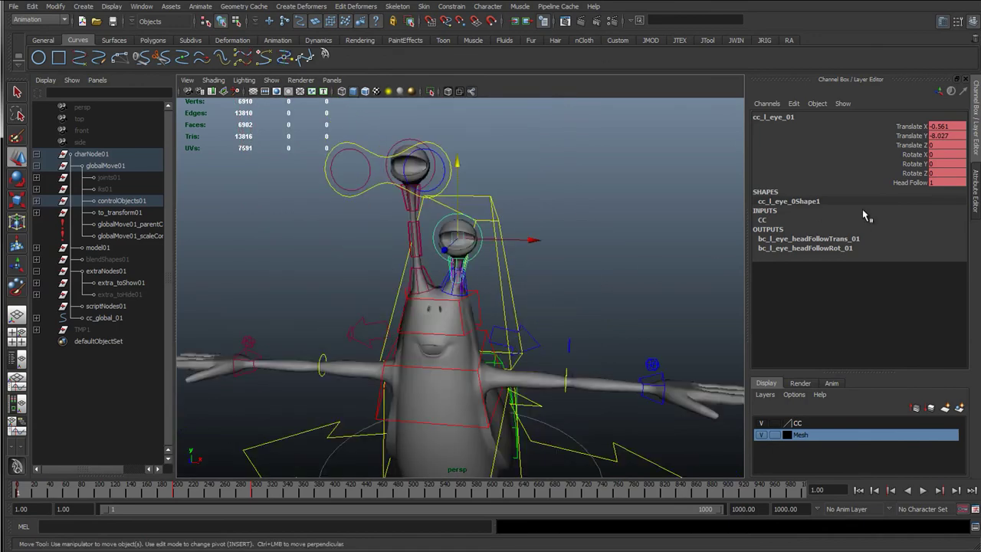
{"action": "left_click_drag", "start_coordinate": [940, 135], "coordinate": [942, 130]}
{"action": "type", "text": "0"}
{"action": "key", "text": "Return"}
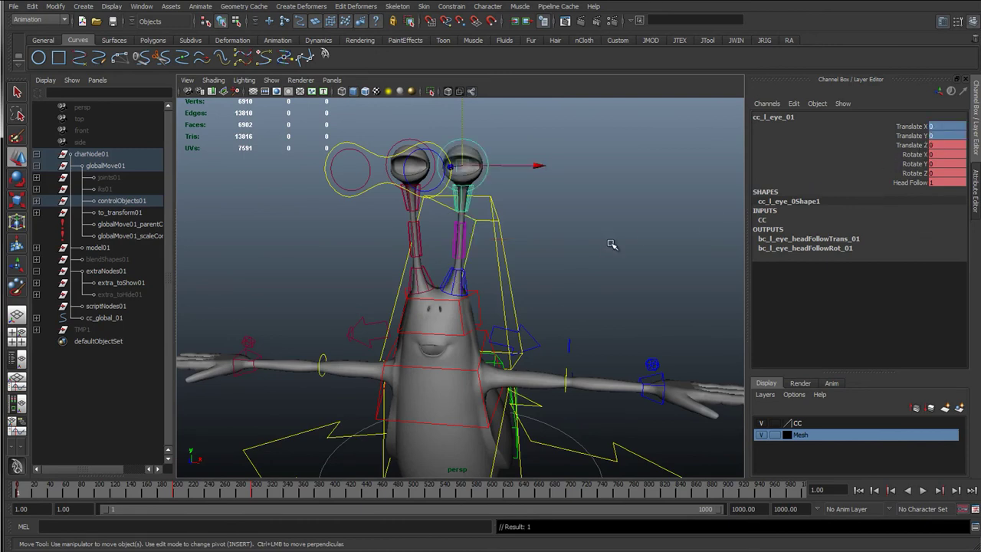
Step: Lower the left eye control once more as a test, return its Translate Y to 0, and deselect it
{"action": "mouse_move", "coordinate": [585, 227]}
{"action": "middle_mouse_down"}
{"action": "mouse_move", "coordinate": [586, 257]}
{"action": "mouse_move", "coordinate": [572, 225]}
{"action": "middle_mouse_up"}
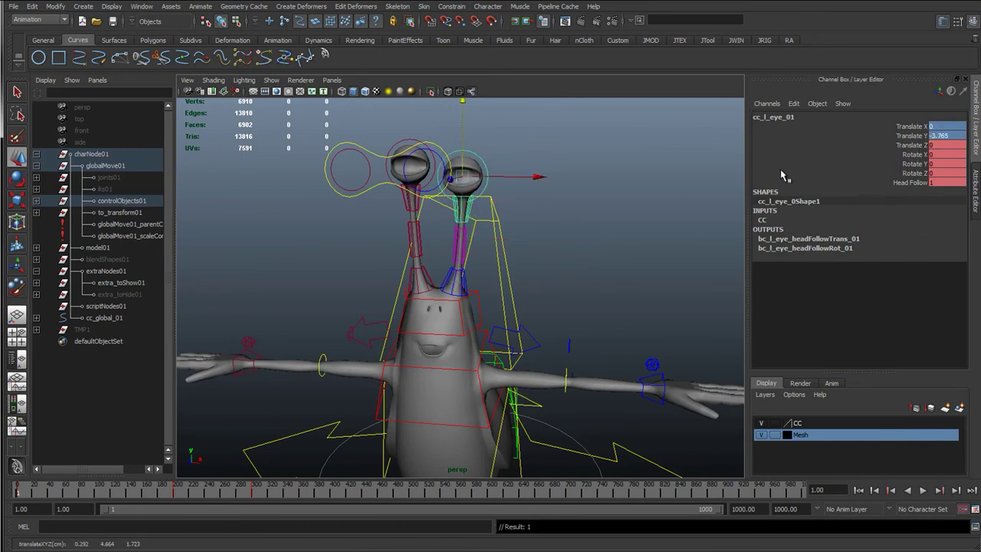
{"action": "key", "text": "ctrl+z"}
{"action": "double_click", "coordinate": [962, 135]}
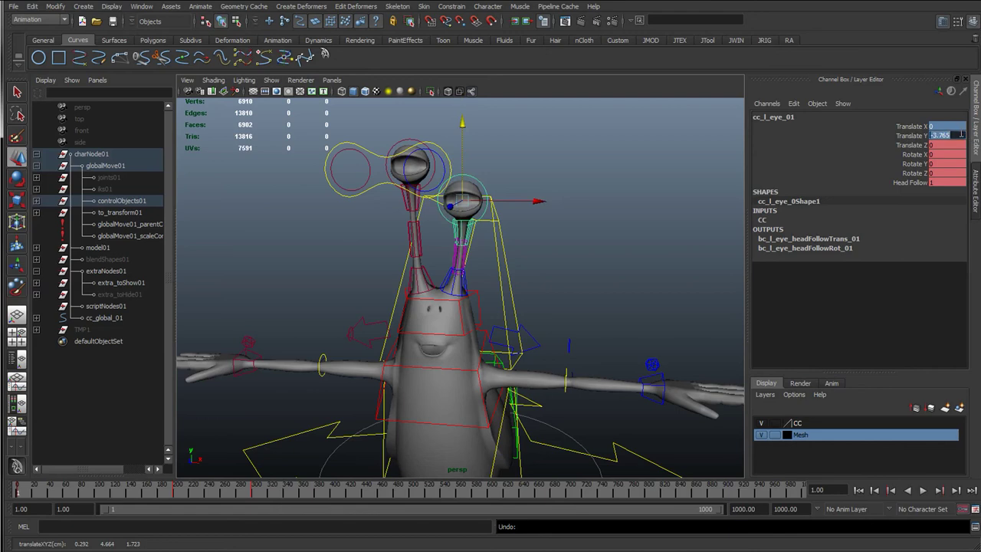
{"action": "type", "text": "0"}
{"action": "key", "text": "Return"}
{"action": "left_click", "coordinate": [557, 229]}
Step: Bring the Hypershade graph back into view and rename multiplyDivide1 as MD_r_antennaStretchGlobalScale_01
{"action": "scroll", "coordinate": [547, 252], "scroll_direction": "down", "scroll_amount": 6}
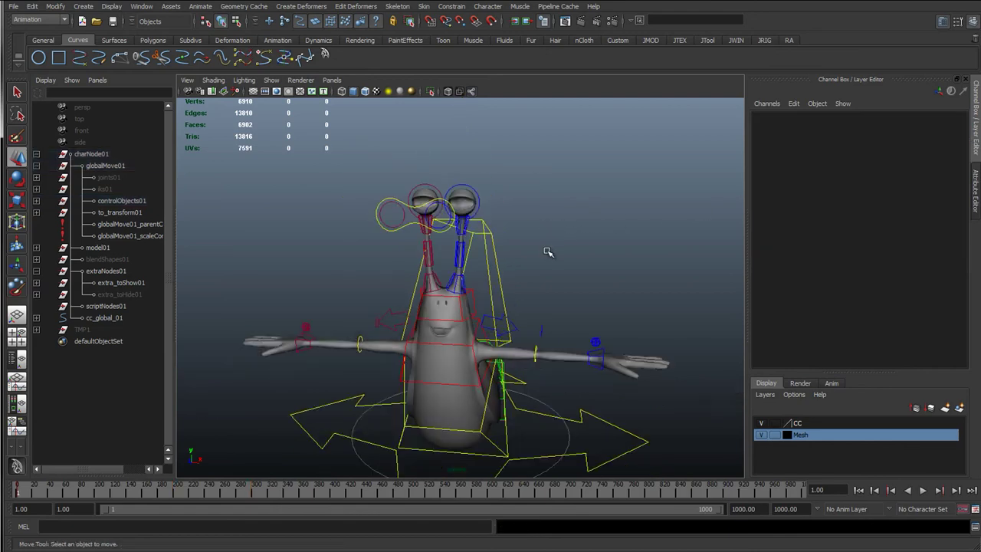
{"action": "left_click_drag", "start_coordinate": [547, 252], "coordinate": [494, 271], "text": "alt"}
{"action": "left_click_drag", "start_coordinate": [368, 276], "coordinate": [109, 307], "text": "alt"}
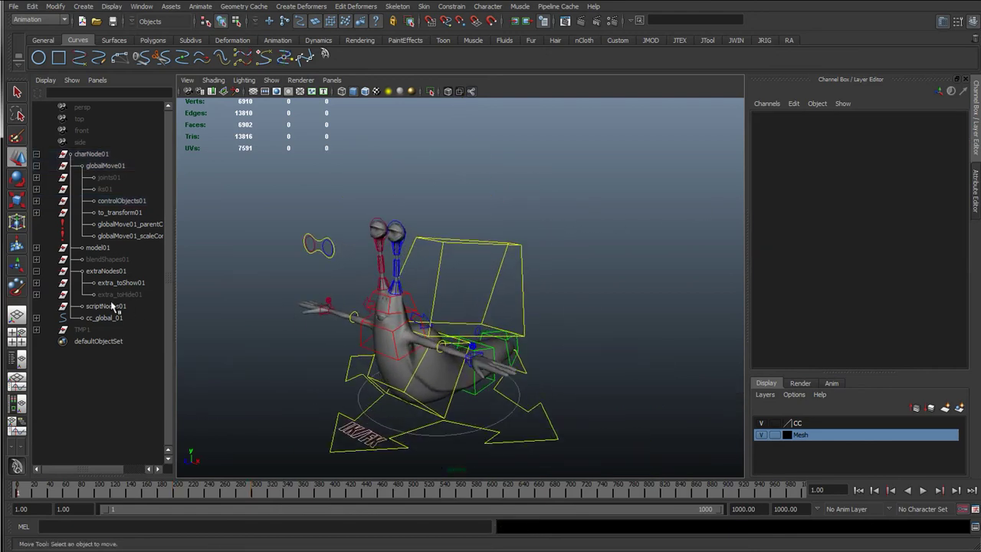
{"action": "left_click_drag", "start_coordinate": [2, 98], "coordinate": [535, 37]}
{"action": "left_click", "coordinate": [244, 181]}
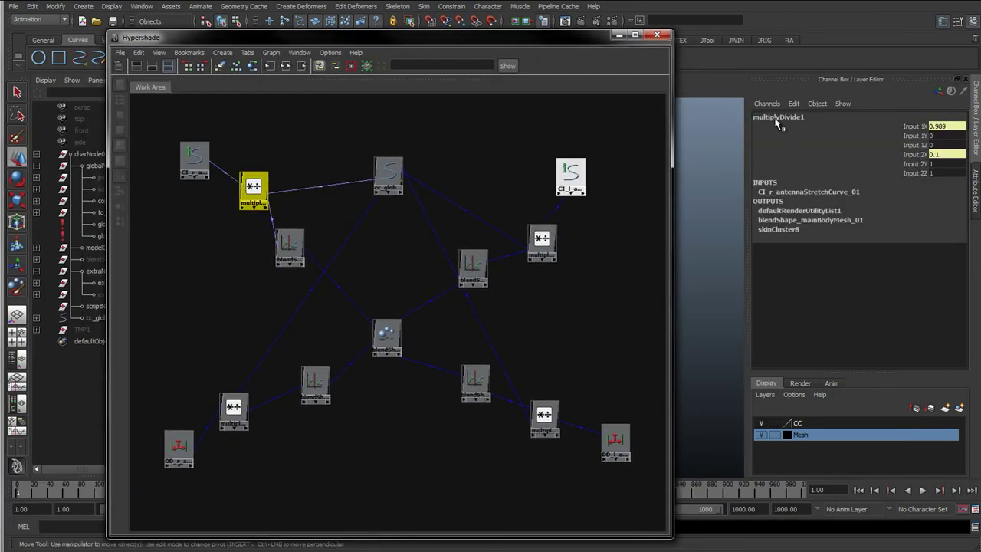
{"action": "left_click", "coordinate": [796, 119]}
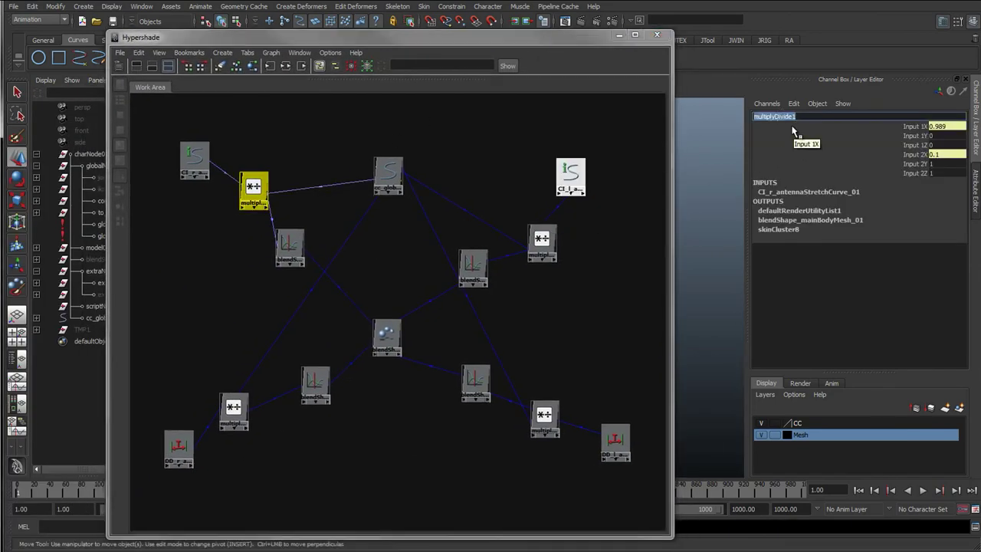
{"action": "type", "text": "MD_r_antennaSt"}
{"action": "type", "text": "retchGlobalScale_01"}
{"action": "key", "text": "Return"}
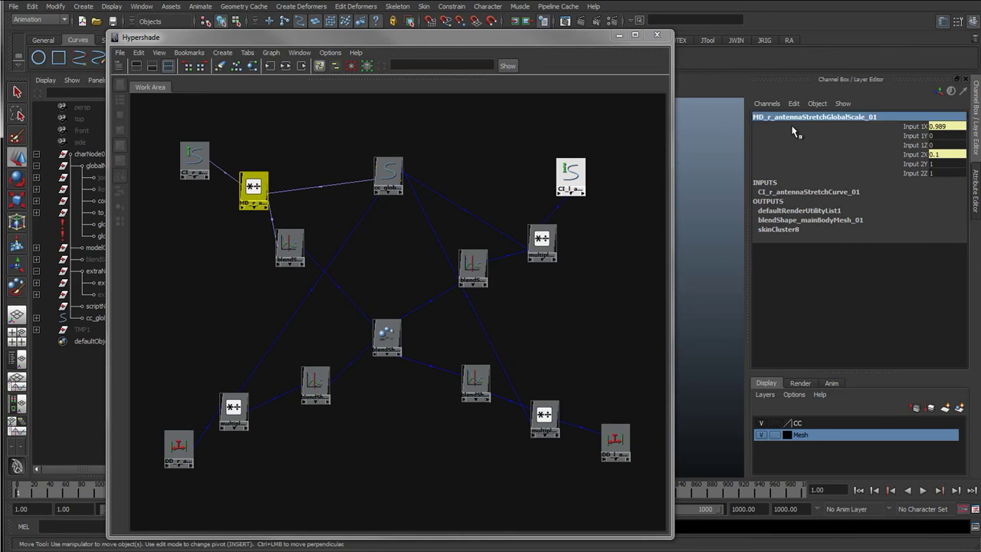
Step: Copy the right antenna node's name and rename multiplyDivide3 as MD_l_antennaStretchGlobalScale_01
{"action": "left_click", "coordinate": [790, 116]}
{"action": "key", "text": "ctrl+c"}
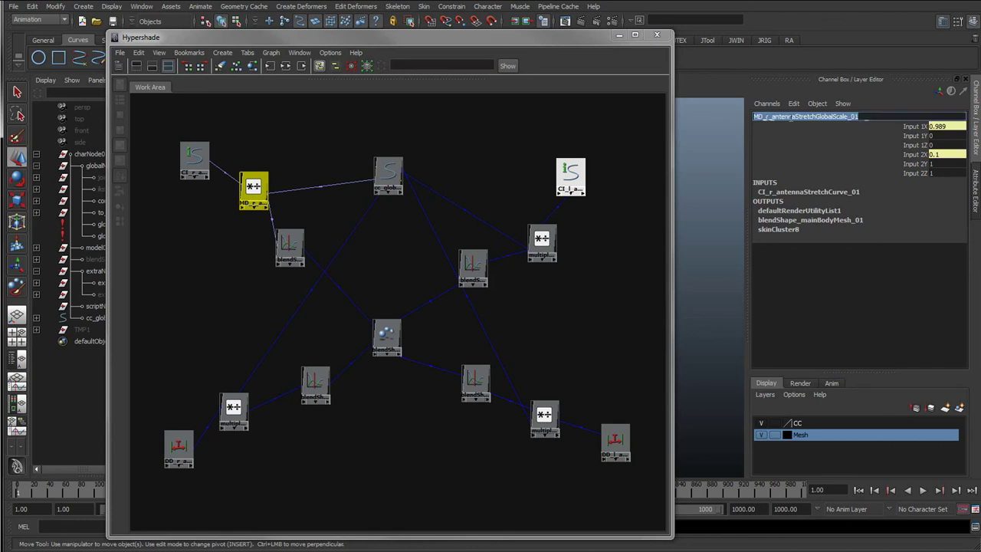
{"action": "left_click", "coordinate": [529, 236]}
{"action": "left_click", "coordinate": [773, 117]}
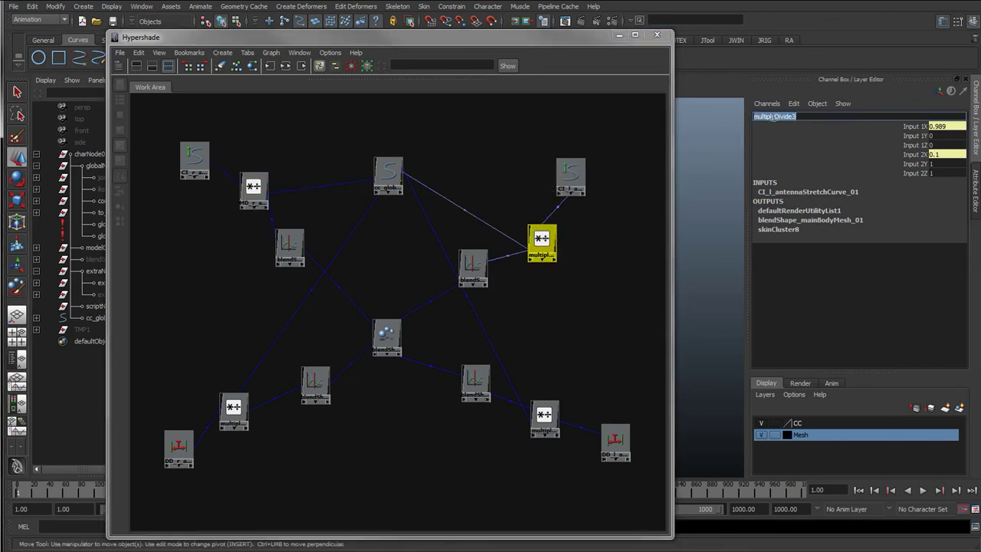
{"action": "key", "text": "ctrl+v"}
{"action": "type", "text": "l"}
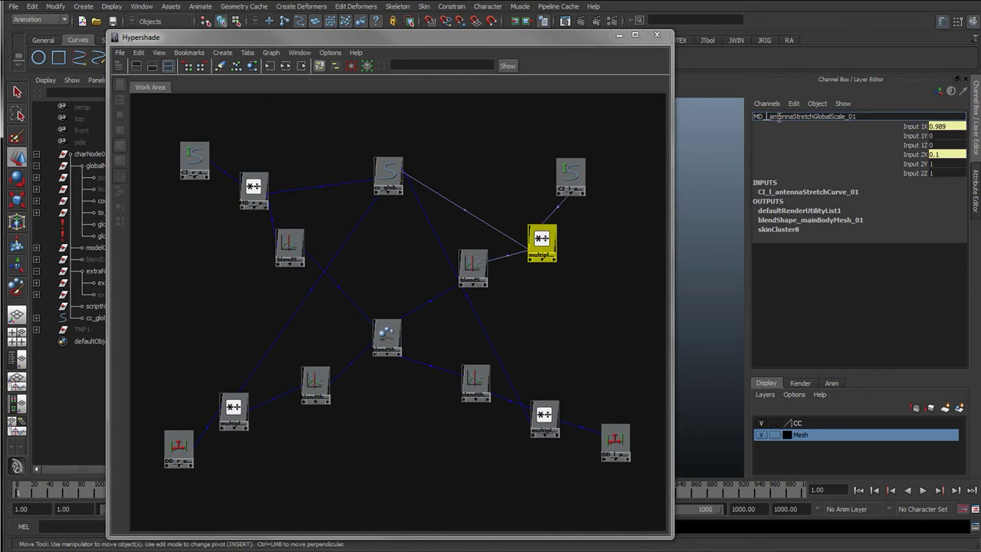
{"action": "key", "text": "Return"}
Step: Copy the left antenna node's name and rename multiplyDivide4 as MD_l_armStretchGlobalScale_01
{"action": "key", "text": "ctrl+c"}
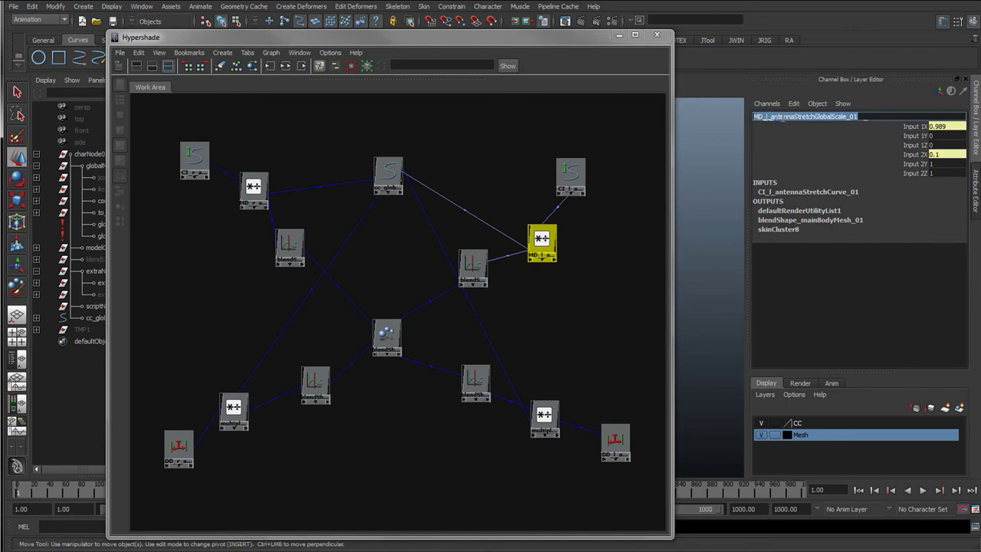
{"action": "left_click", "coordinate": [544, 415]}
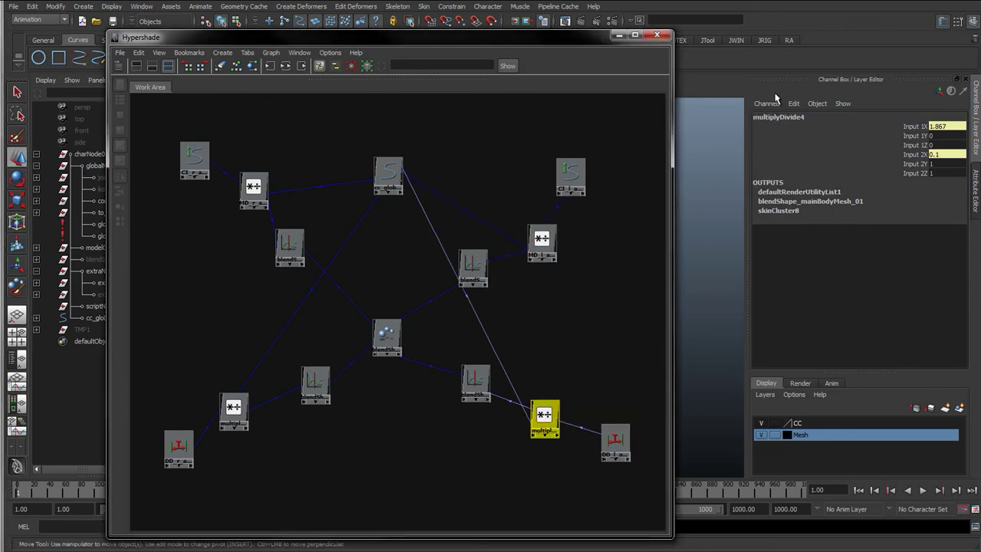
{"action": "left_click", "coordinate": [778, 117]}
{"action": "key", "text": "ctrl+v"}
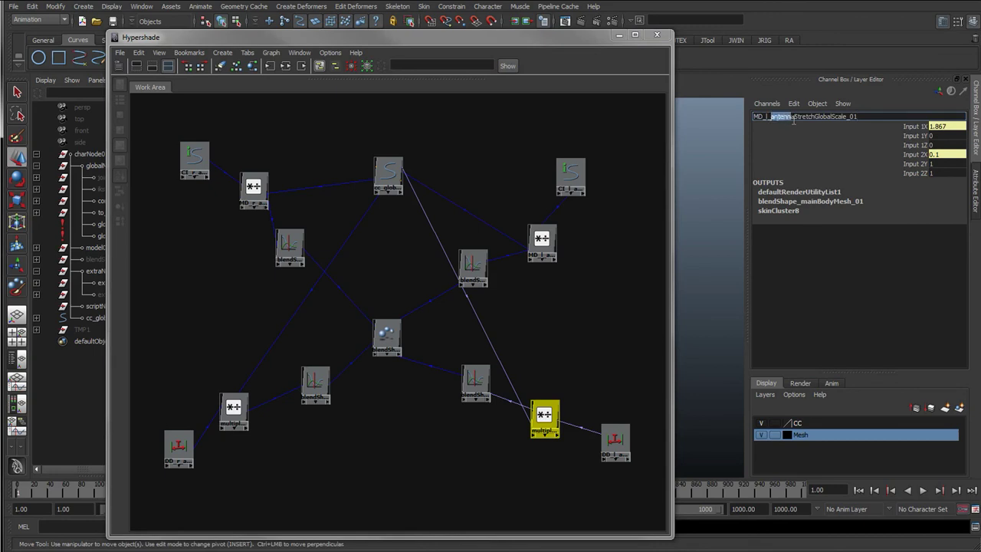
{"action": "type", "text": "arm"}
{"action": "key", "text": "Return"}
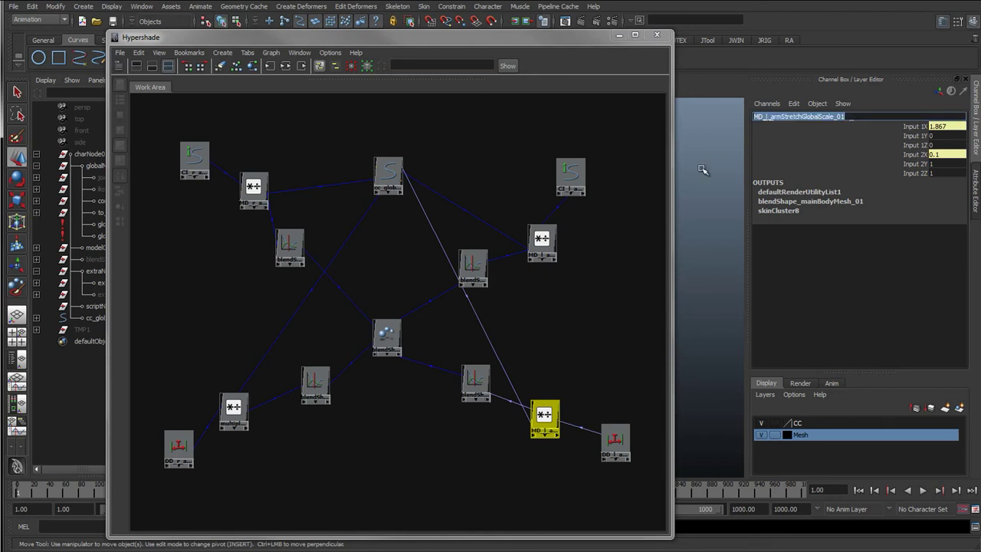
Step: Rename the multiplyDivide2 node as MD_r_armStretchGlobalScale_01 and clear the selection
{"action": "left_click", "coordinate": [233, 407]}
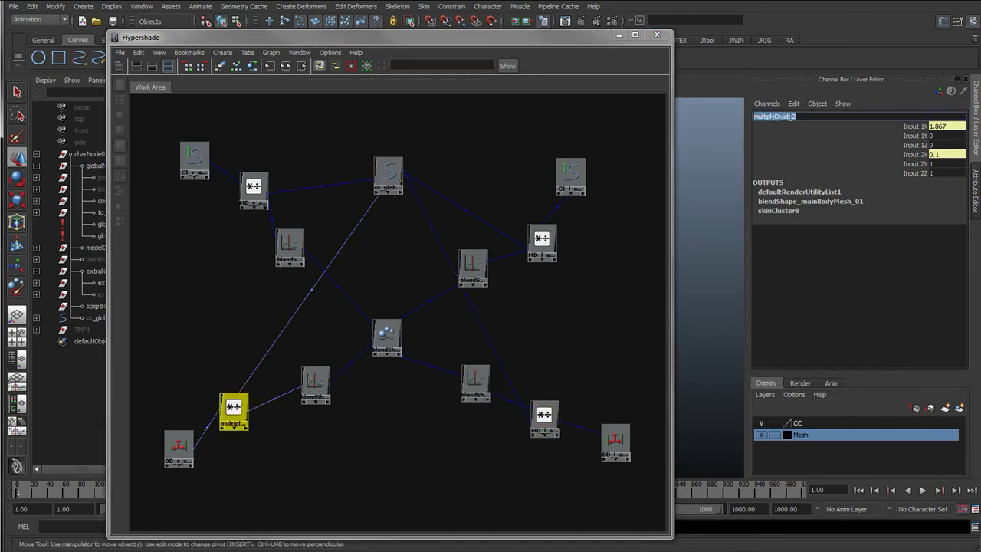
{"action": "type", "text": "MD_l_armStretchGlobalScale_01"}
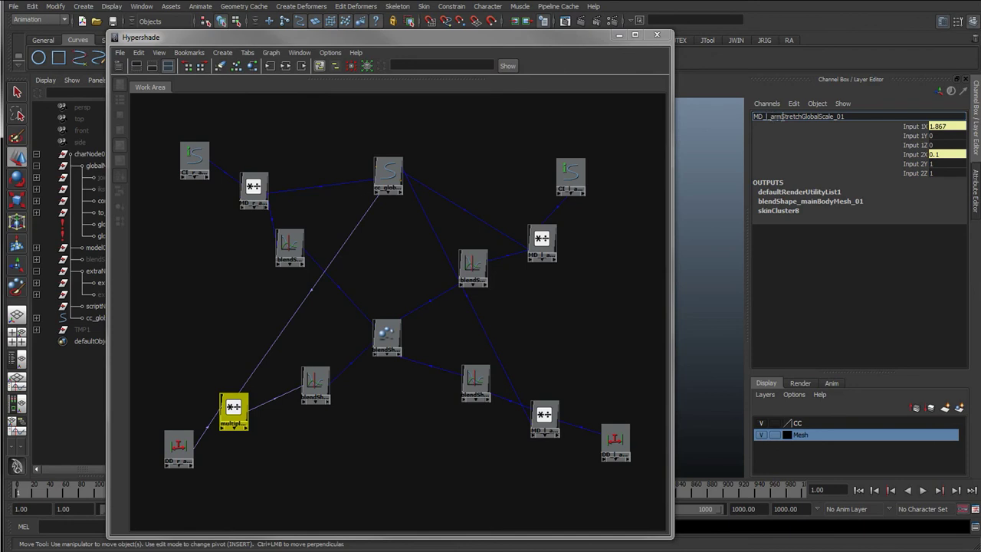
{"action": "left_click", "coordinate": [772, 116]}
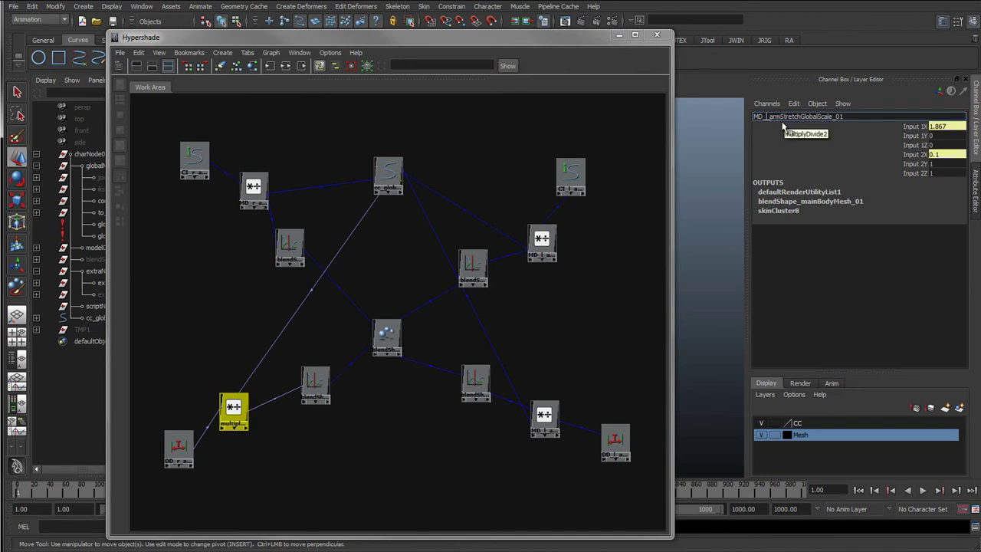
{"action": "key", "text": "BackSpace"}
{"action": "type", "text": "r"}
{"action": "key", "text": "Return"}
{"action": "left_click", "coordinate": [712, 159]}
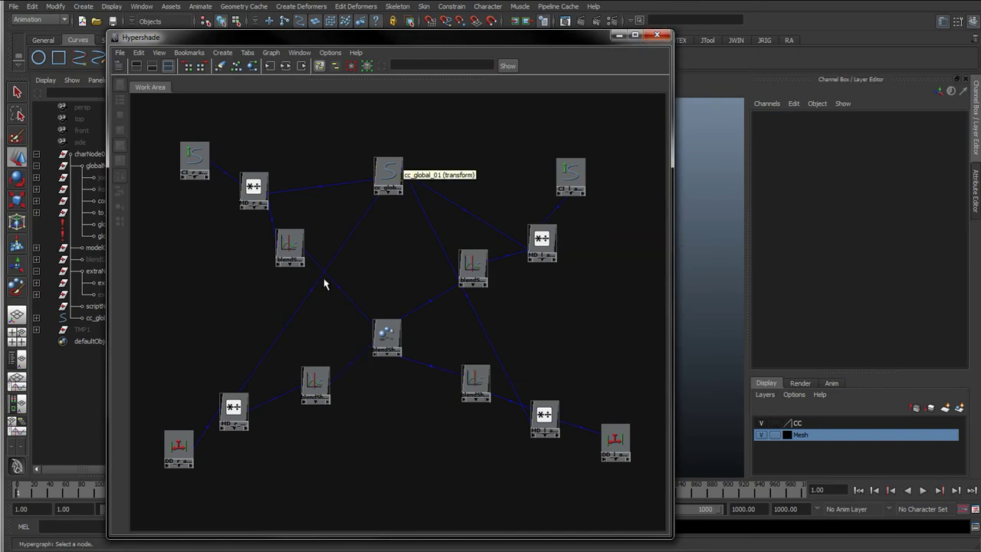
Step: Tidy the Hypershade graph by centering cc_global_01 between the two antenna Divide nodes and aligning the nodes around it
{"action": "left_click", "coordinate": [381, 165]}
{"action": "left_click_drag", "start_coordinate": [381, 164], "coordinate": [377, 228]}
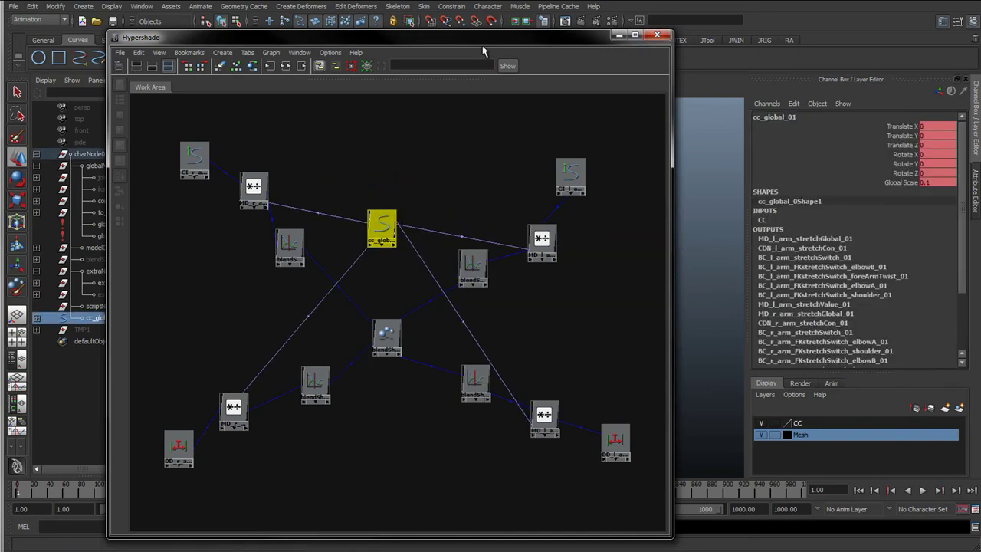
{"action": "left_click_drag", "start_coordinate": [499, 37], "coordinate": [500, 416]}
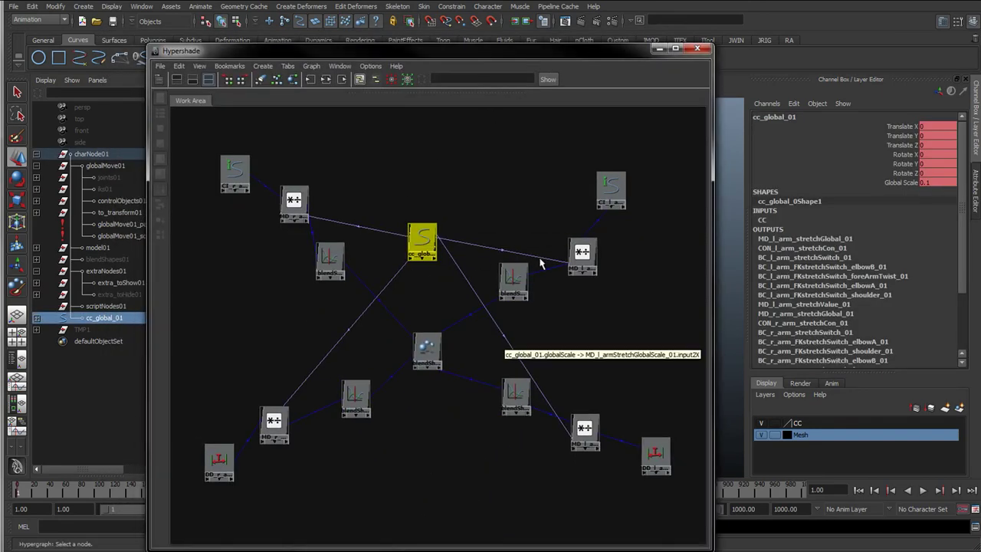
{"action": "left_click_drag", "start_coordinate": [566, 259], "coordinate": [538, 240]}
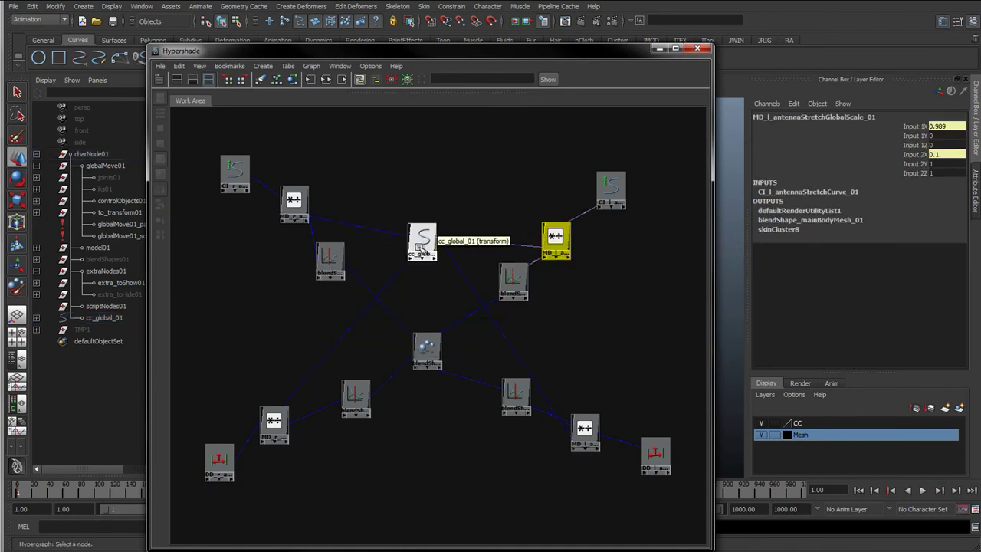
{"action": "left_click_drag", "start_coordinate": [420, 244], "coordinate": [418, 234]}
{"action": "left_click_drag", "start_coordinate": [326, 259], "coordinate": [335, 262]}
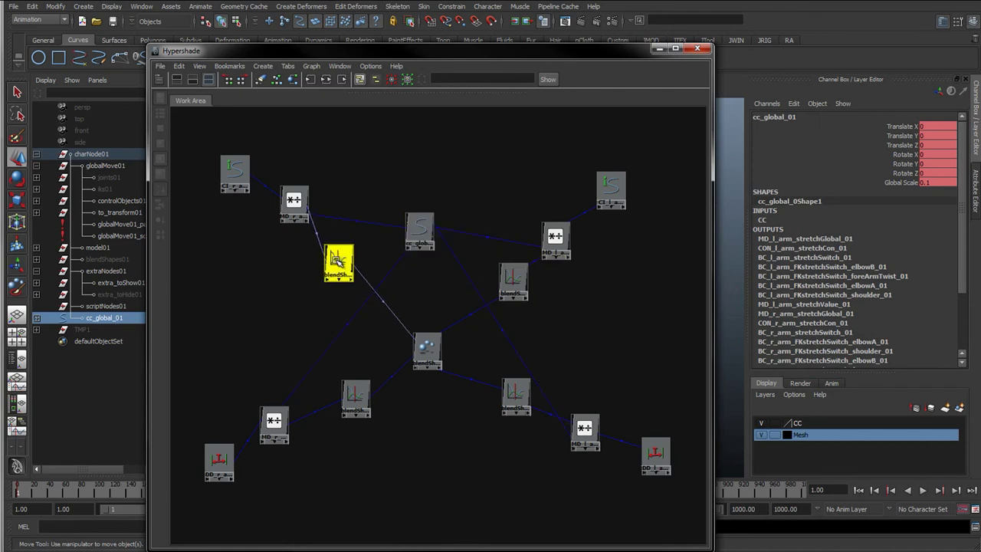
{"action": "left_click_drag", "start_coordinate": [292, 204], "coordinate": [284, 211]}
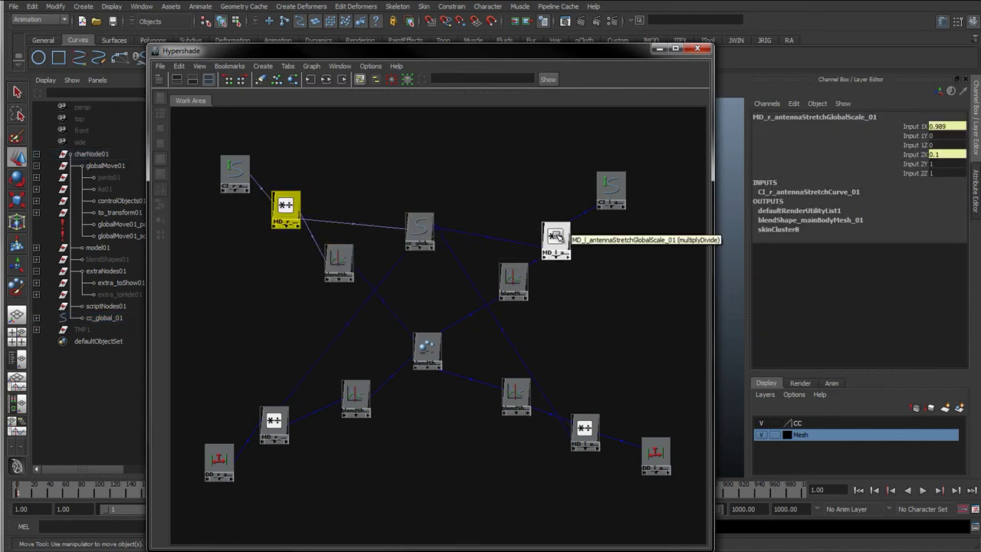
{"action": "left_click_drag", "start_coordinate": [558, 235], "coordinate": [558, 226]}
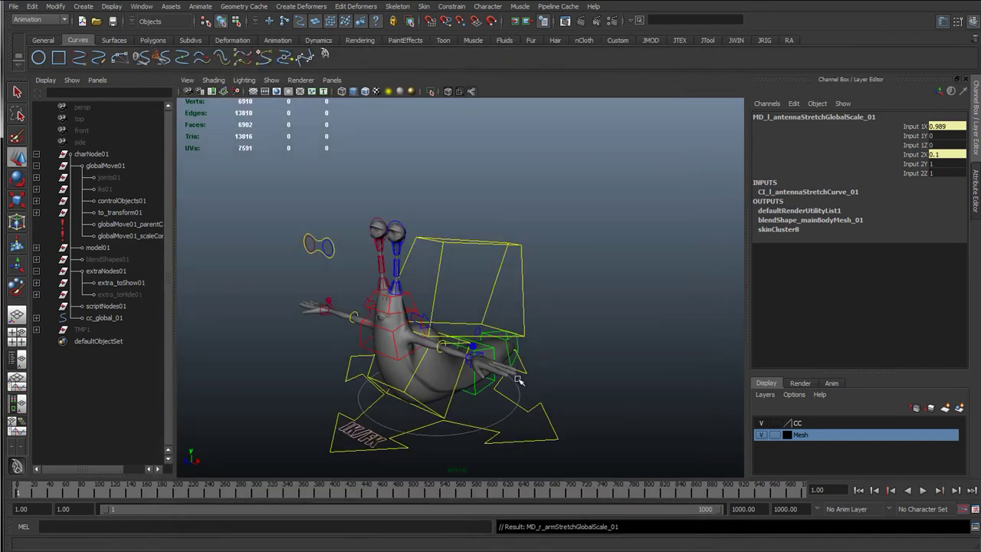
Step: Select the cc_global_01 control in the scene and set its Global Scale to 1
{"action": "left_click", "coordinate": [543, 424]}
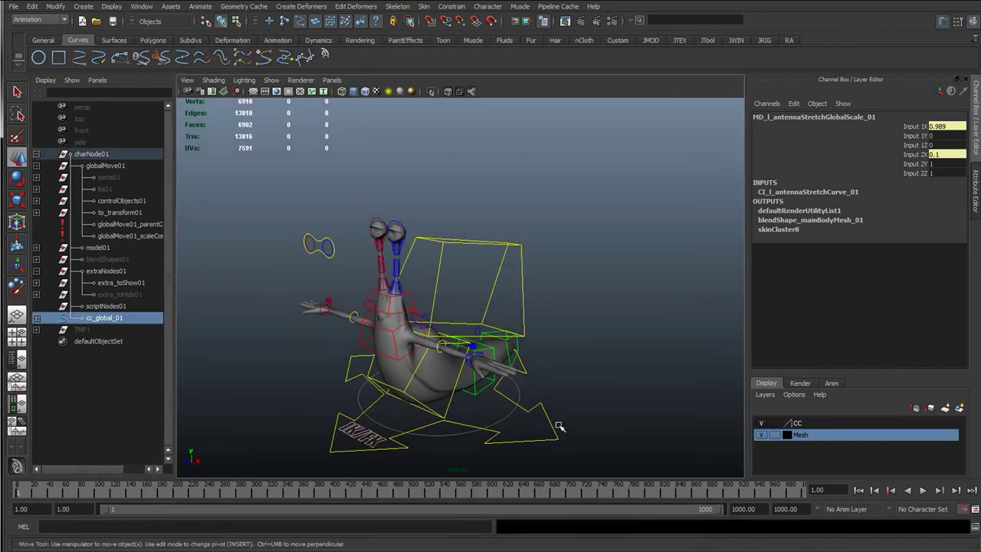
{"action": "scroll", "coordinate": [435, 338], "scroll_direction": "up", "scroll_amount": 3}
{"action": "double_click", "coordinate": [928, 182]}
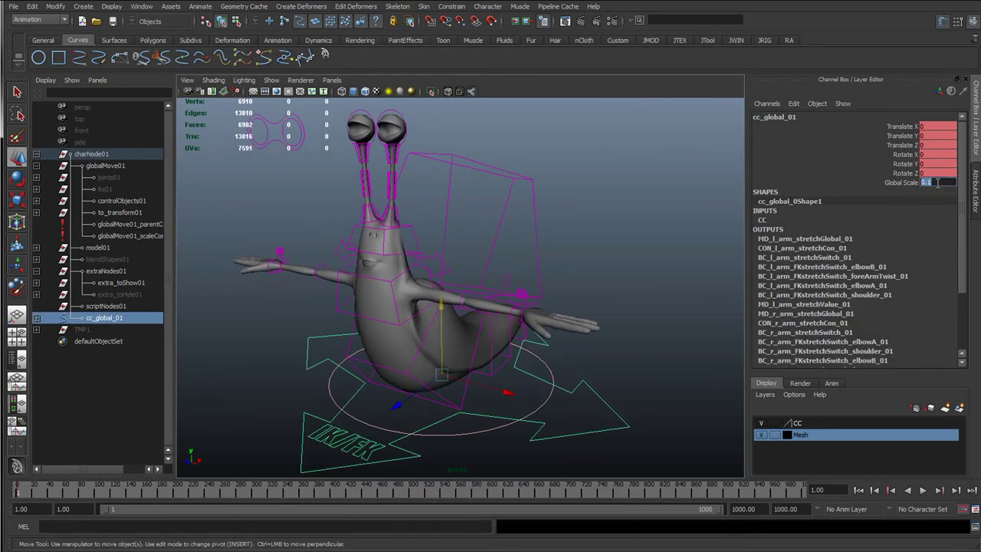
{"action": "type", "text": "1"}
{"action": "key", "text": "Return"}
Step: Play the test animation with the whole snail in view to check the stretching, and return to frame 1
{"action": "scroll", "coordinate": [454, 281], "scroll_direction": "down", "scroll_amount": 10}
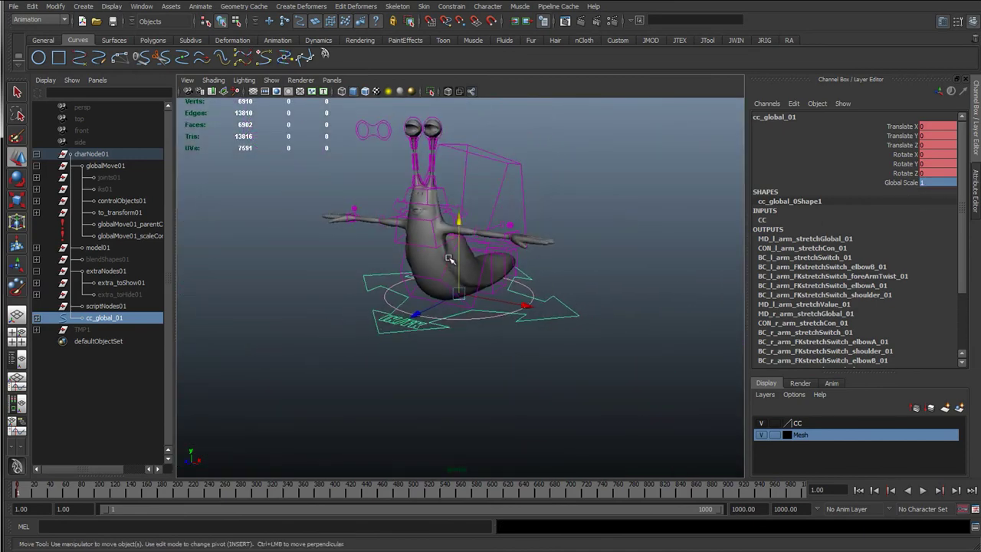
{"action": "middle_click_drag", "start_coordinate": [449, 258], "coordinate": [442, 311], "text": "alt"}
{"action": "key", "text": "alt+v"}
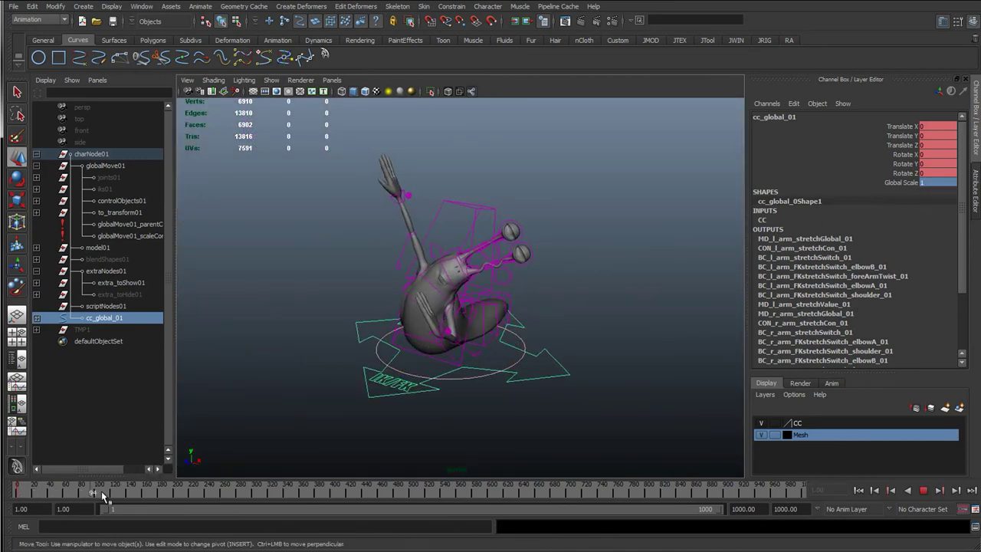
{"action": "mouse_move", "coordinate": [171, 498]}
{"action": "left_mouse_down"}
{"action": "mouse_move", "coordinate": [445, 500]}
{"action": "mouse_move", "coordinate": [17, 498]}
{"action": "left_mouse_up"}
{"action": "key", "text": "Escape"}
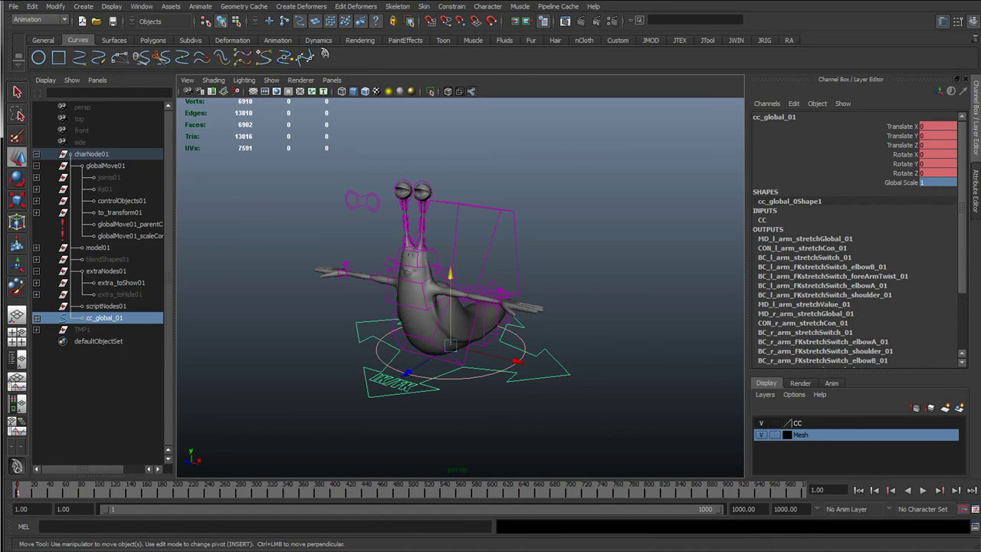
{"action": "scroll", "coordinate": [410, 328], "scroll_direction": "up", "scroll_amount": 3}
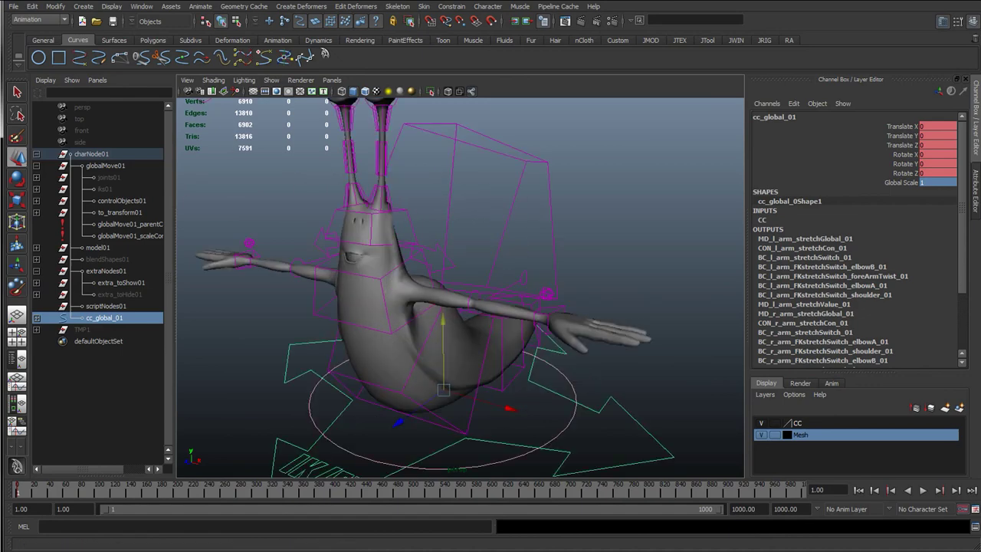